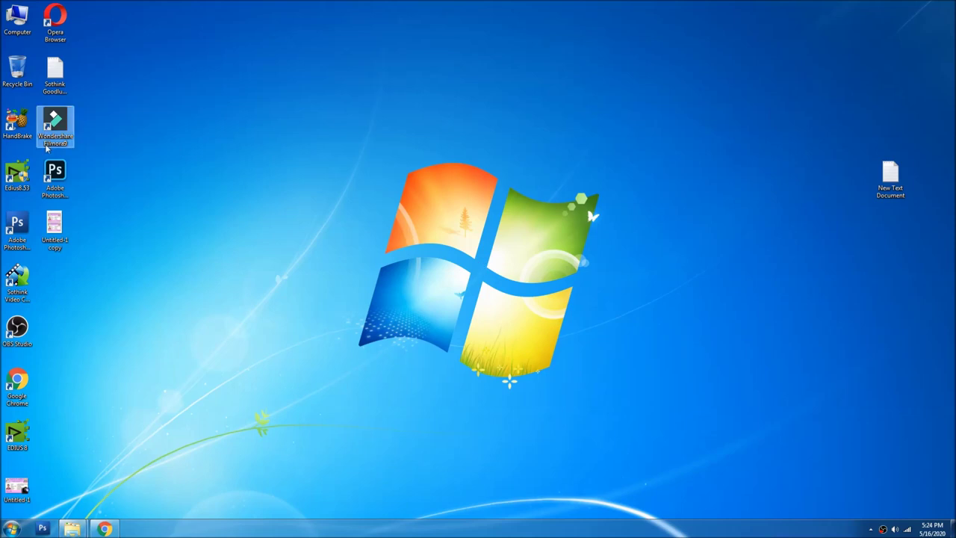
- Launch Photoshop from the desktop and bring the YouTube song tab in Chrome to the front
{"action": "double_click", "coordinate": [55, 176]}
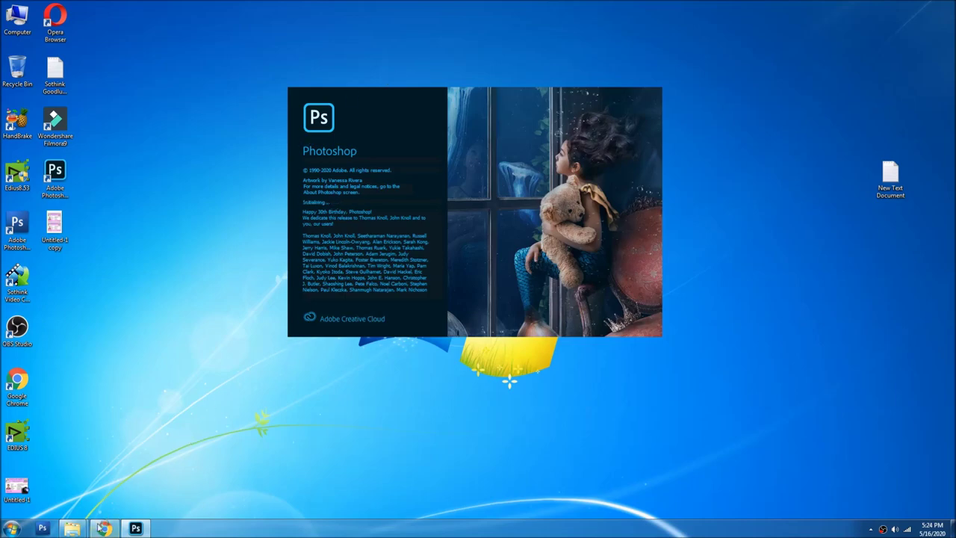
{"action": "left_click", "coordinate": [103, 481]}
{"action": "left_click", "coordinate": [85, 9]}
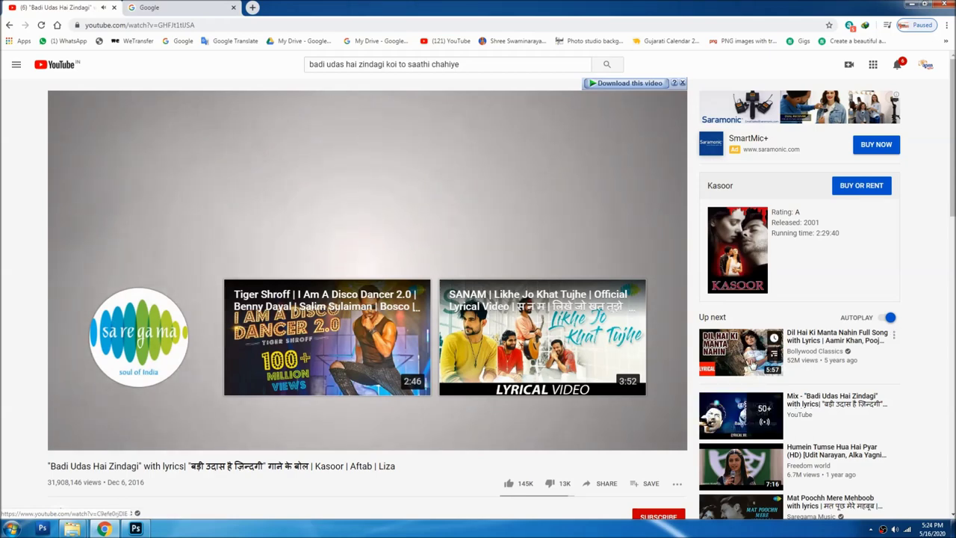
- Start the next suggested song, dismiss Photoshop's missing plug-ins alert, and bring up the Photos folder
{"action": "mouse_move", "coordinate": [741, 415]}
{"action": "left_click", "coordinate": [752, 363]}
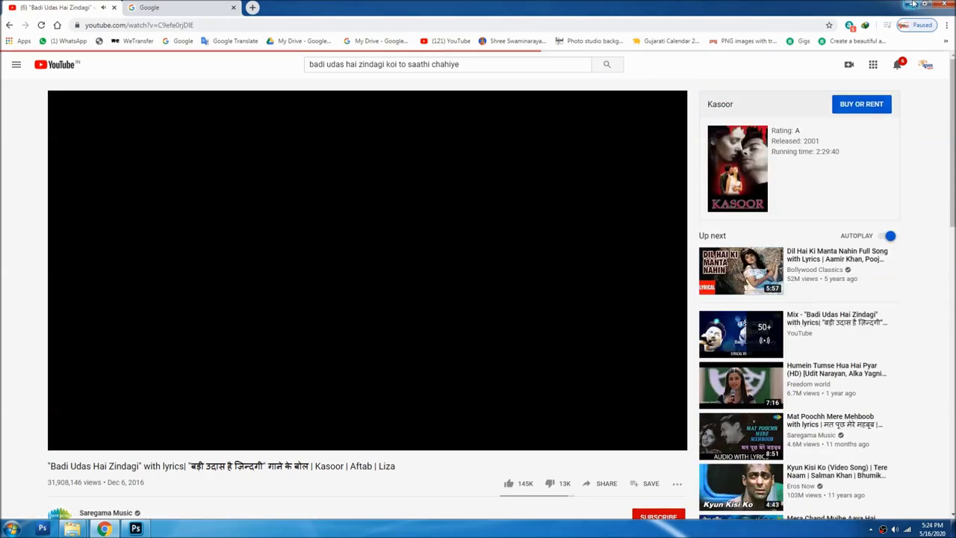
{"action": "left_click", "coordinate": [912, 4]}
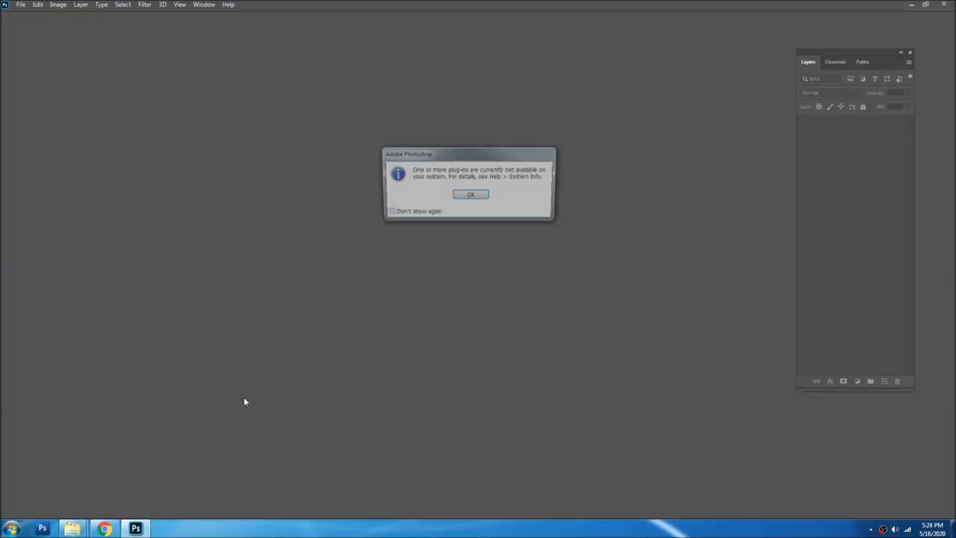
{"action": "left_click", "coordinate": [471, 196]}
{"action": "left_click", "coordinate": [52, 6]}
{"action": "left_click", "coordinate": [303, 212]}
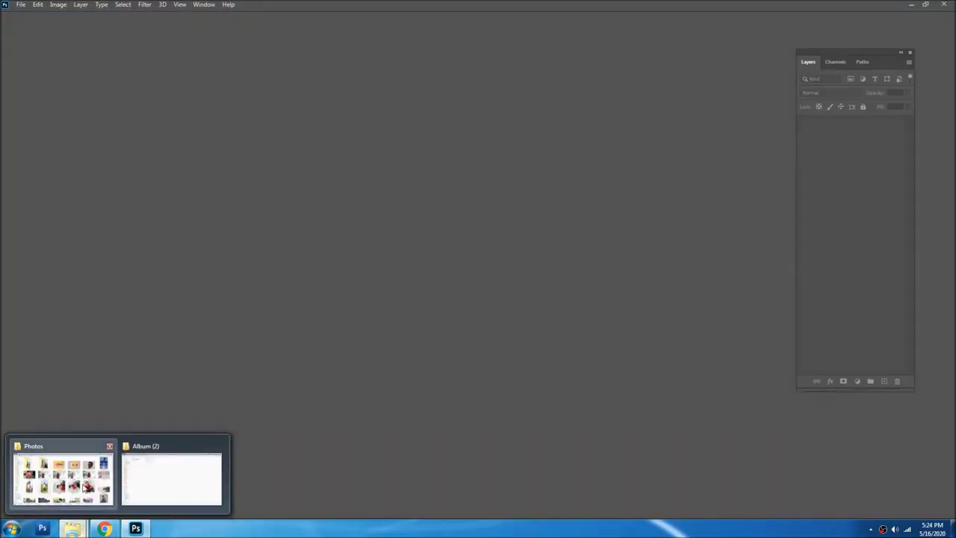
{"action": "left_click", "coordinate": [85, 487]}
- Return to the YouTube song, skip its ad and pause playback
{"action": "left_click", "coordinate": [104, 528]}
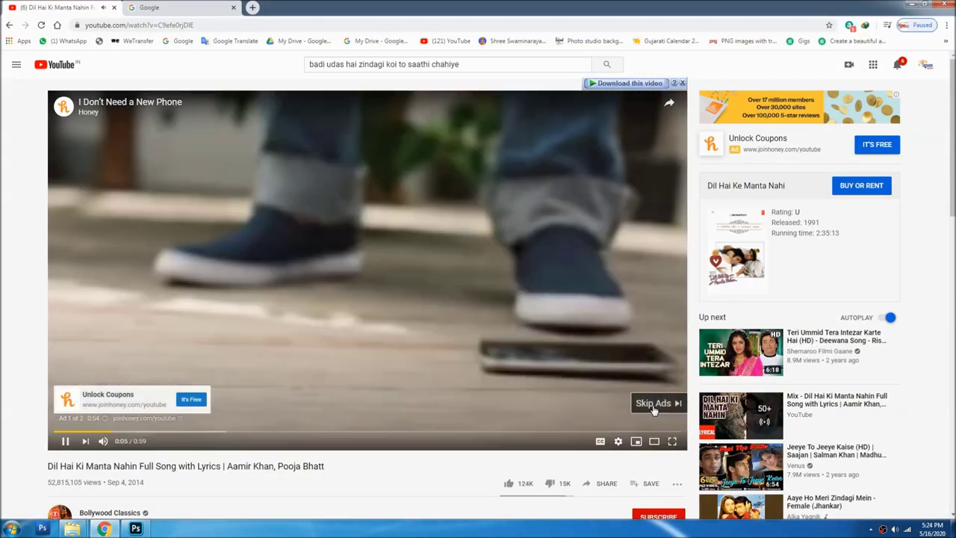
{"action": "left_click", "coordinate": [651, 412]}
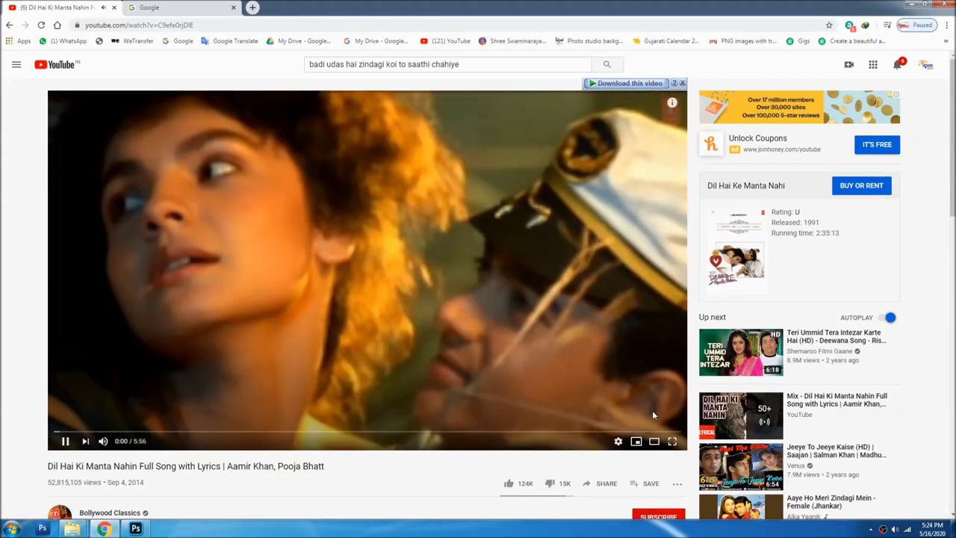
{"action": "left_click", "coordinate": [326, 345]}
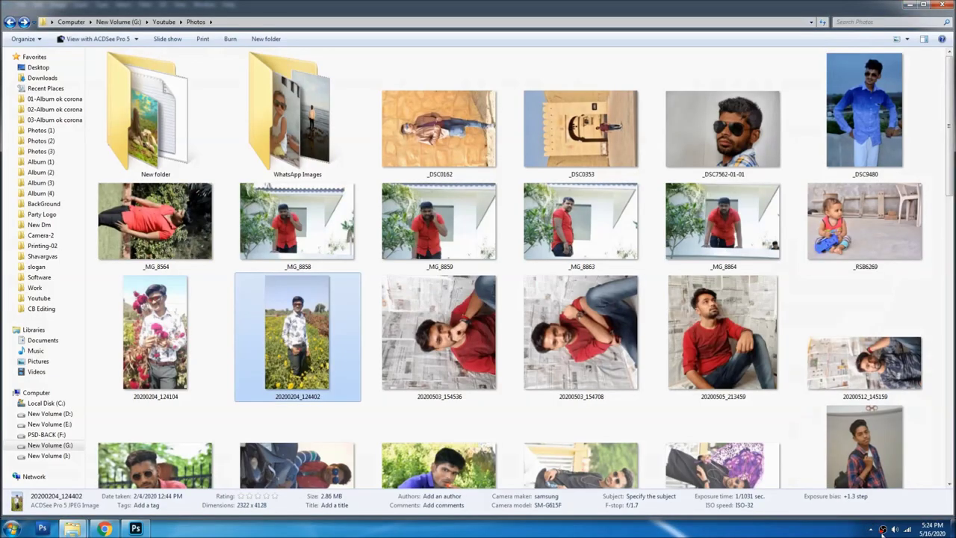
{"action": "right_click", "coordinate": [882, 530]}
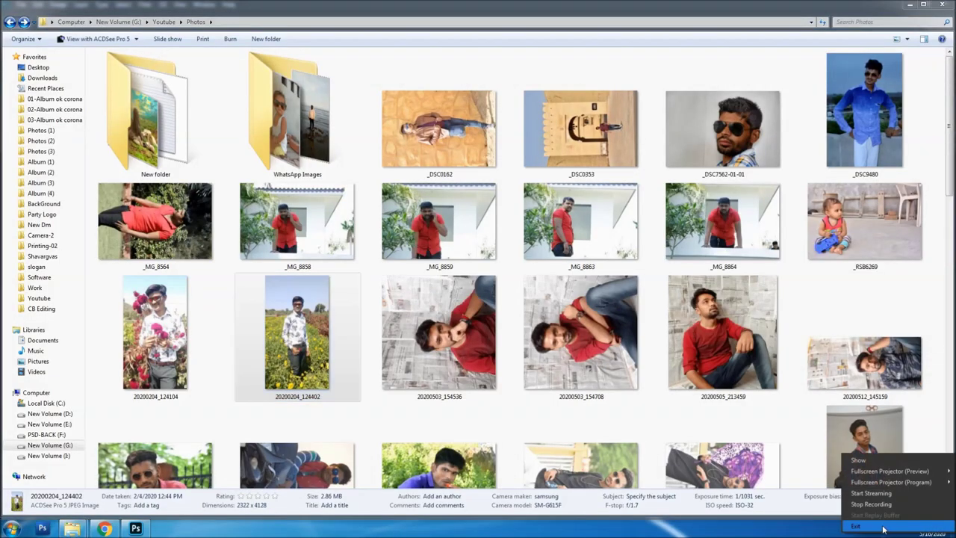
- Drag photo 20200204_124402 from the Photos folder into the empty Photoshop workspace
{"action": "left_click", "coordinate": [403, 313]}
{"action": "left_click", "coordinate": [280, 334]}
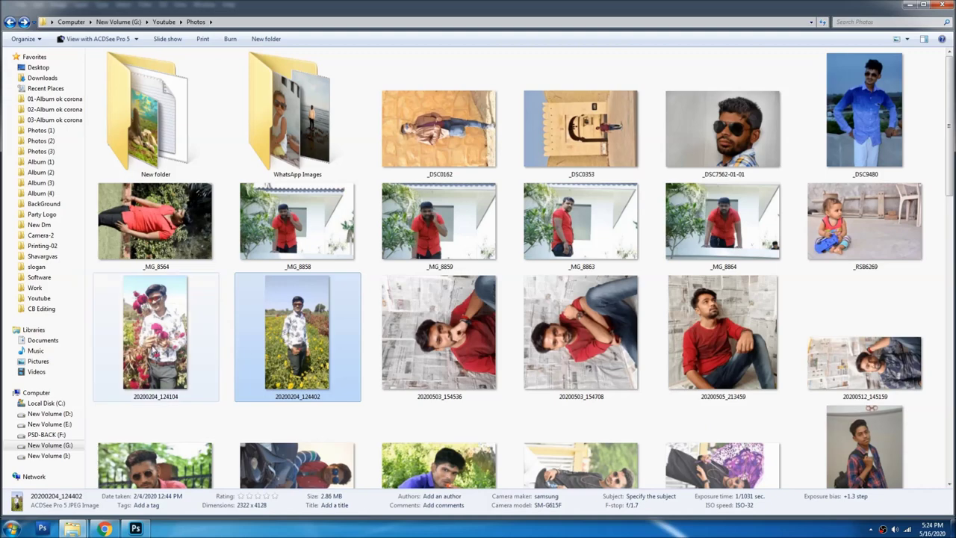
{"action": "left_click", "coordinate": [190, 327]}
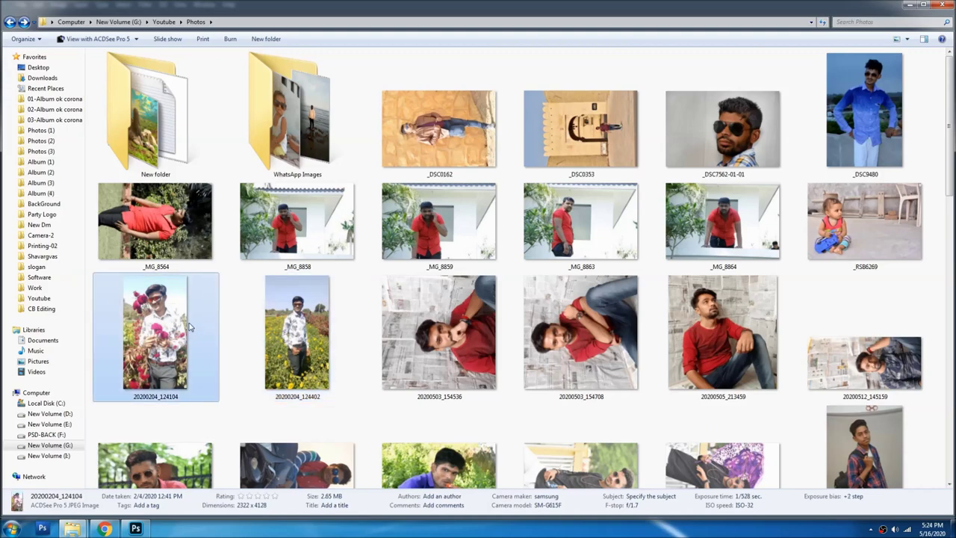
{"action": "mouse_move", "coordinate": [278, 328]}
{"action": "left_mouse_down"}
{"action": "mouse_move", "coordinate": [307, 345]}
{"action": "mouse_move", "coordinate": [485, 107]}
{"action": "left_mouse_up"}
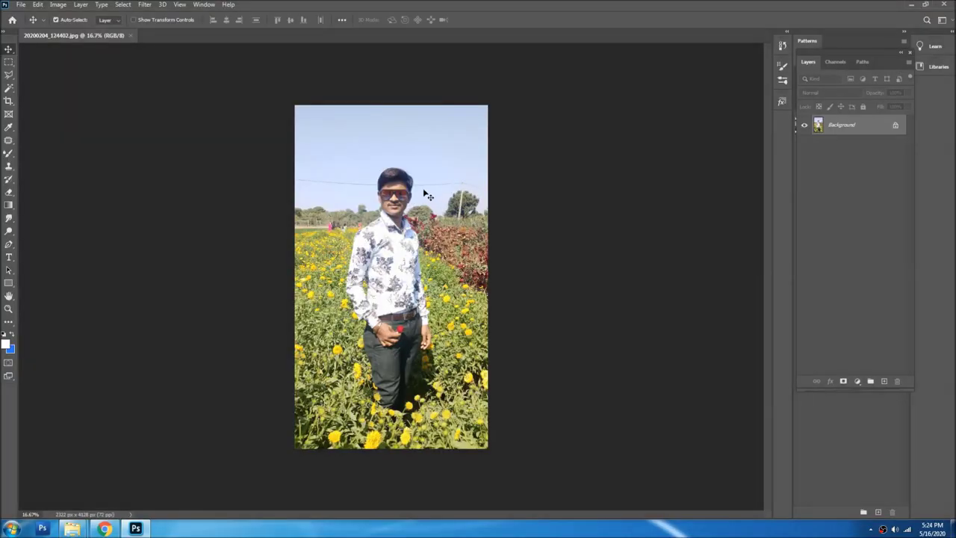
- Zoom in and clone clean skin over the dark shadow streaks on the man's forehead
{"action": "scroll", "coordinate": [336, 178], "scroll_direction": "up", "scroll_amount": 5}
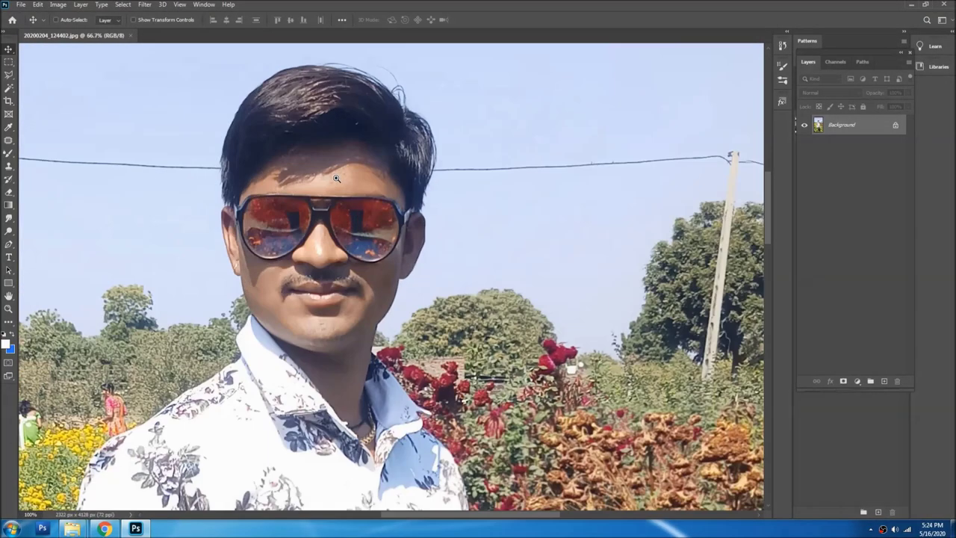
{"action": "scroll", "coordinate": [336, 178], "scroll_direction": "up", "scroll_amount": 3}
{"action": "key", "text": "s"}
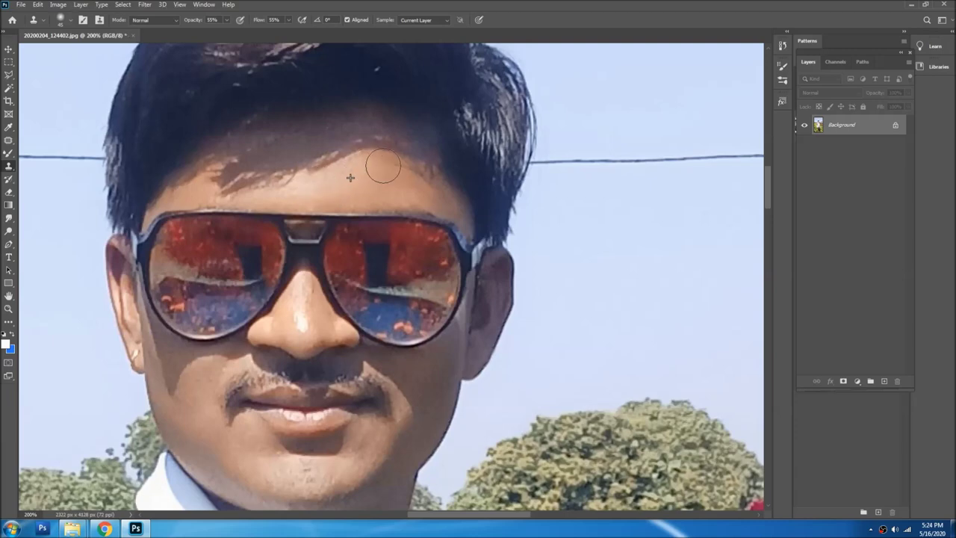
{"action": "left_click_drag", "start_coordinate": [383, 166], "coordinate": [398, 176]}
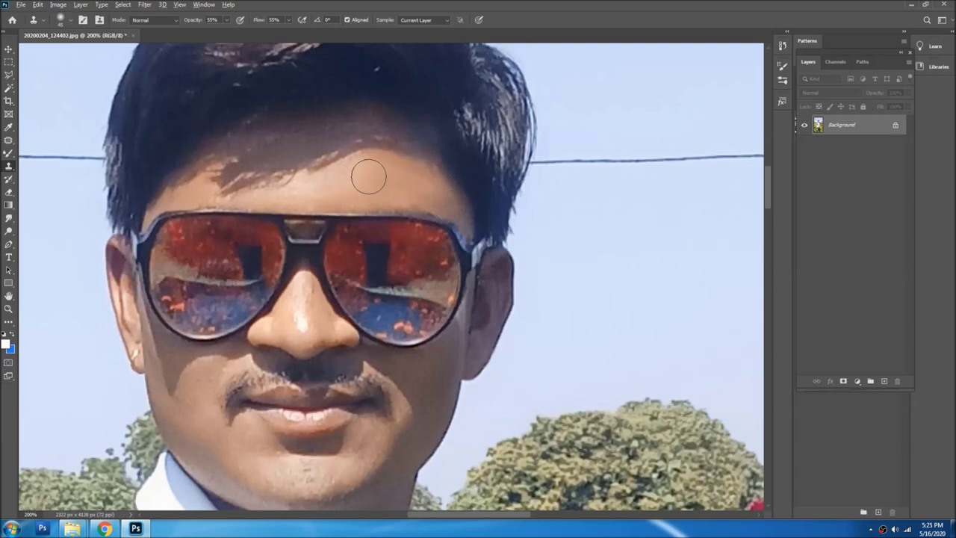
{"action": "mouse_move", "coordinate": [369, 177]}
{"action": "left_mouse_down"}
{"action": "mouse_move", "coordinate": [292, 187]}
{"action": "mouse_move", "coordinate": [252, 171]}
{"action": "mouse_move", "coordinate": [218, 175]}
{"action": "left_mouse_up"}
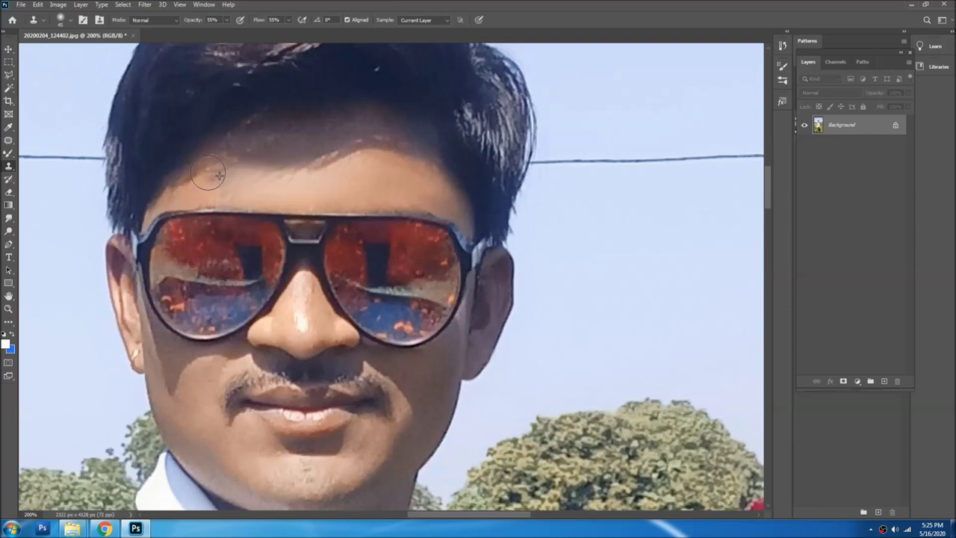
{"action": "left_click", "coordinate": [343, 180], "text": "alt"}
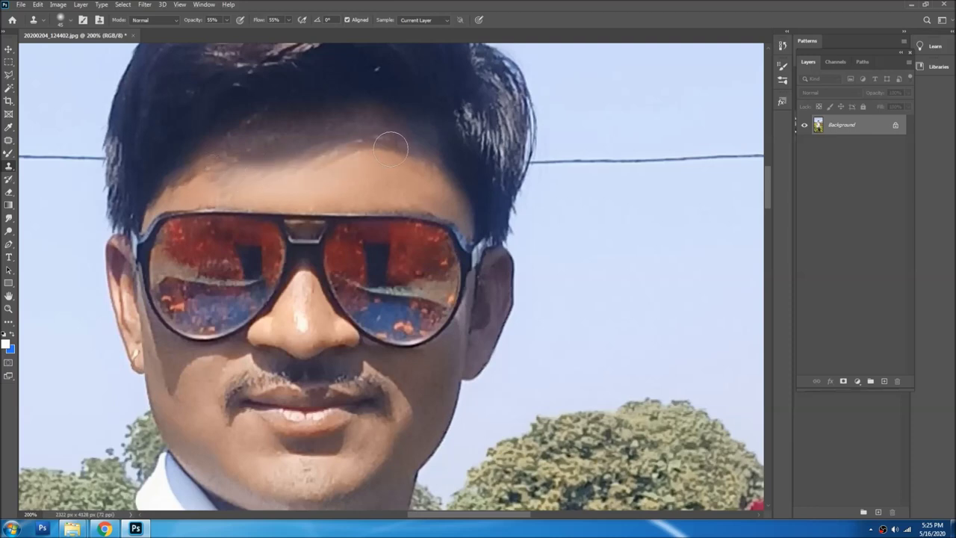
{"action": "left_click_drag", "start_coordinate": [392, 150], "coordinate": [300, 163]}
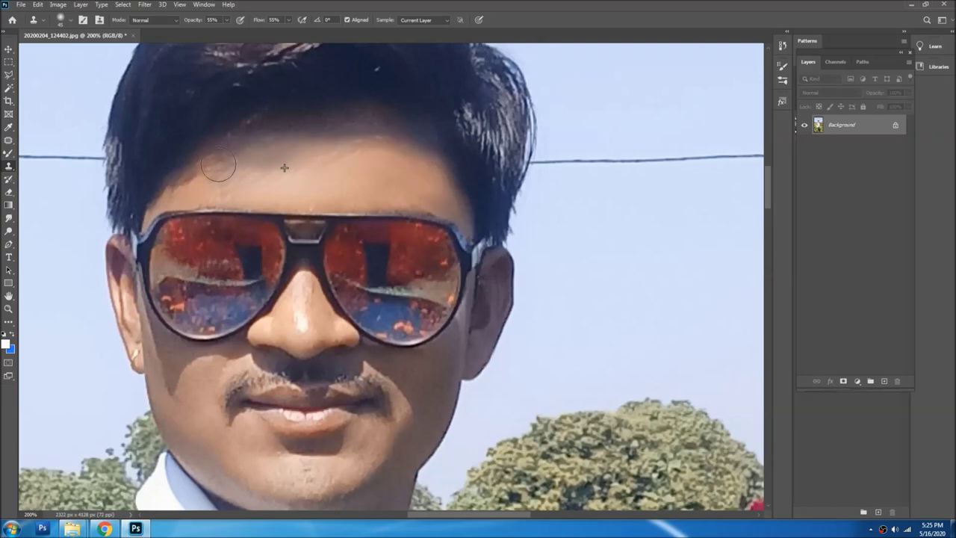
{"action": "key", "text": "v"}
- Fit the photo to the window to review it, then zoom back in and sample skin near the chin
{"action": "scroll", "coordinate": [374, 185], "scroll_direction": "down", "scroll_amount": 2}
{"action": "scroll", "coordinate": [374, 185], "scroll_direction": "down", "scroll_amount": 1}
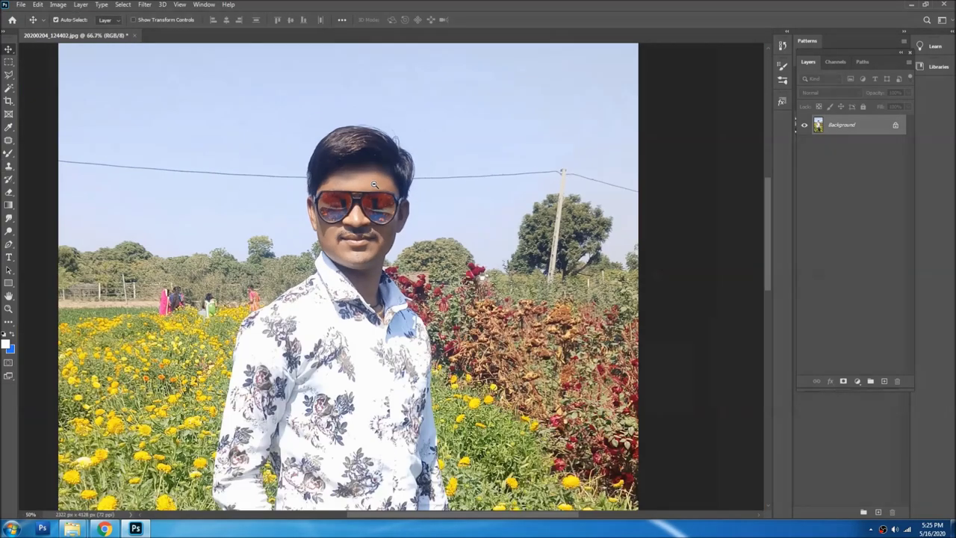
{"action": "scroll", "coordinate": [373, 182], "scroll_direction": "up", "scroll_amount": 1}
{"action": "key", "text": "s"}
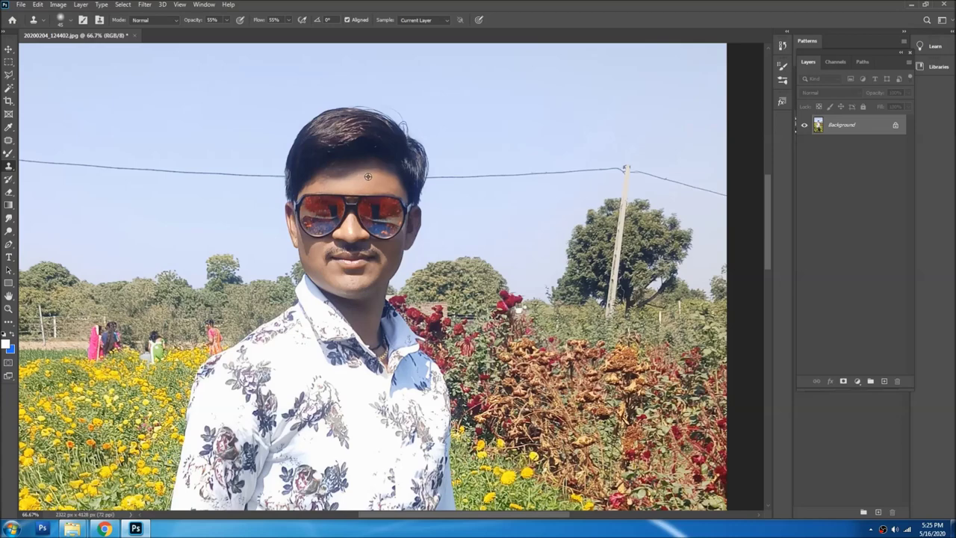
{"action": "scroll", "coordinate": [401, 261], "scroll_direction": "up", "scroll_amount": 5}
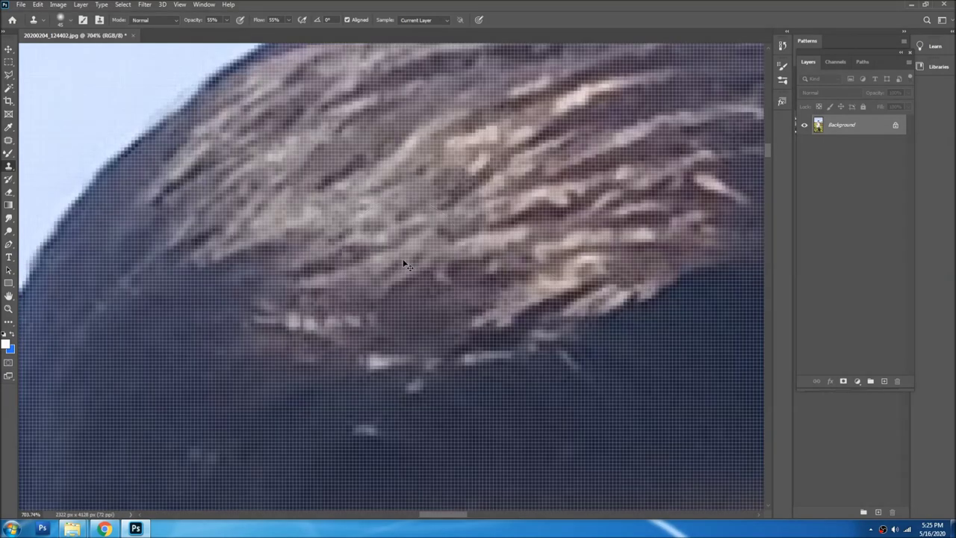
{"action": "scroll", "coordinate": [401, 260], "scroll_direction": "down", "scroll_amount": 3}
{"action": "key", "text": "ctrl+0"}
{"action": "key", "text": "v"}
{"action": "scroll", "coordinate": [354, 100], "scroll_direction": "up", "scroll_amount": 1}
{"action": "scroll", "coordinate": [399, 177], "scroll_direction": "up", "scroll_amount": 1}
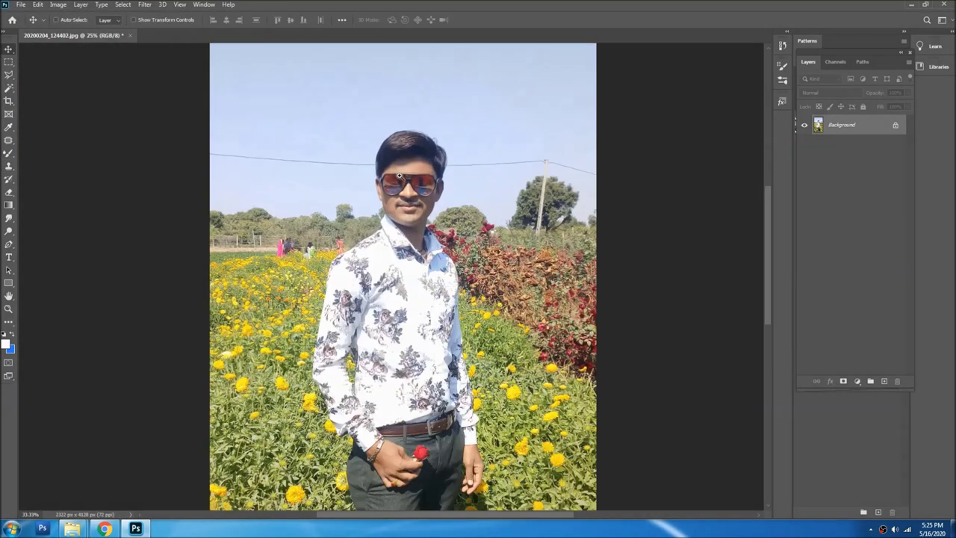
{"action": "scroll", "coordinate": [335, 182], "scroll_direction": "up", "scroll_amount": 1}
{"action": "scroll", "coordinate": [444, 233], "scroll_direction": "up", "scroll_amount": 1}
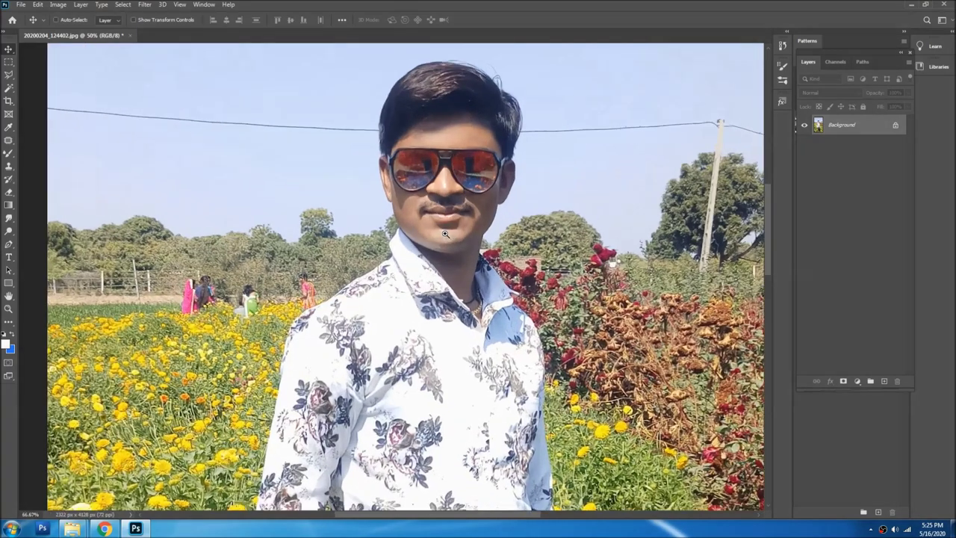
{"action": "scroll", "coordinate": [444, 234], "scroll_direction": "up", "scroll_amount": 1}
{"action": "key", "text": "s"}
{"action": "scroll", "coordinate": [424, 237], "scroll_direction": "up", "scroll_amount": 1}
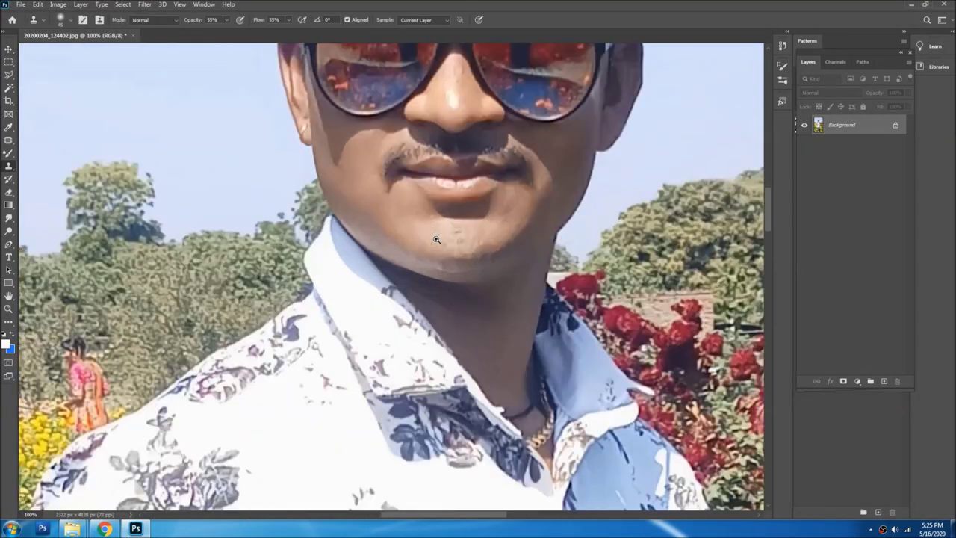
{"action": "left_click", "coordinate": [491, 234], "text": "alt"}
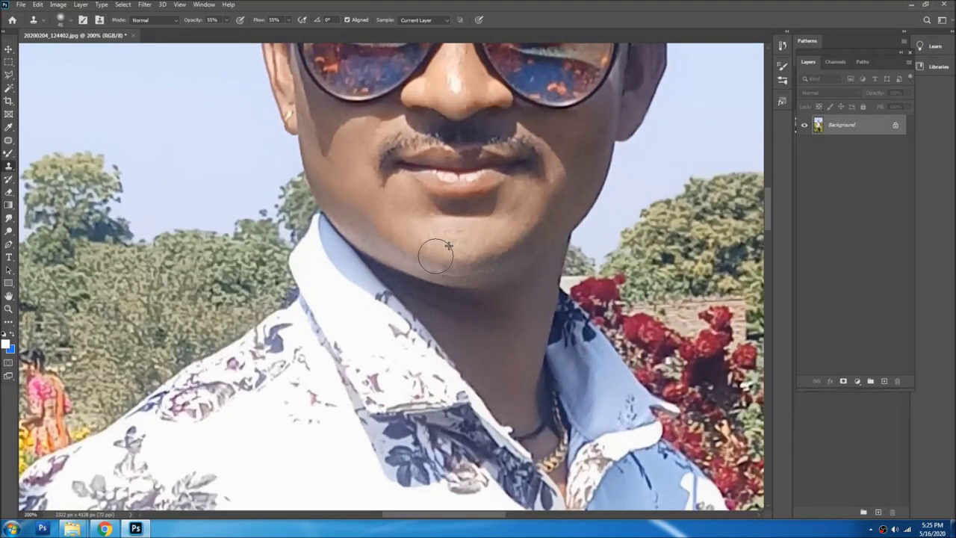
- Check photos 20200204_124104 and 20200204_124402 in the Photos folder, then return to Photoshop
{"action": "key", "text": "alt+Tab"}
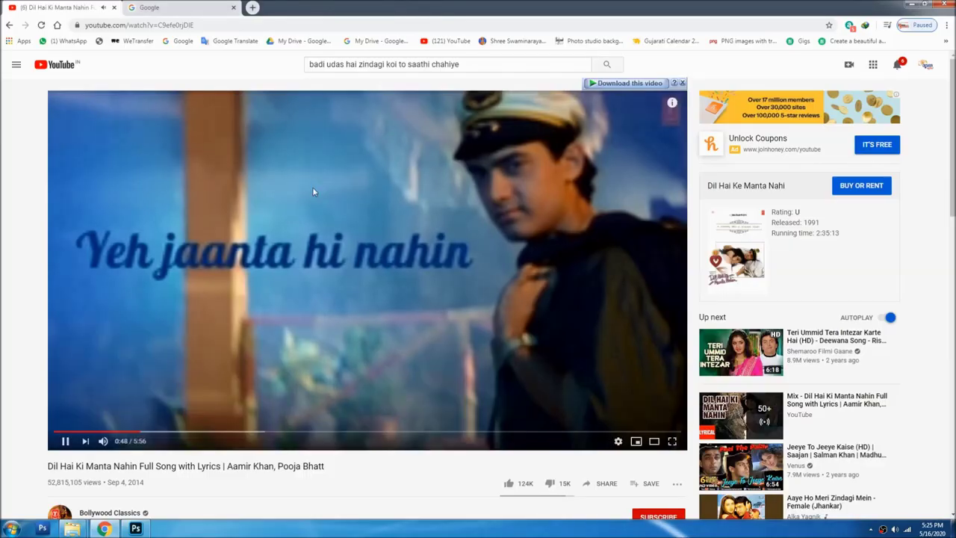
{"action": "key", "text": "alt+Tab"}
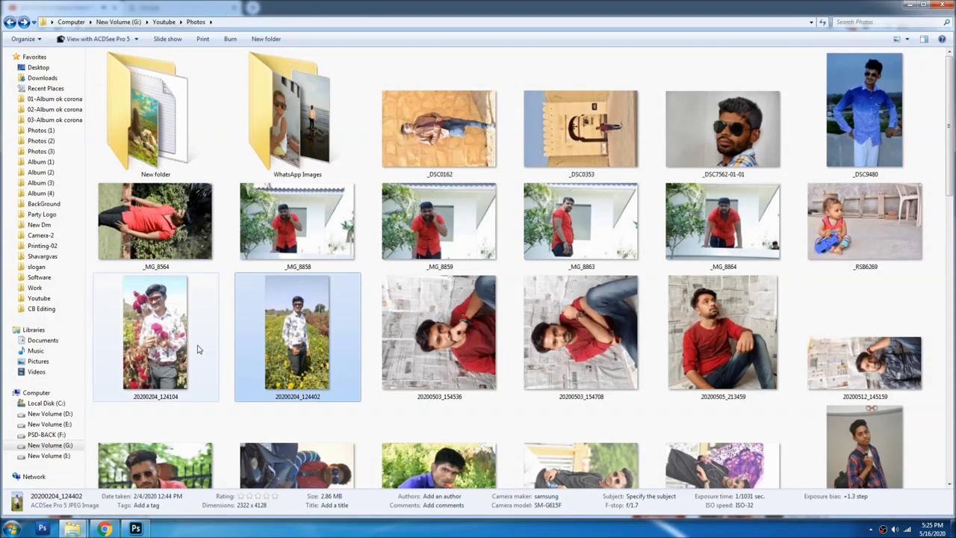
{"action": "left_click", "coordinate": [197, 349]}
{"action": "left_click", "coordinate": [273, 348]}
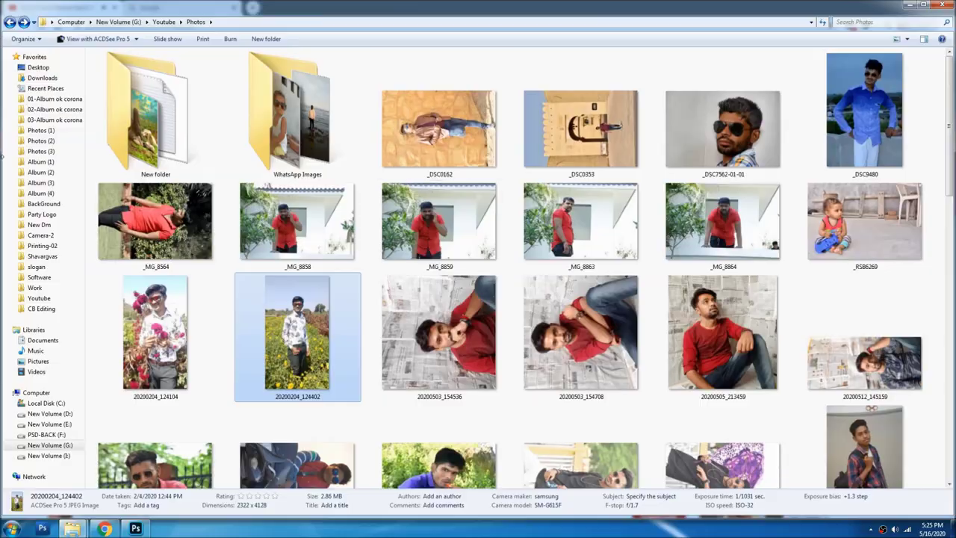
{"action": "key", "text": "alt+Tab"}
{"action": "key", "text": "alt+Tab"}
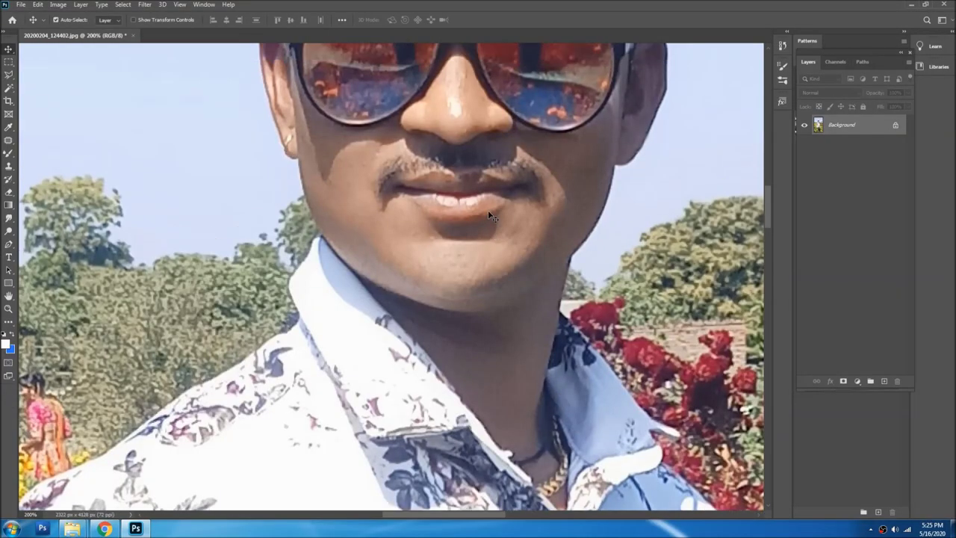
- Zoom in on the face and clone skin over the nose-tip highlight and the lower lip
{"action": "key", "text": "s"}
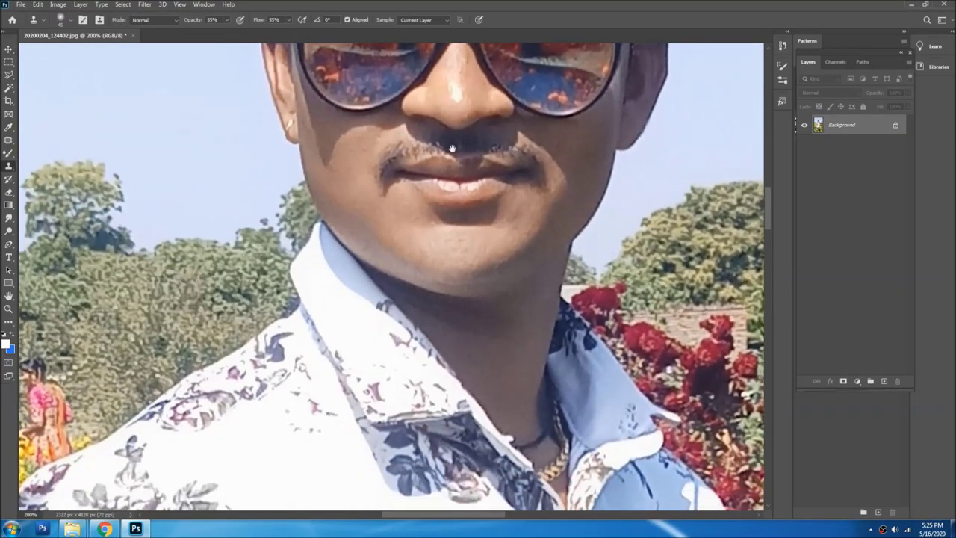
{"action": "left_click_drag", "start_coordinate": [488, 214], "coordinate": [453, 122]}
{"action": "scroll", "coordinate": [453, 123], "scroll_direction": "up", "scroll_amount": 1}
{"action": "key", "text": "v"}
{"action": "scroll", "coordinate": [450, 101], "scroll_direction": "up", "scroll_amount": 2}
{"action": "left_click", "coordinate": [450, 127], "text": "ctrl"}
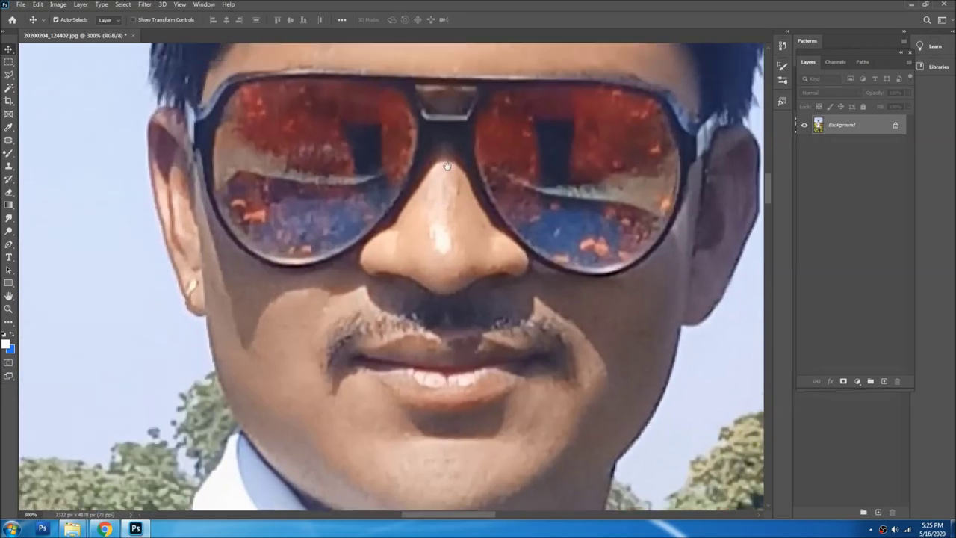
{"action": "left_click", "coordinate": [441, 191], "text": "alt"}
{"action": "left_click_drag", "start_coordinate": [438, 230], "coordinate": [444, 247]}
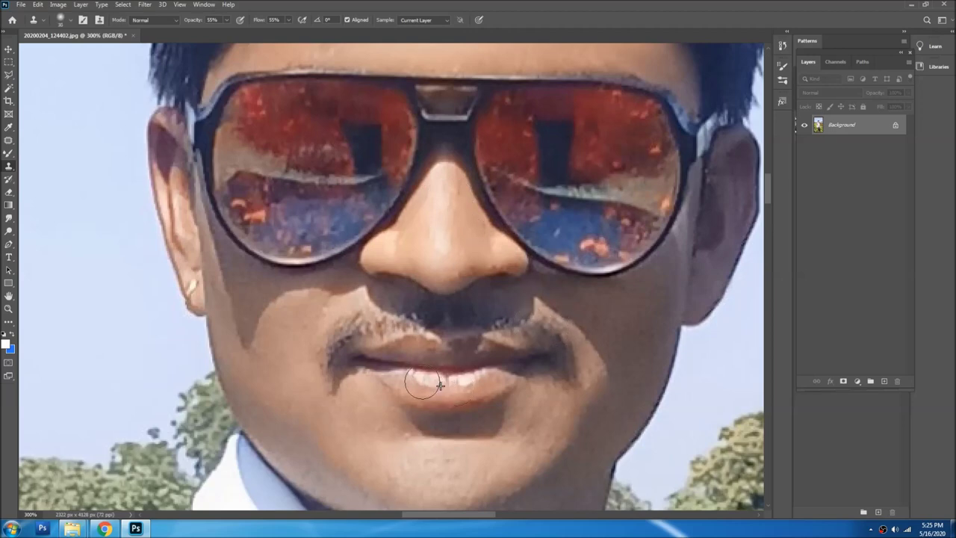
{"action": "left_click_drag", "start_coordinate": [436, 391], "coordinate": [491, 380]}
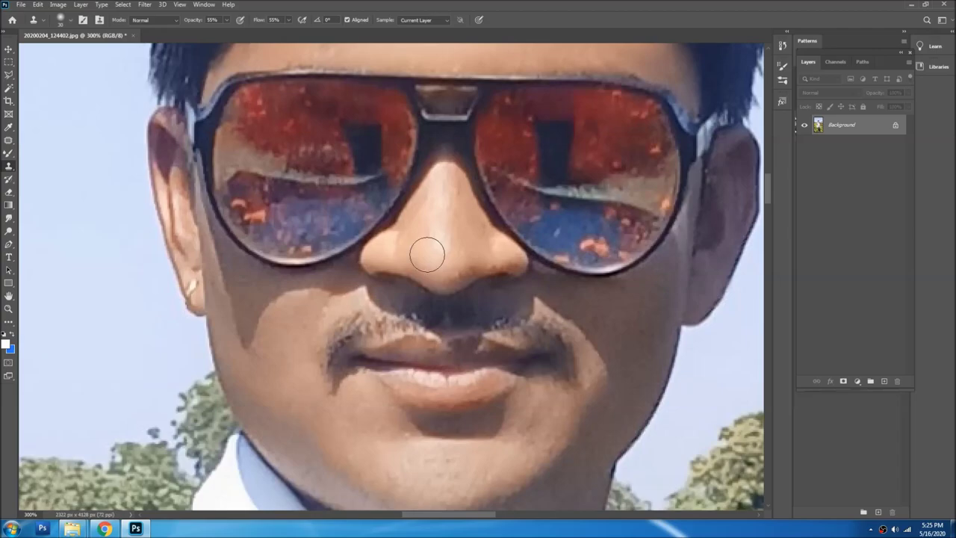
- Zoom back out and fit the whole portrait in the window
{"action": "scroll", "coordinate": [303, 255], "scroll_direction": "down", "scroll_amount": 1}
{"action": "scroll", "coordinate": [303, 255], "scroll_direction": "down", "scroll_amount": 1}
{"action": "key", "text": "v"}
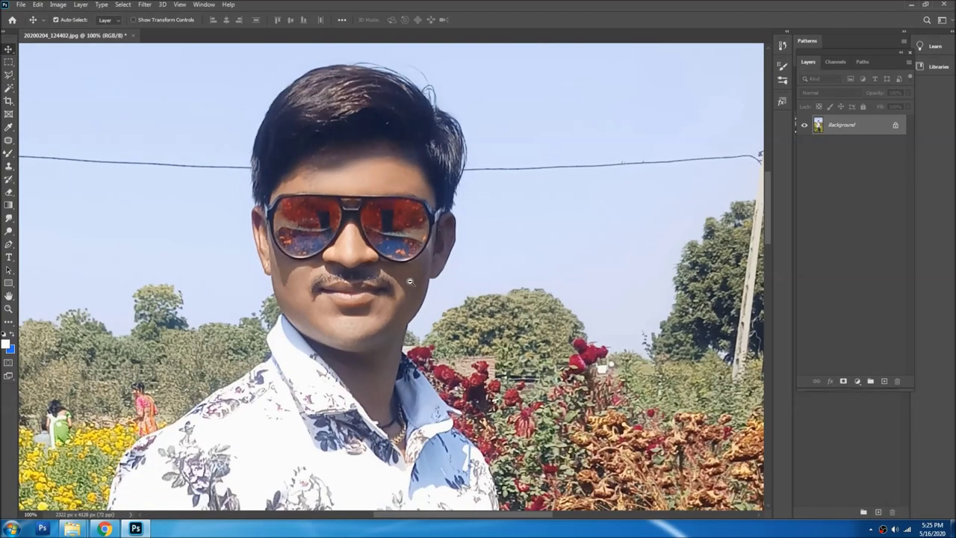
{"action": "scroll", "coordinate": [410, 281], "scroll_direction": "down", "scroll_amount": 1}
{"action": "scroll", "coordinate": [409, 281], "scroll_direction": "down", "scroll_amount": 1}
{"action": "scroll", "coordinate": [367, 204], "scroll_direction": "up", "scroll_amount": 2}
{"action": "scroll", "coordinate": [368, 309], "scroll_direction": "down", "scroll_amount": 1}
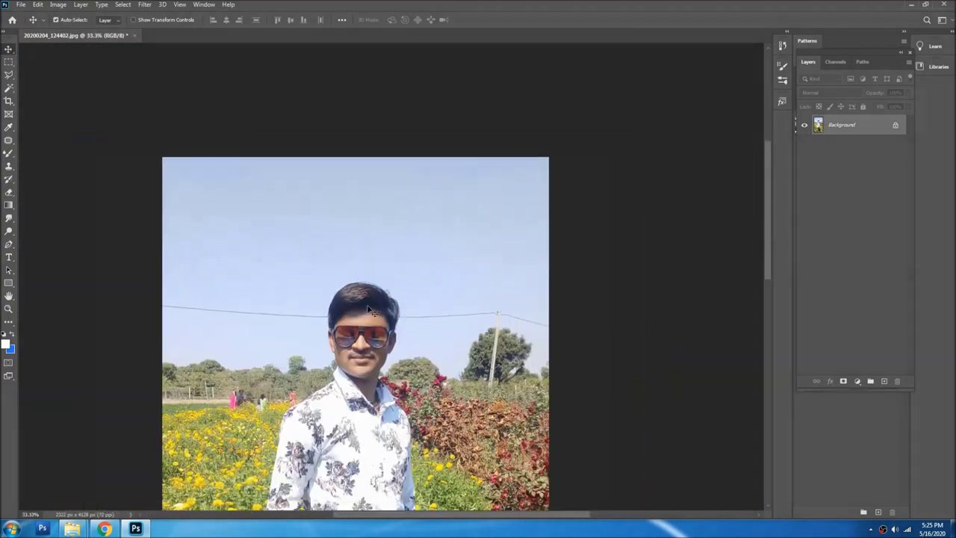
{"action": "key", "text": "ctrl+0"}
{"action": "scroll", "coordinate": [419, 268], "scroll_direction": "up", "scroll_amount": 1}
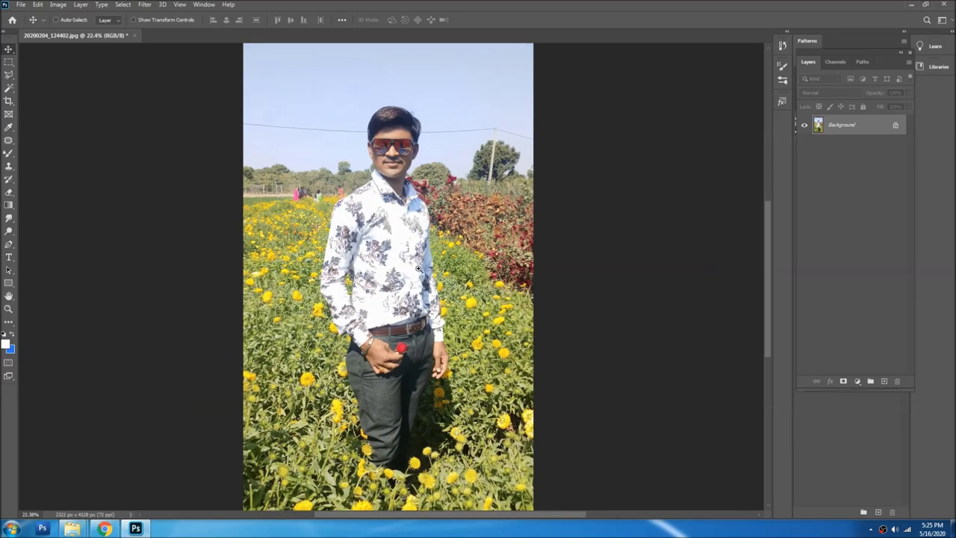
{"action": "key", "text": "o"}
{"action": "scroll", "coordinate": [374, 224], "scroll_direction": "up", "scroll_amount": 1}
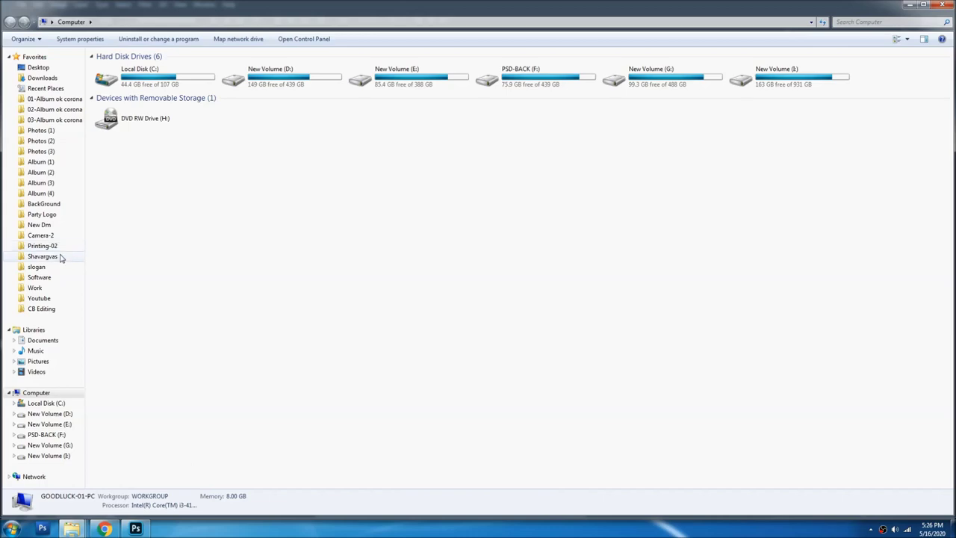
{"action": "left_click", "coordinate": [49, 299]}
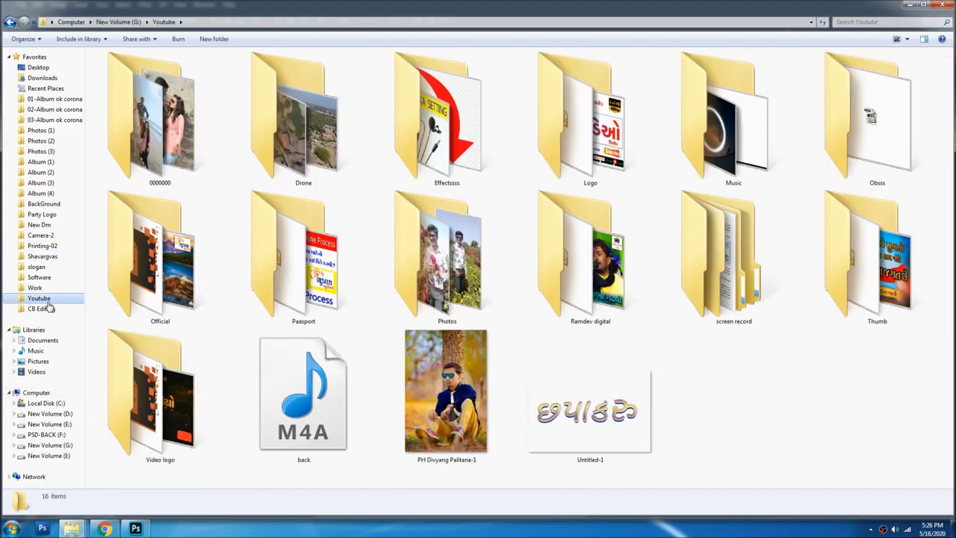
{"action": "left_click", "coordinate": [50, 309]}
{"action": "double_click", "coordinate": [533, 85]}
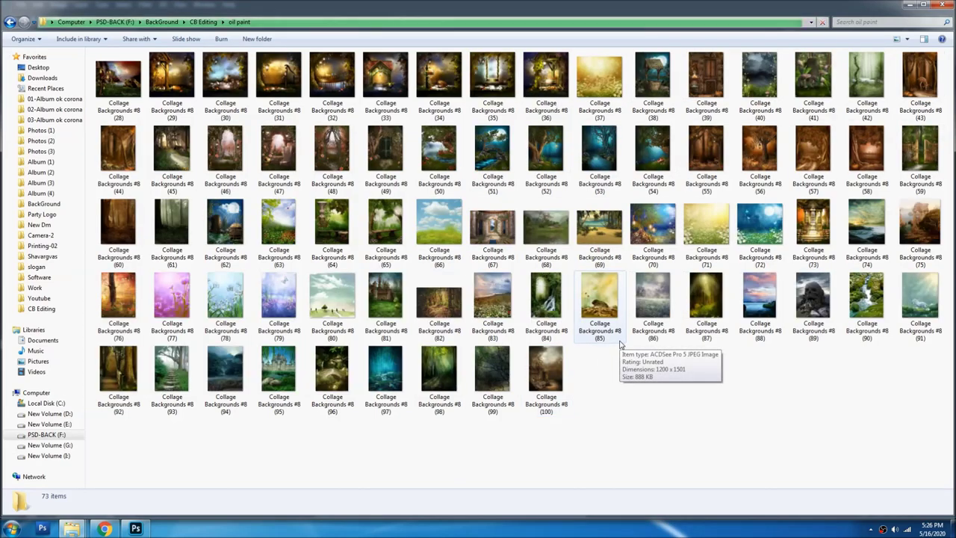
{"action": "left_click", "coordinate": [277, 252]}
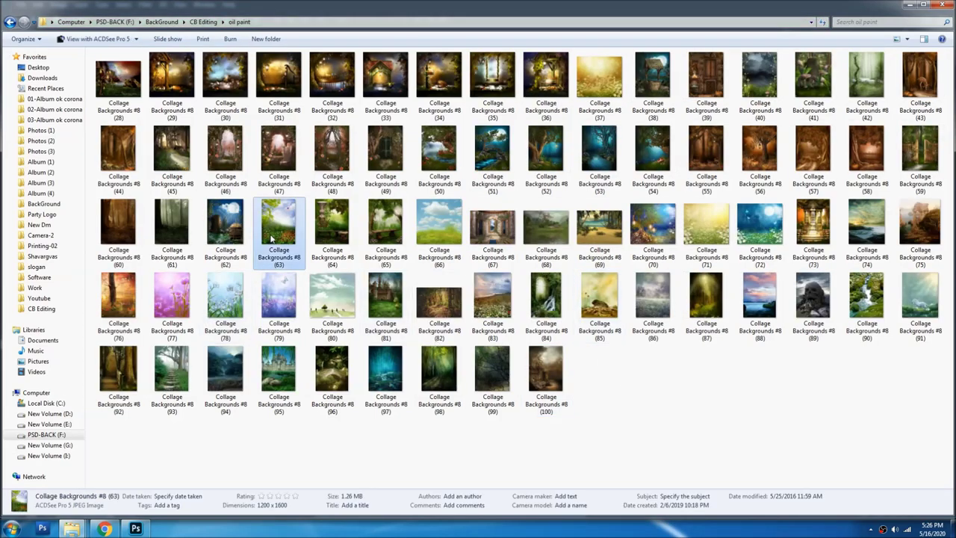
{"action": "left_click", "coordinate": [743, 431]}
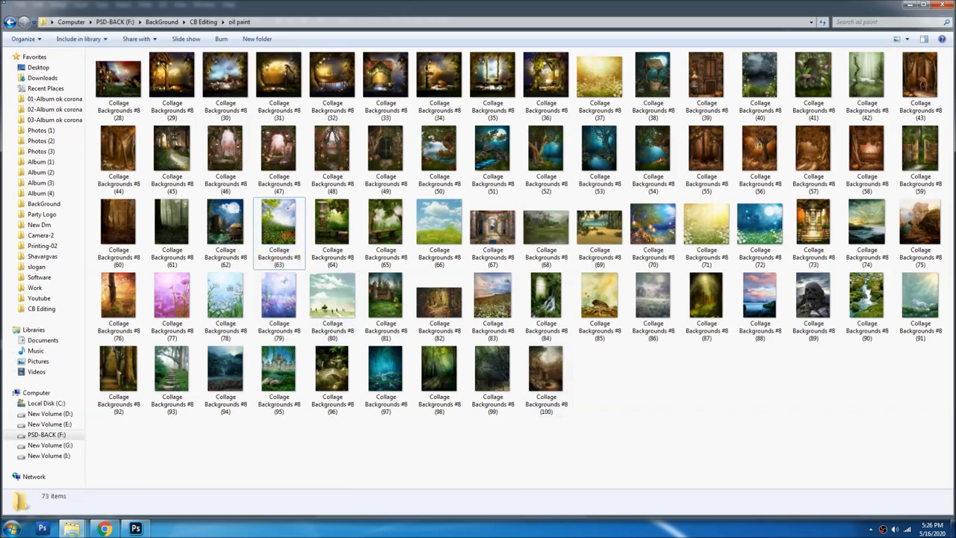
{"action": "left_click", "coordinate": [10, 22]}
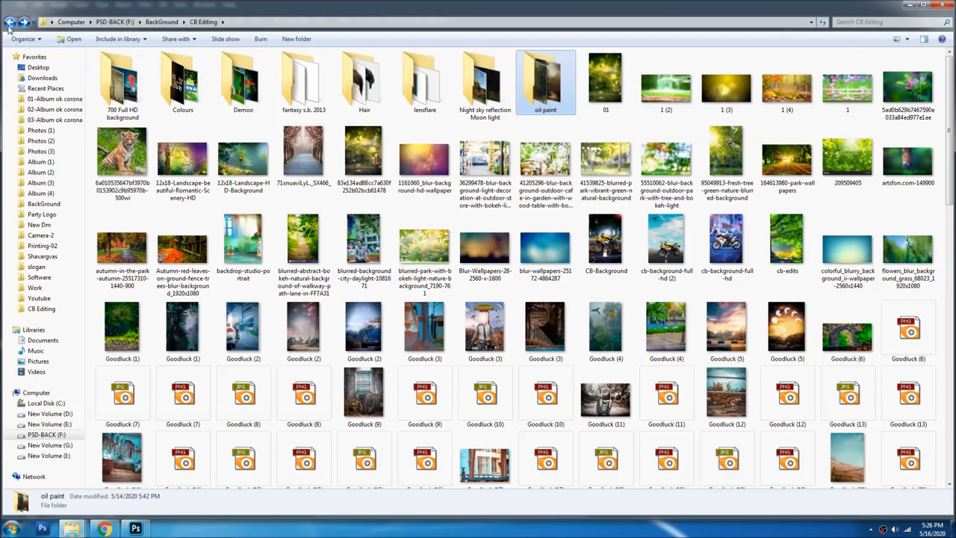
{"action": "left_click", "coordinate": [135, 528]}
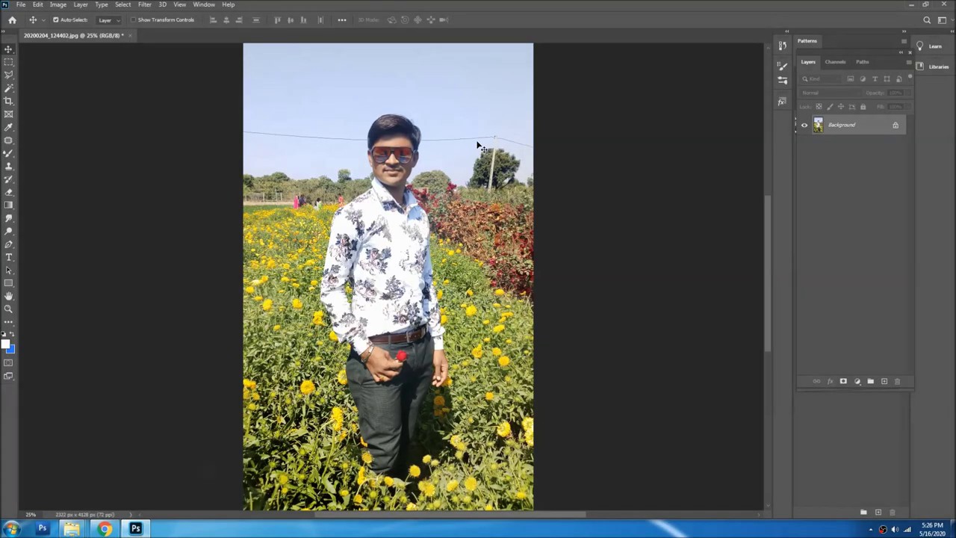
- Zoom in on the head and sample a Clone Stamp source near the top of the hair
{"action": "scroll", "coordinate": [396, 137], "scroll_direction": "up", "scroll_amount": 4}
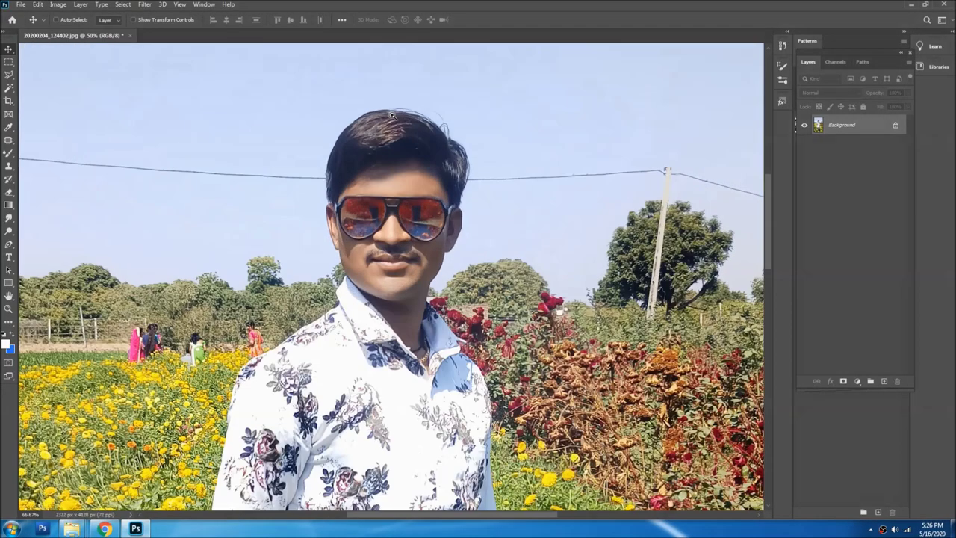
{"action": "key", "text": "s"}
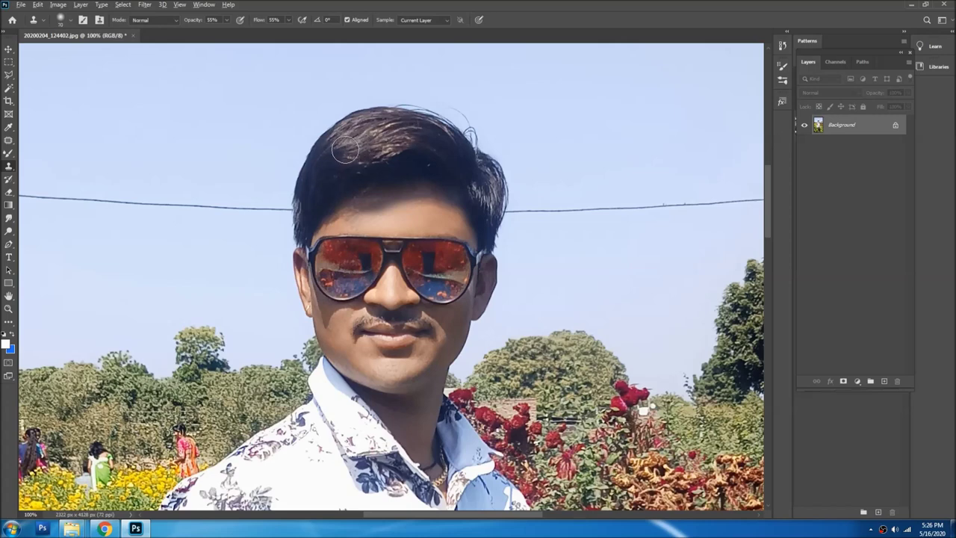
{"action": "left_click", "coordinate": [405, 133], "text": "alt"}
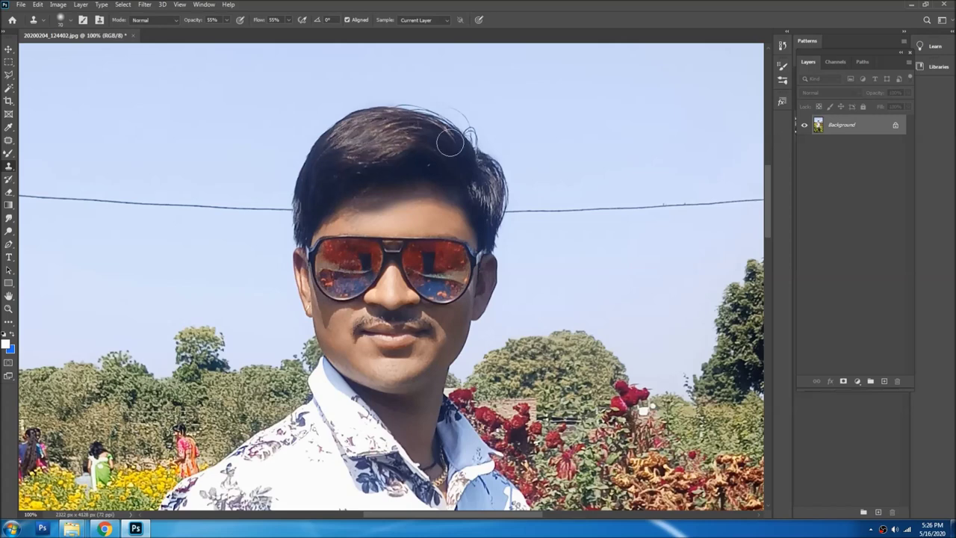
- Zoom out and draw a rectangular selection on the marigolds, feathered by 10 px
{"action": "key", "text": "v"}
{"action": "scroll", "coordinate": [581, 168], "scroll_direction": "down", "scroll_amount": 2}
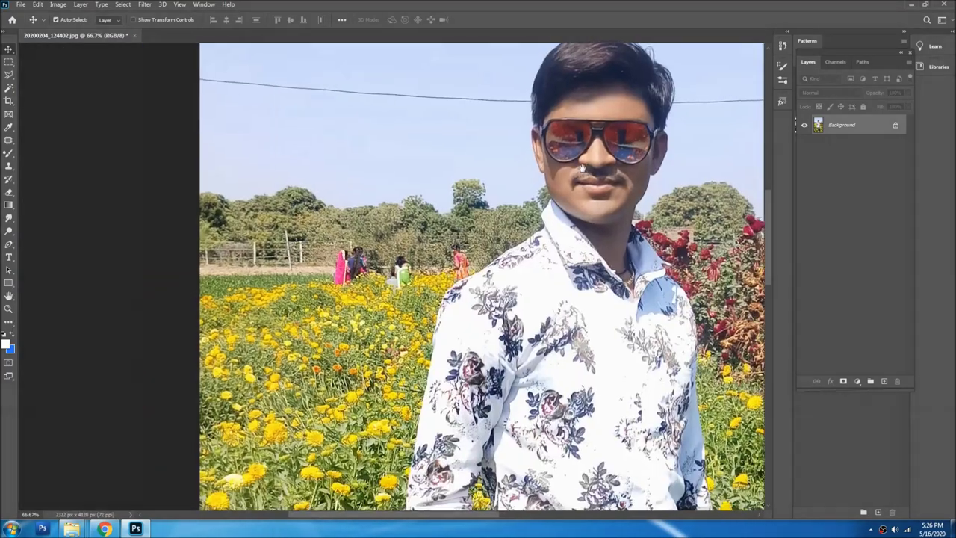
{"action": "scroll", "coordinate": [582, 168], "scroll_direction": "down", "scroll_amount": 1}
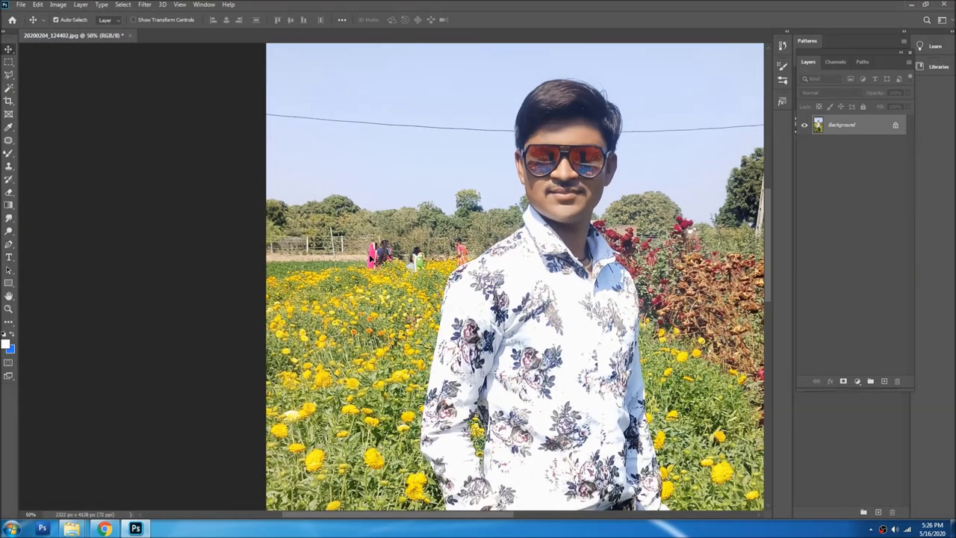
{"action": "key", "text": "j"}
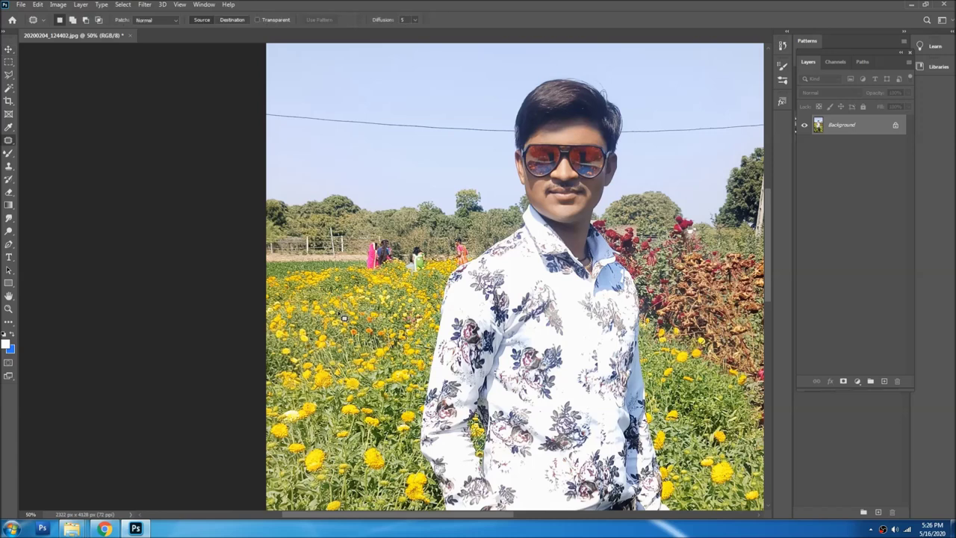
{"action": "key", "text": "m"}
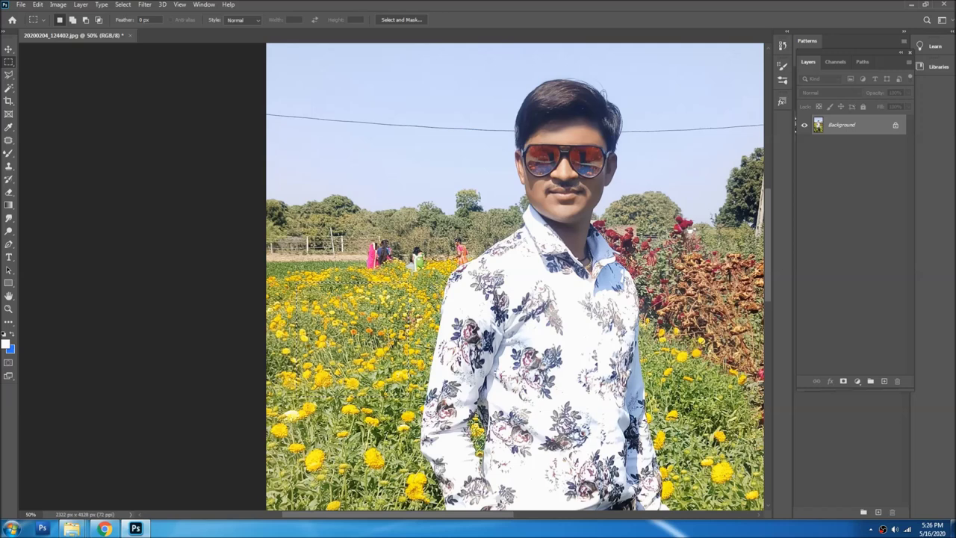
{"action": "right_click", "coordinate": [372, 294]}
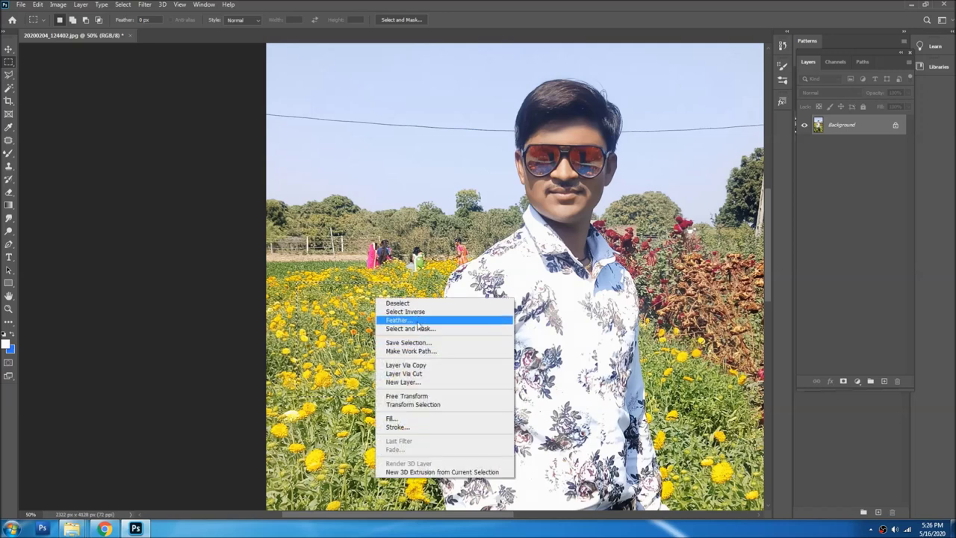
{"action": "left_click", "coordinate": [418, 321]}
{"action": "key", "text": "Return"}
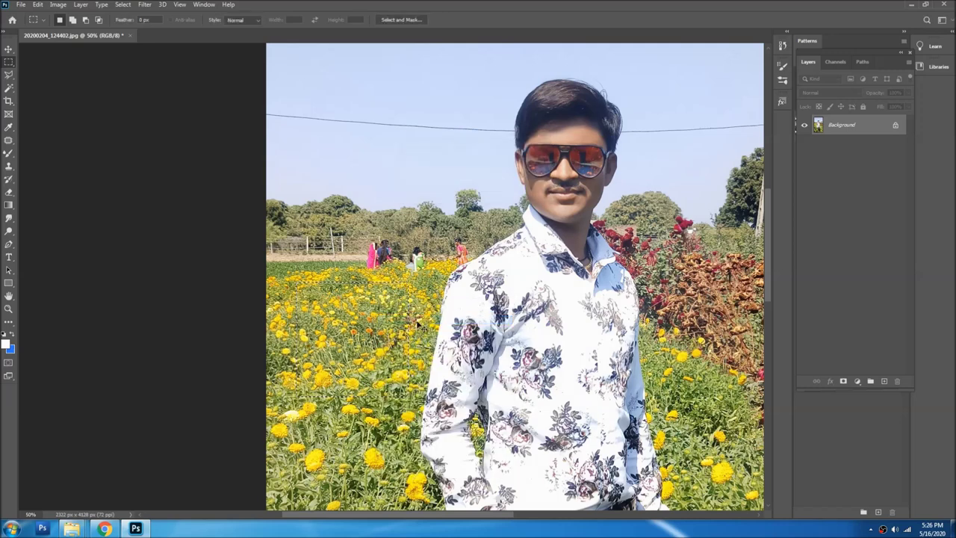
- Copy the flower patch to a new layer, move it over the background people, and merge it down
{"action": "key", "text": "ctrl+j"}
{"action": "key", "text": "v"}
{"action": "mouse_move", "coordinate": [385, 340]}
{"action": "left_mouse_down"}
{"action": "mouse_move", "coordinate": [372, 263]}
{"action": "mouse_move", "coordinate": [371, 282]}
{"action": "left_mouse_up"}
{"action": "scroll", "coordinate": [372, 262], "scroll_direction": "up", "scroll_amount": 2}
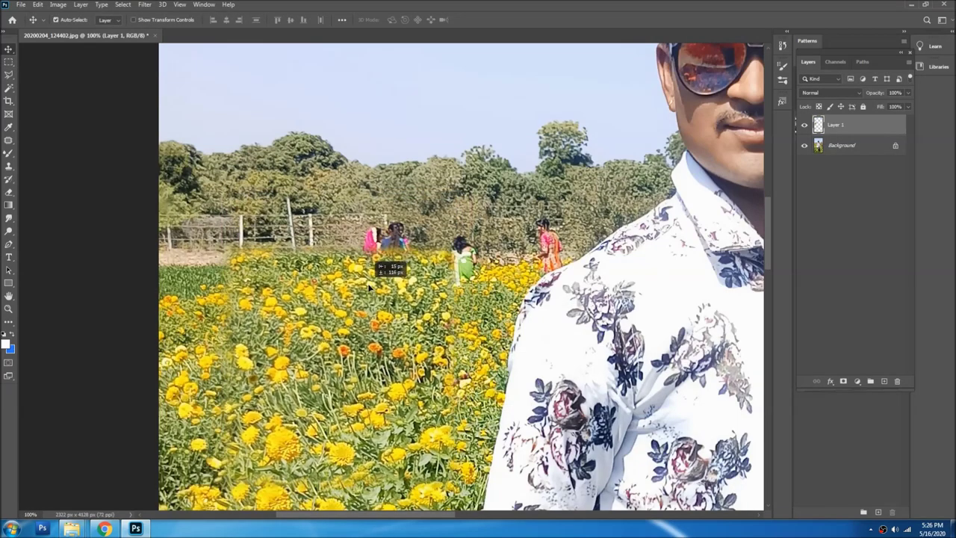
{"action": "left_click_drag", "start_coordinate": [368, 293], "coordinate": [296, 291]}
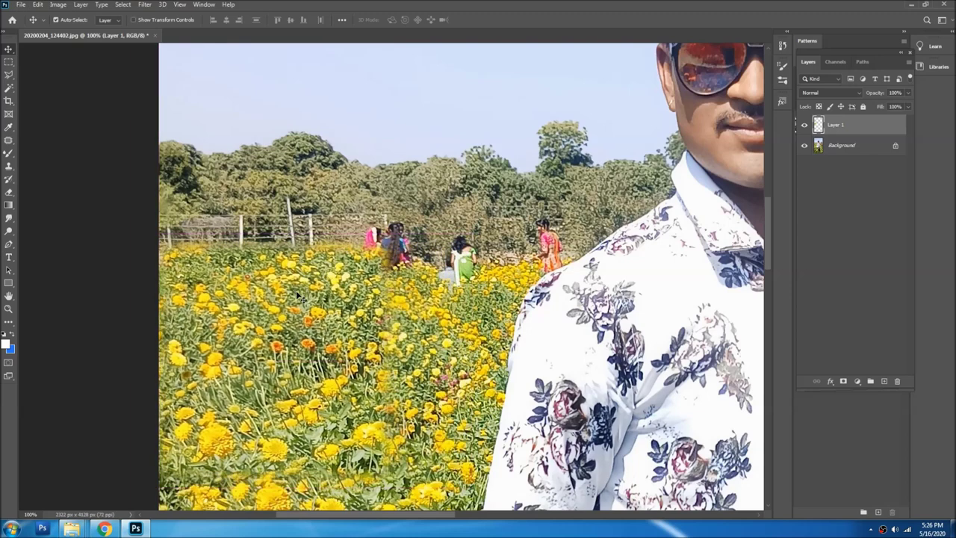
{"action": "key", "text": "ctrl+e"}
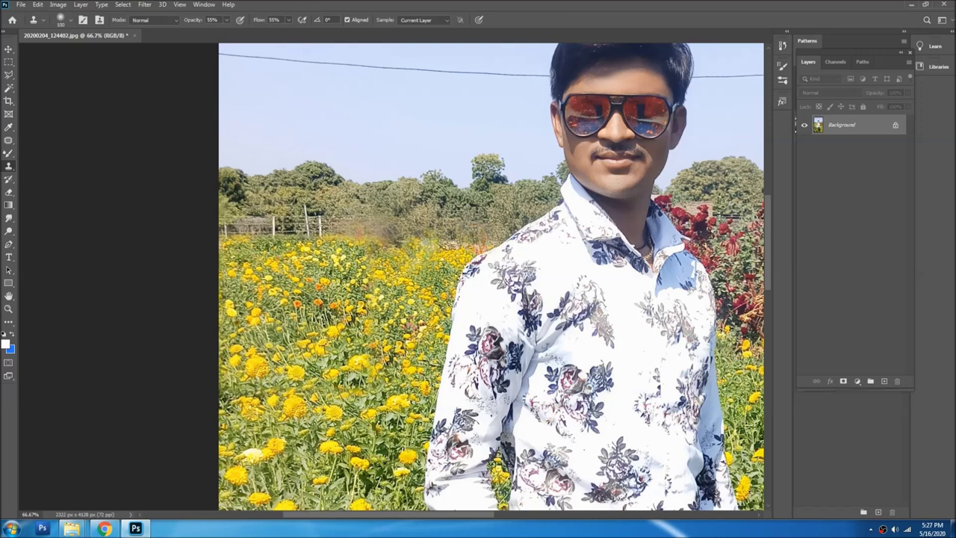
{"action": "key", "text": "bracketright"}
- Clone fence posts and trees across the blurred patch beside the fence, then zoom out to review
{"action": "left_click_drag", "start_coordinate": [329, 232], "coordinate": [389, 231]}
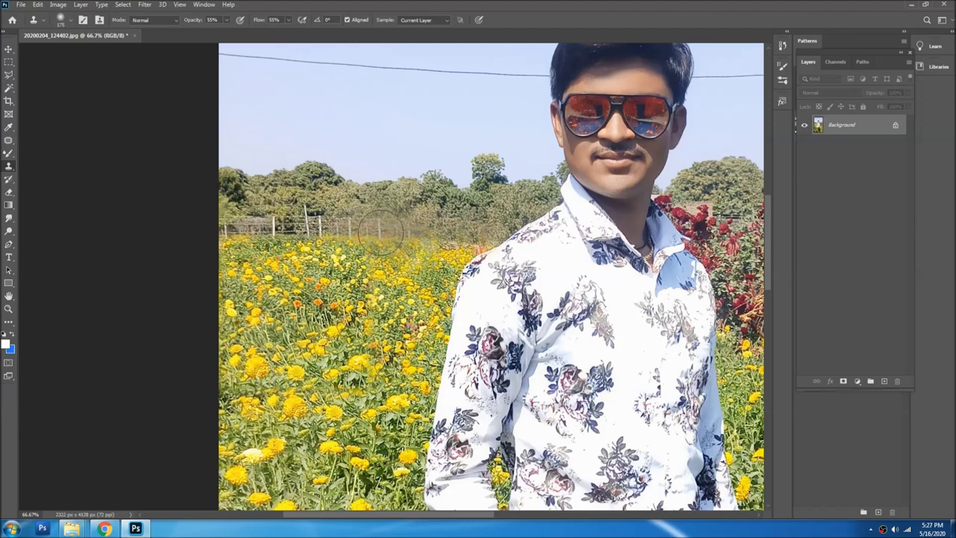
{"action": "key", "text": "v"}
{"action": "key", "text": "ctrl+minus"}
{"action": "key", "text": "ctrl+minus"}
{"action": "key", "text": "ctrl+minus"}
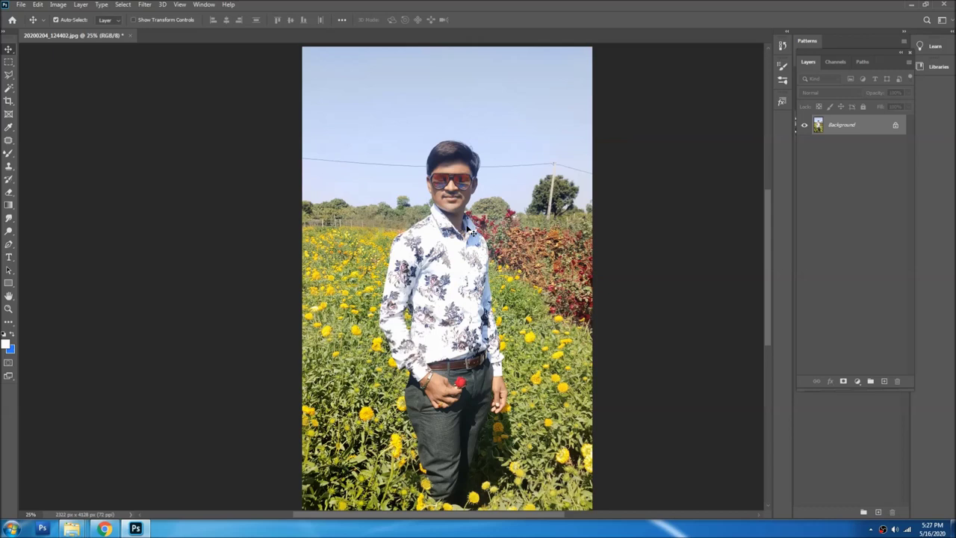
{"action": "key", "text": "o"}
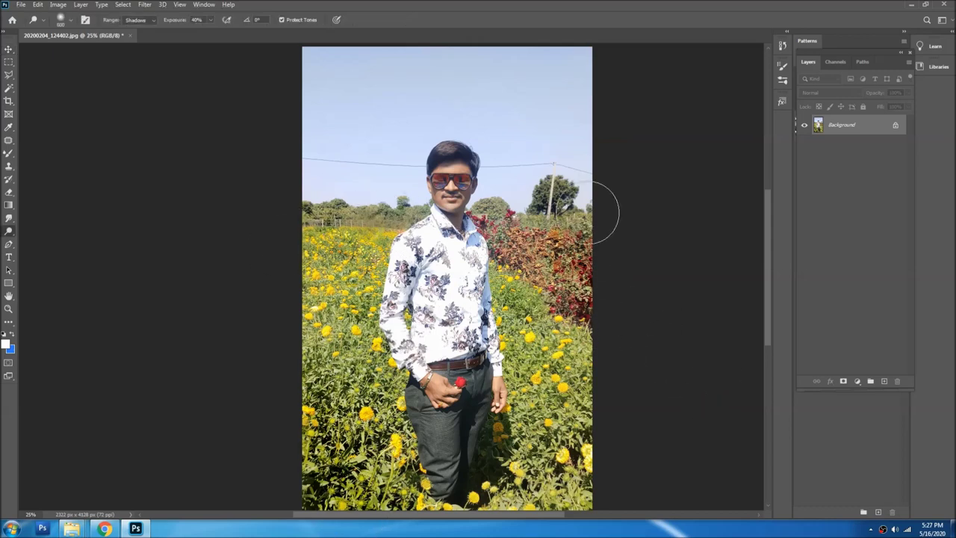
{"action": "scroll", "coordinate": [564, 169], "scroll_direction": "up", "scroll_amount": 1}
{"action": "key", "text": "ctrl+plus"}
- Zoom in on the sky and smudge the left part of the power line with the Mixer Brush
{"action": "key", "text": "v"}
{"action": "left_click", "coordinate": [296, 160], "text": "ctrl+space"}
{"action": "key", "text": "b"}
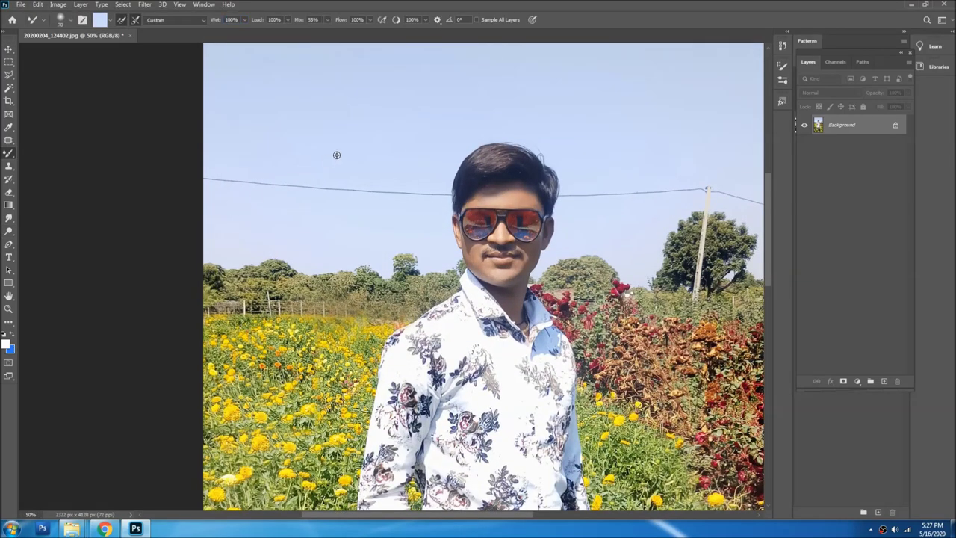
{"action": "left_click_drag", "start_coordinate": [246, 176], "coordinate": [233, 184]}
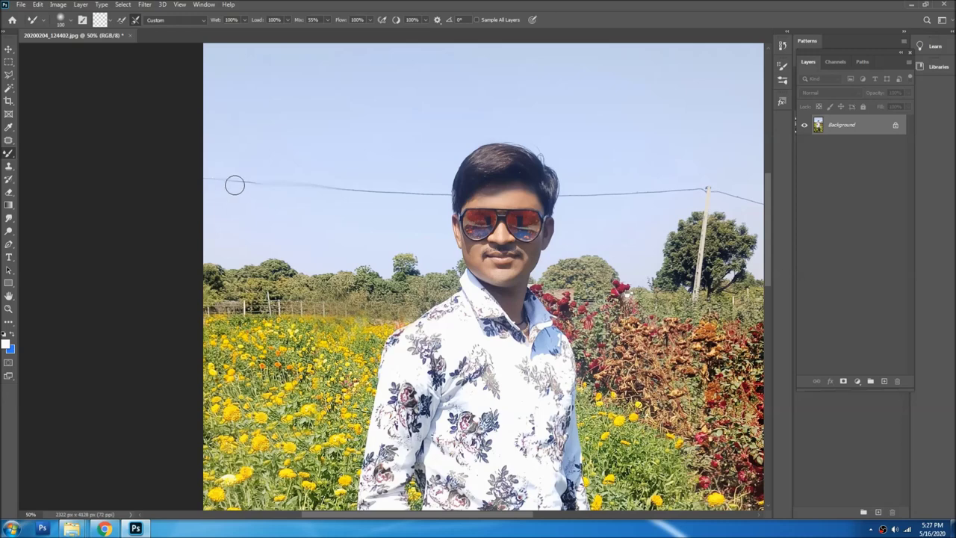
- Cancel the Mixer Brush preset prompt and keep the custom wet-mixing blend setting
{"action": "left_click", "coordinate": [42, 21]}
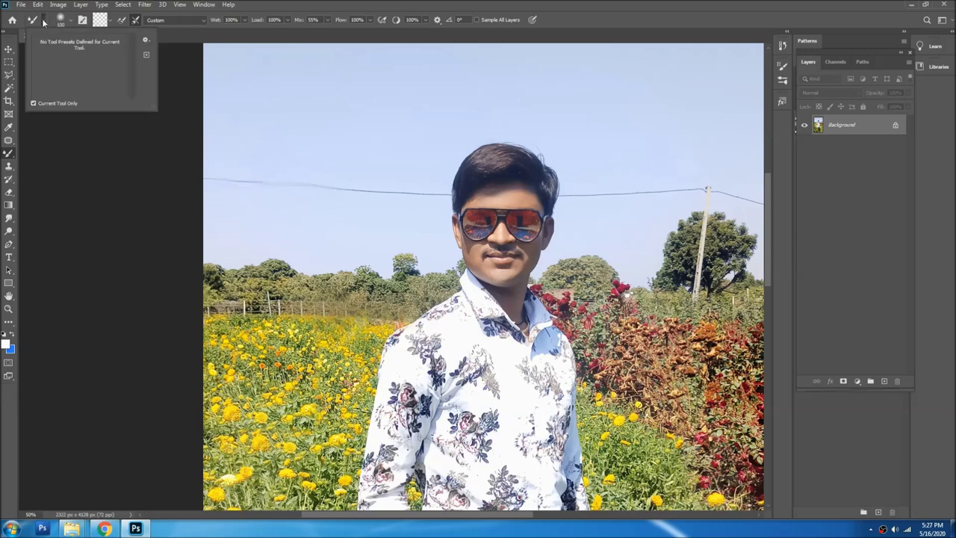
{"action": "left_click", "coordinate": [147, 54]}
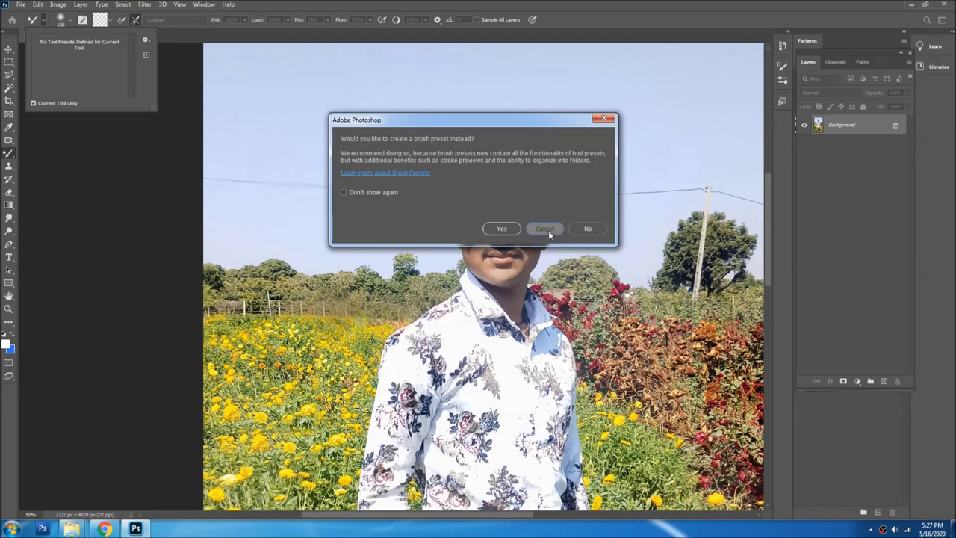
{"action": "left_click", "coordinate": [545, 228]}
{"action": "left_click", "coordinate": [159, 21]}
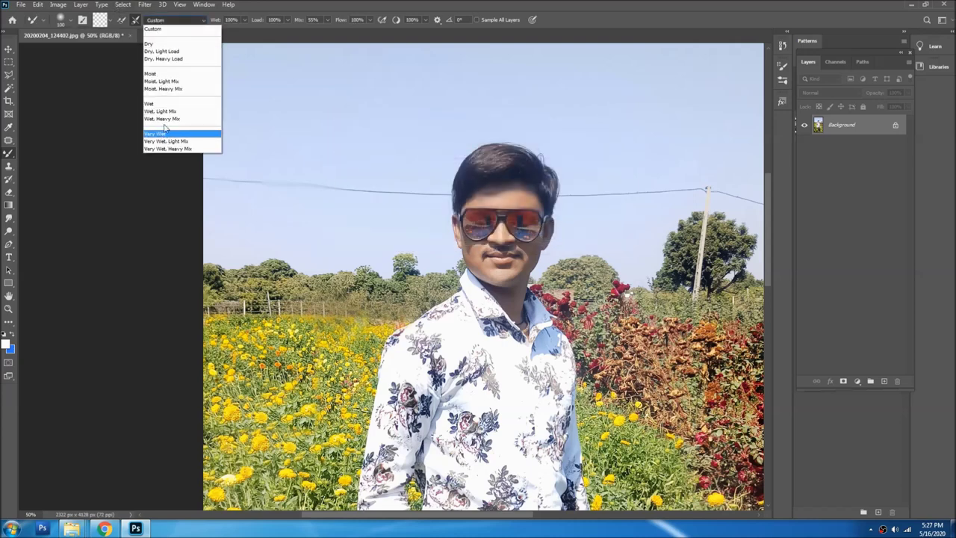
{"action": "left_click", "coordinate": [165, 30]}
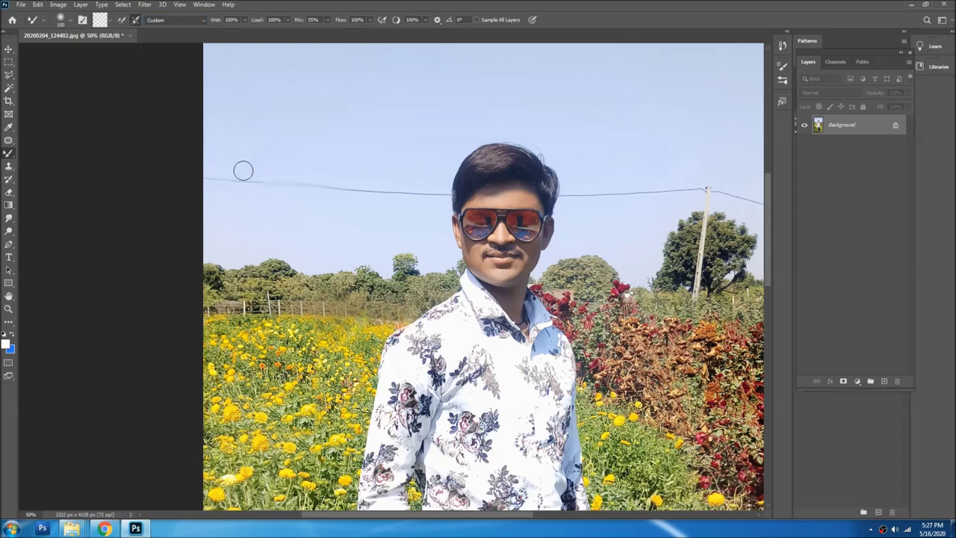
- Try spatter dabs on the sky with the regular Brush Tool, then undo them
{"action": "right_click", "coordinate": [9, 153]}
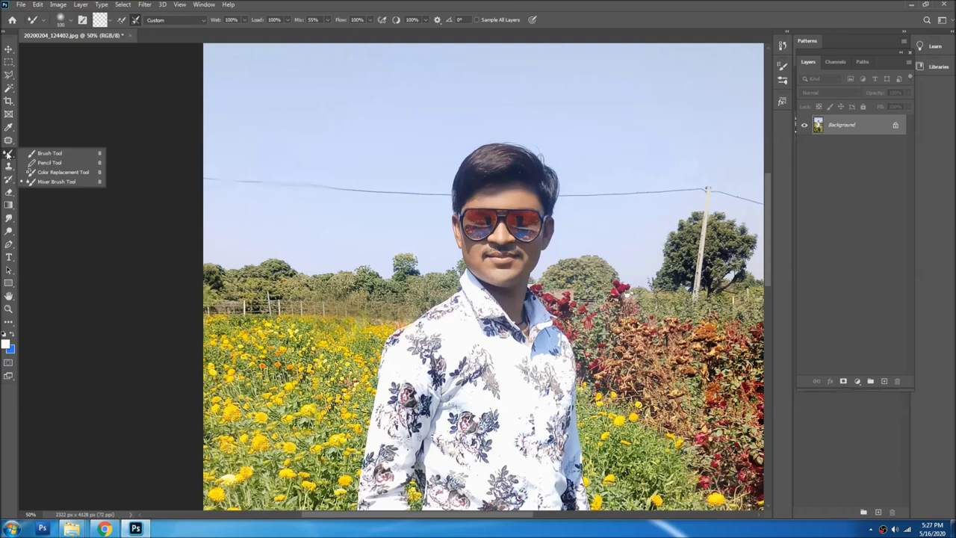
{"action": "left_click", "coordinate": [46, 155]}
{"action": "left_click", "coordinate": [313, 173]}
{"action": "left_click", "coordinate": [233, 181]}
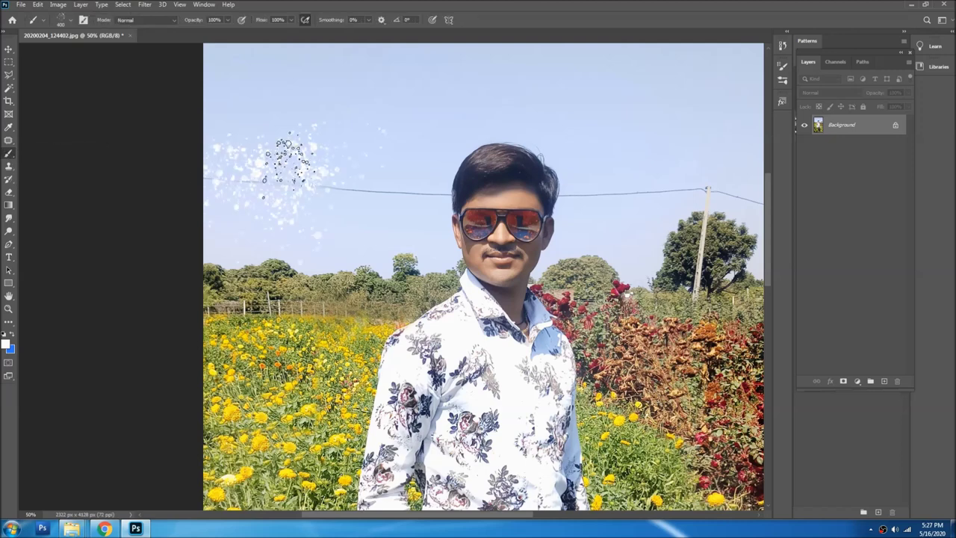
{"action": "right_click", "coordinate": [10, 157]}
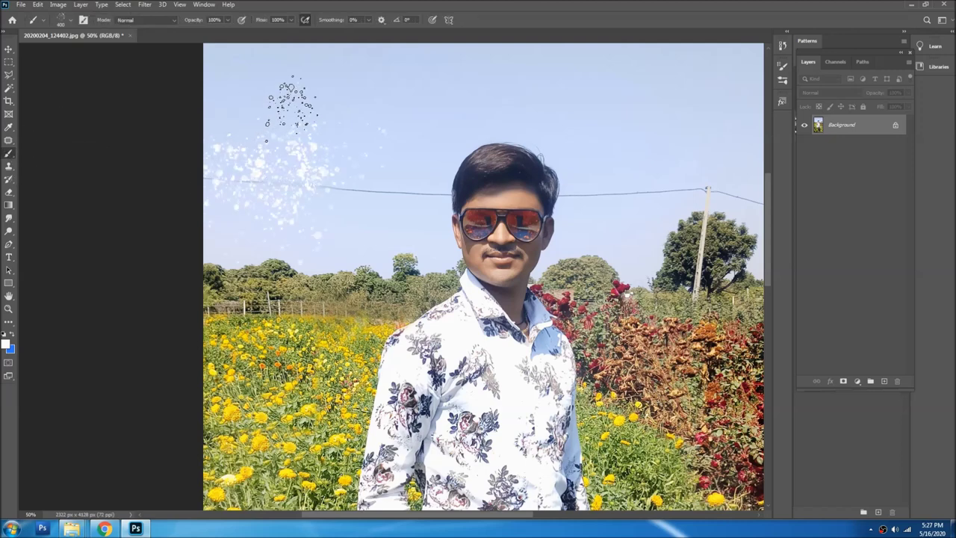
{"action": "key", "text": "ctrl+z"}
- Browse the brush preset picker and choose a wet media brush preset
{"action": "right_click", "coordinate": [309, 134]}
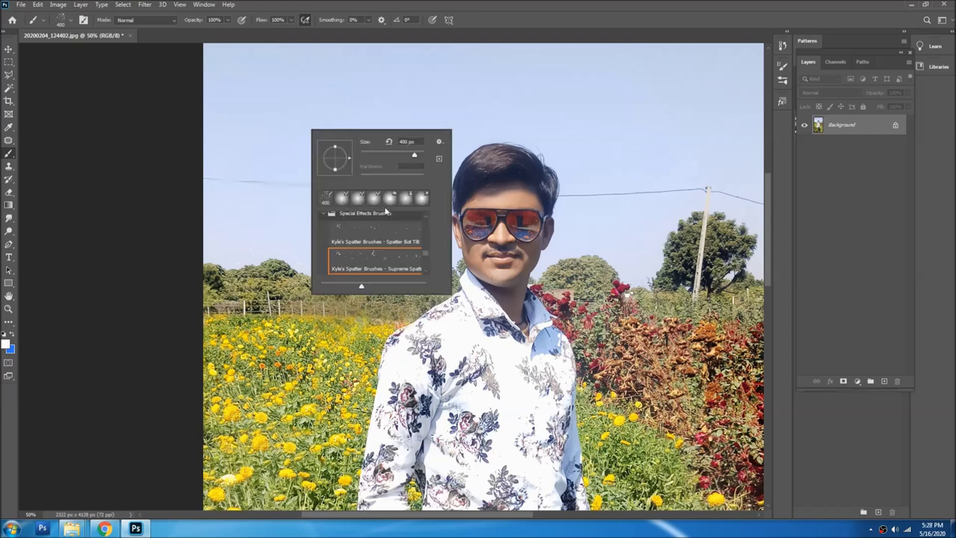
{"action": "scroll", "coordinate": [388, 205], "scroll_direction": "down", "scroll_amount": 1}
{"action": "scroll", "coordinate": [392, 234], "scroll_direction": "up", "scroll_amount": 2}
{"action": "scroll", "coordinate": [384, 233], "scroll_direction": "up", "scroll_amount": 2}
{"action": "scroll", "coordinate": [377, 232], "scroll_direction": "up", "scroll_amount": 2}
{"action": "scroll", "coordinate": [371, 231], "scroll_direction": "up", "scroll_amount": 2}
{"action": "scroll", "coordinate": [371, 231], "scroll_direction": "up", "scroll_amount": 2}
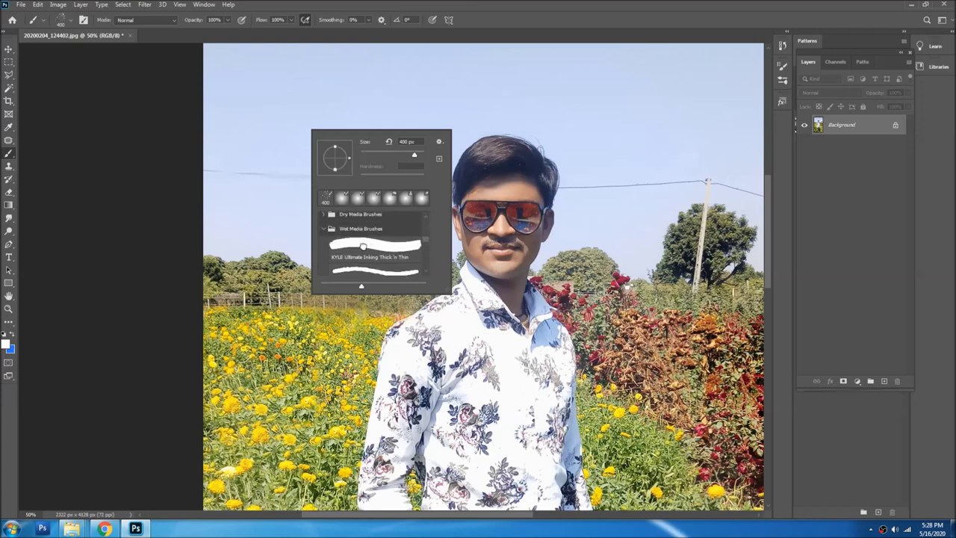
{"action": "double_click", "coordinate": [362, 246]}
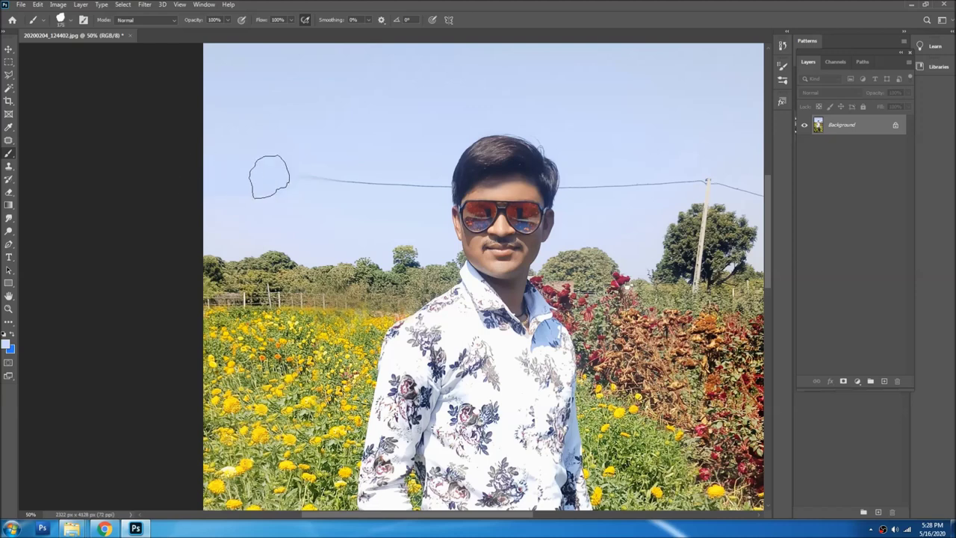
- Switch to a soft round brush preset and paint out the wire's faint left end
{"action": "right_click", "coordinate": [300, 130]}
{"action": "scroll", "coordinate": [345, 237], "scroll_direction": "up", "scroll_amount": 1}
{"action": "scroll", "coordinate": [346, 238], "scroll_direction": "up", "scroll_amount": 1}
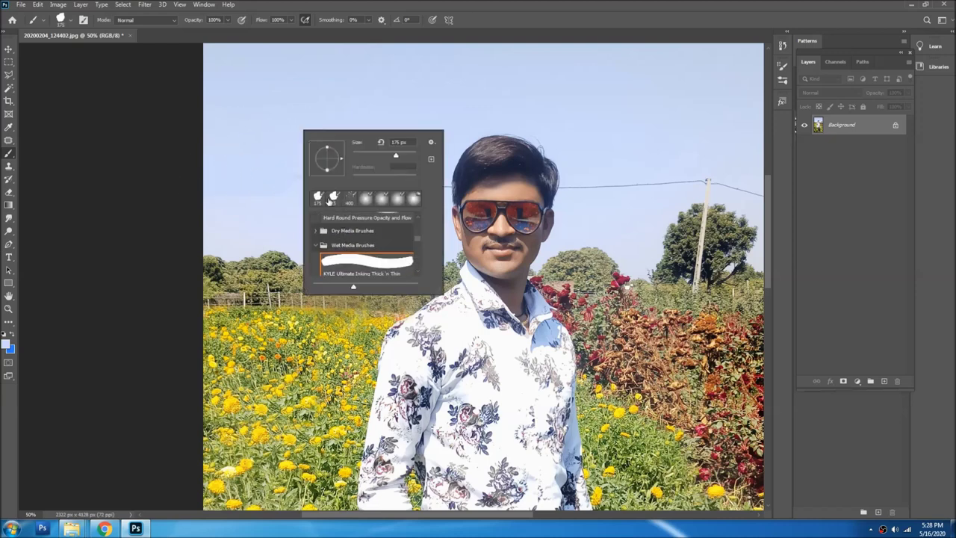
{"action": "left_click", "coordinate": [384, 201]}
{"action": "left_click", "coordinate": [255, 159]}
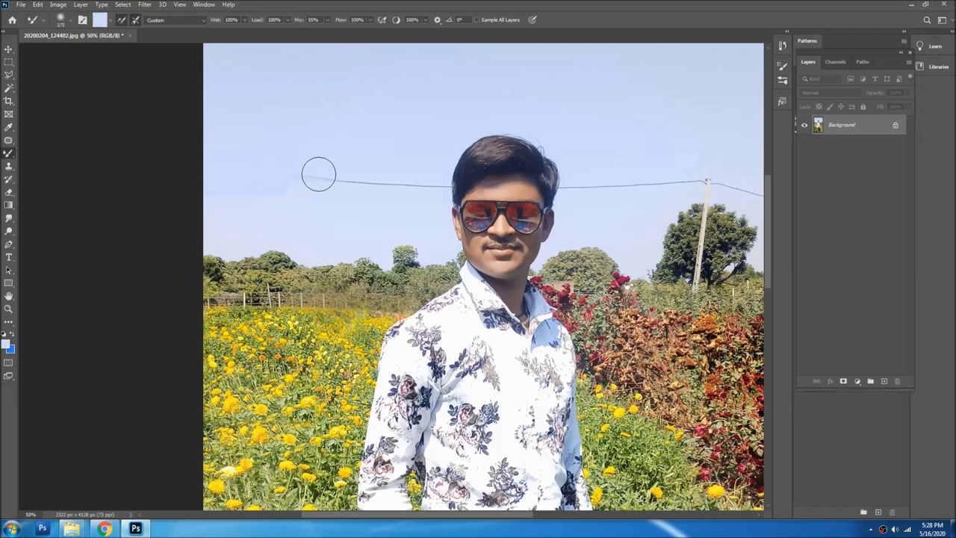
{"action": "left_click_drag", "start_coordinate": [290, 182], "coordinate": [341, 186]}
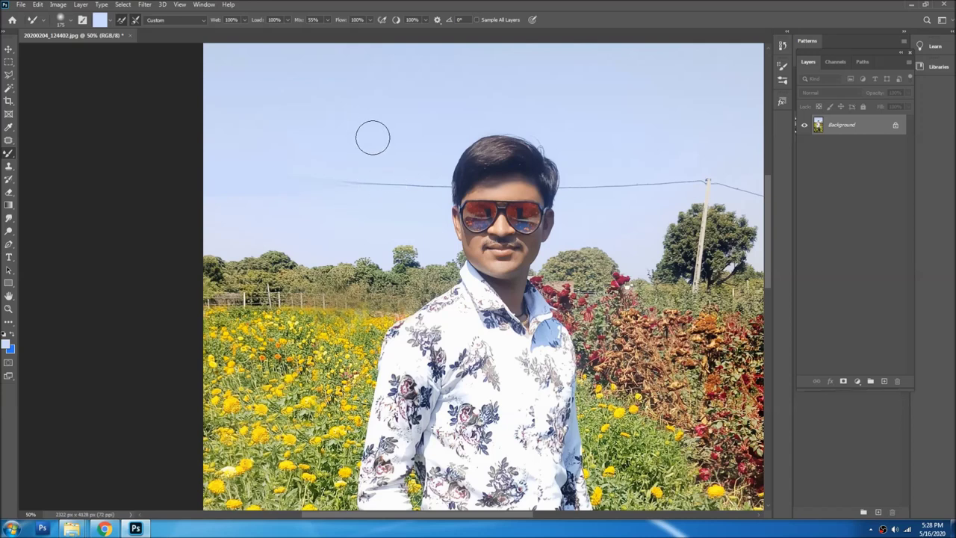
- Test the Color Replacement Tool on the sky and enlarge its brush to 200 px
{"action": "right_click", "coordinate": [10, 154]}
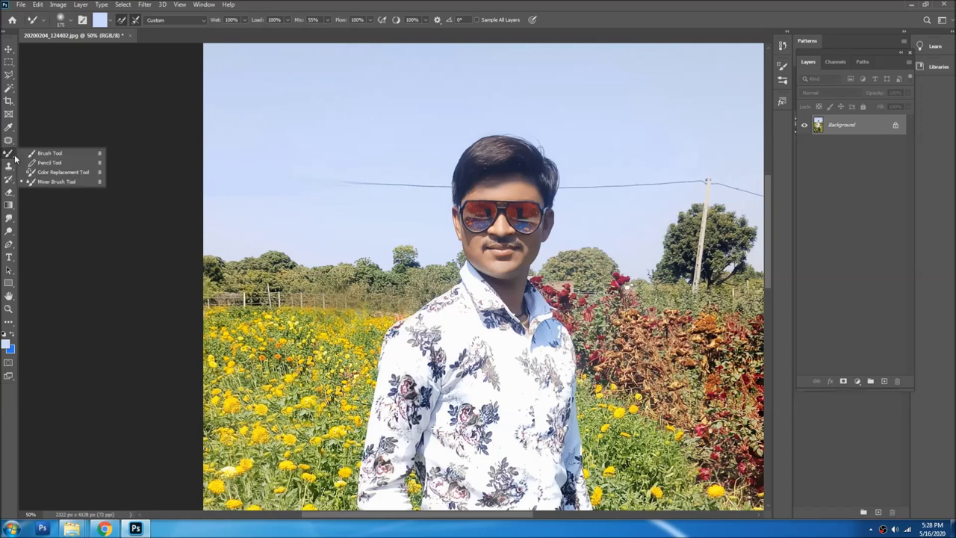
{"action": "left_click", "coordinate": [63, 173]}
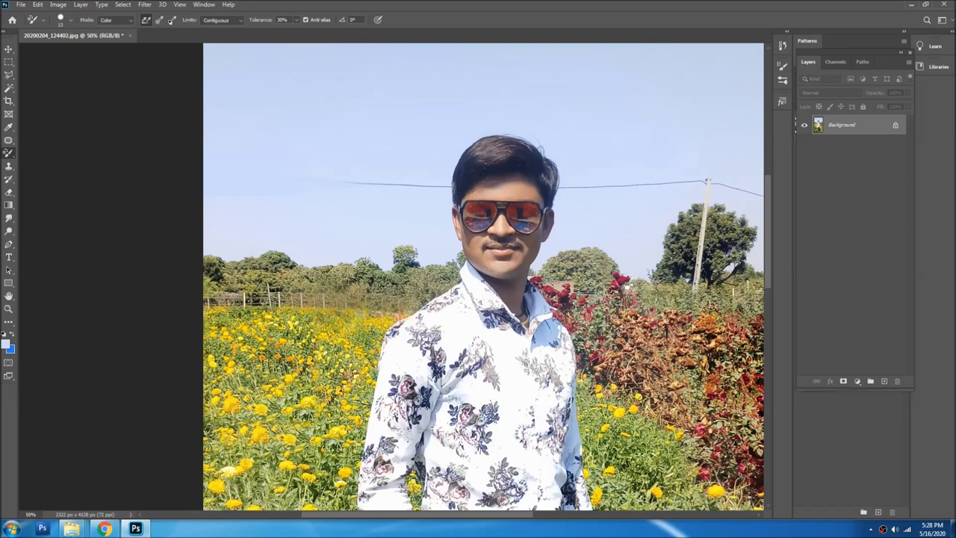
{"action": "left_click", "coordinate": [399, 166]}
{"action": "key", "text": "bracketright"}
{"action": "key", "text": "bracketright"}
{"action": "key", "text": "bracketright"}
- Start a Pen path around the sky left of the head, then undo the misplaced points
{"action": "scroll", "coordinate": [416, 179], "scroll_direction": "up", "scroll_amount": 1}
{"action": "key", "text": "p"}
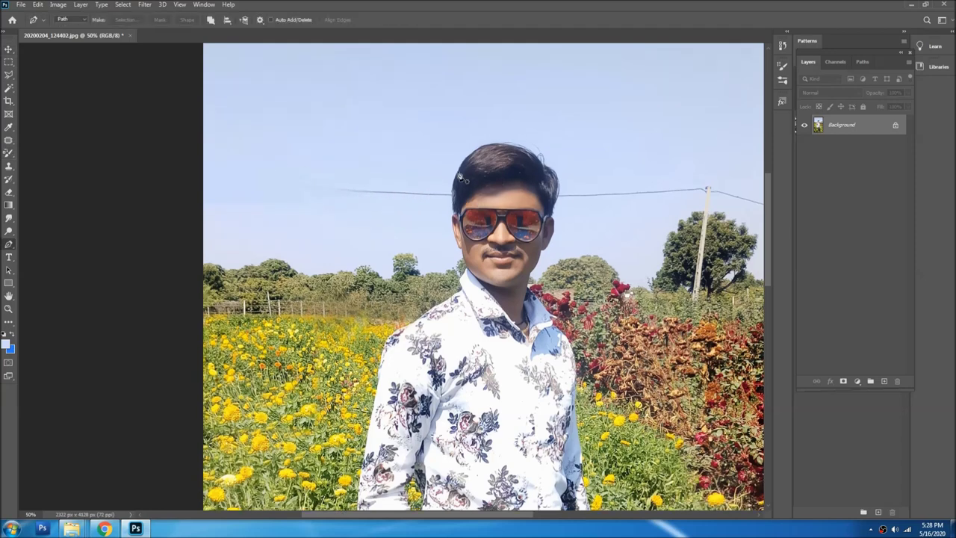
{"action": "scroll", "coordinate": [430, 174], "scroll_direction": "up", "scroll_amount": 1}
{"action": "left_click", "coordinate": [415, 159]}
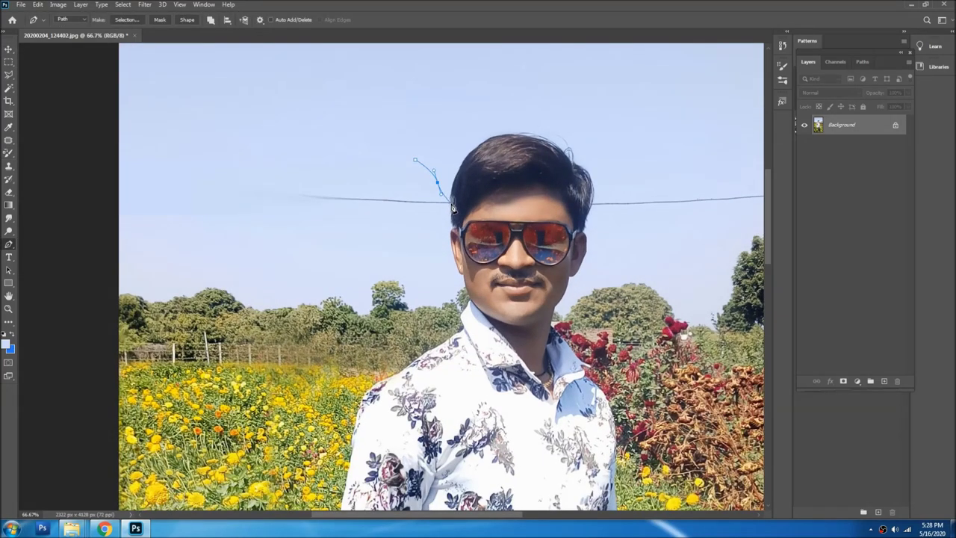
{"action": "left_click", "coordinate": [179, 250]}
{"action": "left_click", "coordinate": [99, 226]}
{"action": "left_click", "coordinate": [147, 131]}
{"action": "left_click", "coordinate": [372, 131]}
{"action": "left_click", "coordinate": [427, 154]}
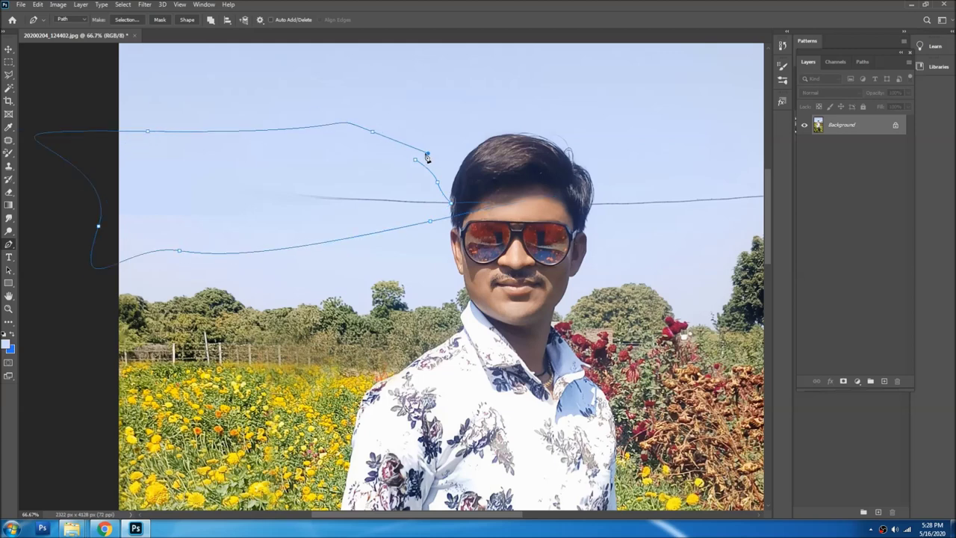
{"action": "right_click", "coordinate": [391, 164]}
{"action": "key", "text": "Escape"}
{"action": "key", "text": "ctrl+z"}
{"action": "key", "text": "ctrl+z"}
{"action": "key", "text": "ctrl+z"}
{"action": "key", "text": "ctrl+z"}
{"action": "key", "text": "ctrl+z"}
{"action": "key", "text": "ctrl+z"}
- Redraw the curved path along the left sky, close it and make it a selection
{"action": "left_click", "coordinate": [306, 240]}
{"action": "left_click", "coordinate": [121, 208]}
{"action": "left_click_drag", "start_coordinate": [123, 96], "coordinate": [212, 97]}
{"action": "left_click_drag", "start_coordinate": [344, 97], "coordinate": [409, 126]}
{"action": "left_click", "coordinate": [415, 159]}
{"action": "right_click", "coordinate": [449, 166]}
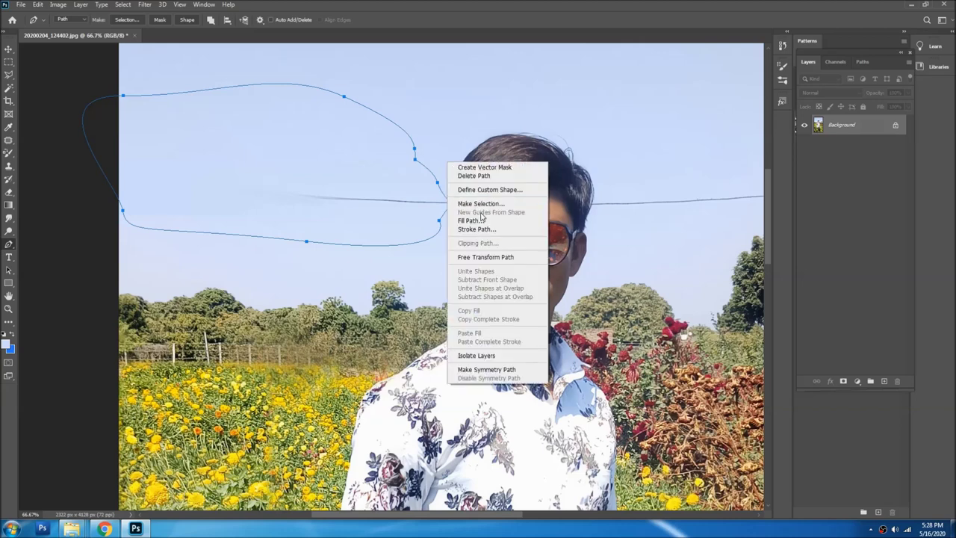
{"action": "left_click", "coordinate": [480, 203]}
{"action": "key", "text": "Return"}
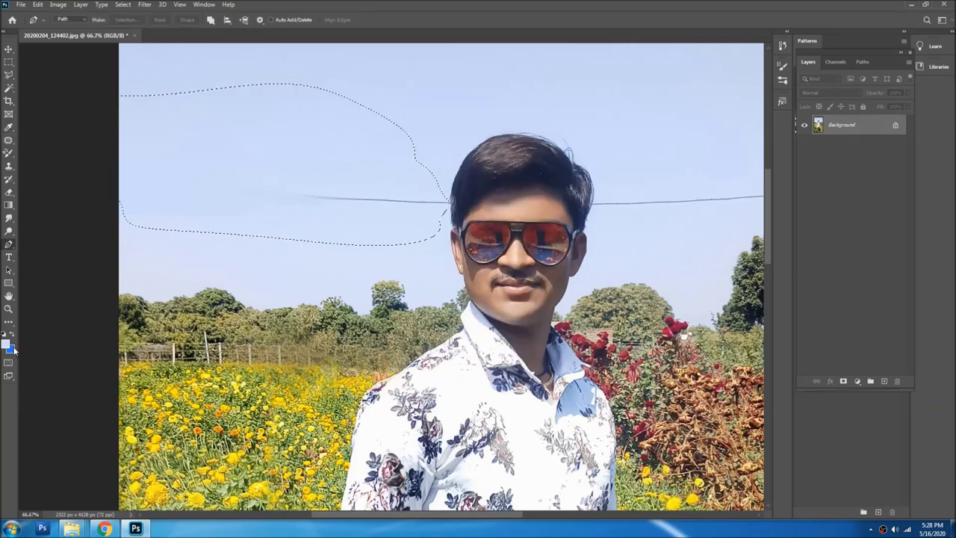
- Sample the light sky as background colour and fill the selection with it
{"action": "left_click", "coordinate": [10, 348]}
{"action": "key", "text": "Return"}
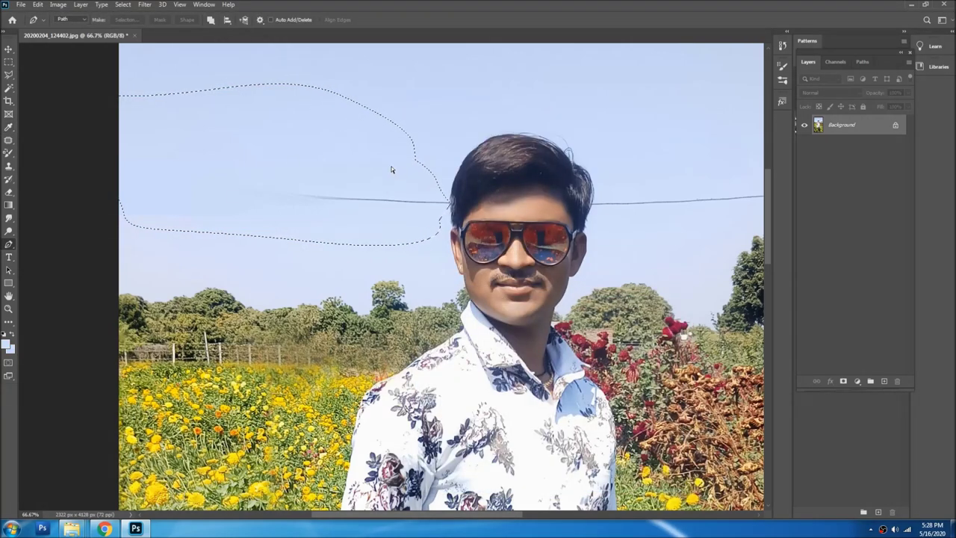
{"action": "mouse_move", "coordinate": [364, 191]}
{"action": "left_mouse_down"}
{"action": "mouse_move", "coordinate": [427, 167]}
{"action": "mouse_move", "coordinate": [449, 183]}
{"action": "mouse_move", "coordinate": [354, 153]}
{"action": "mouse_move", "coordinate": [304, 161]}
{"action": "mouse_move", "coordinate": [246, 132]}
{"action": "left_mouse_up"}
{"action": "left_click_drag", "start_coordinate": [366, 194], "coordinate": [364, 190]}
{"action": "key", "text": "Escape"}
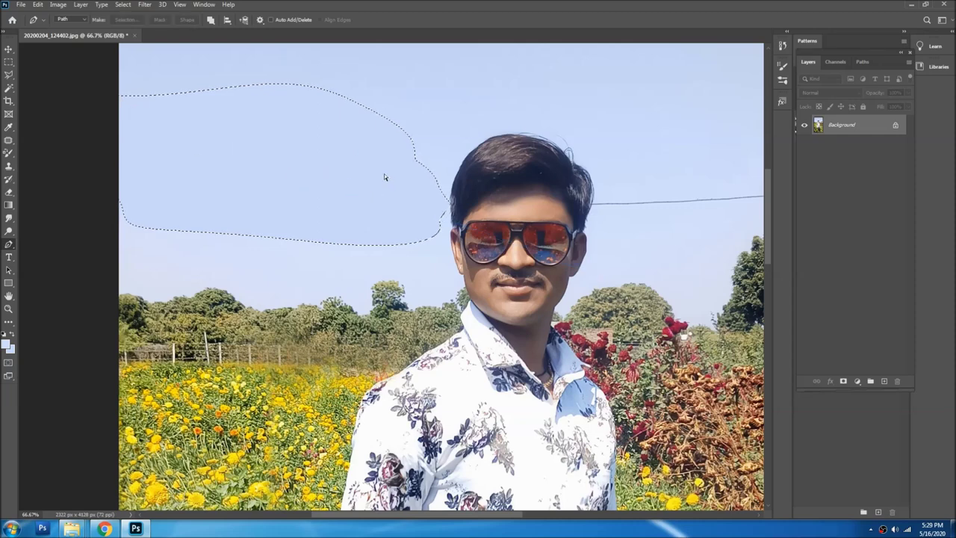
{"action": "left_click", "coordinate": [12, 348]}
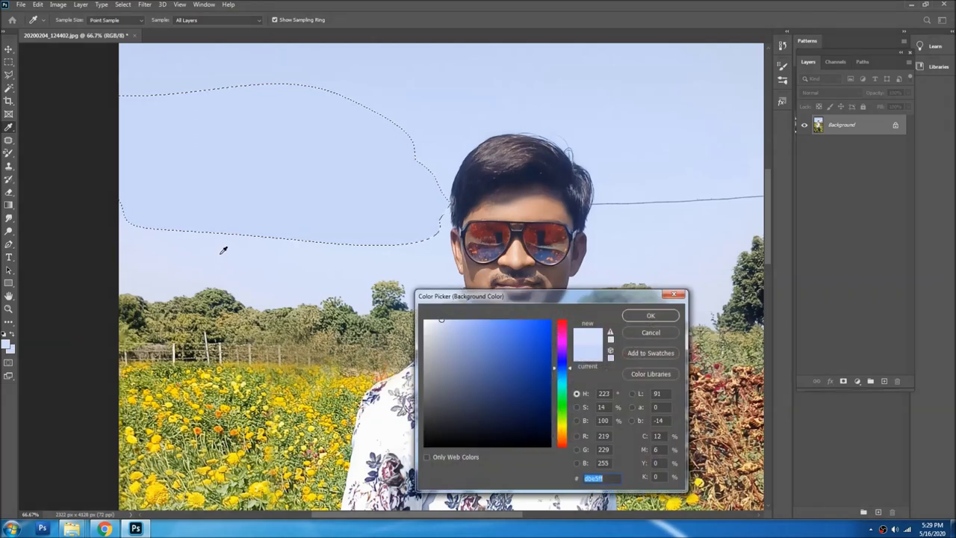
{"action": "key", "text": "Return"}
{"action": "key", "text": "ctrl+BackSpace"}
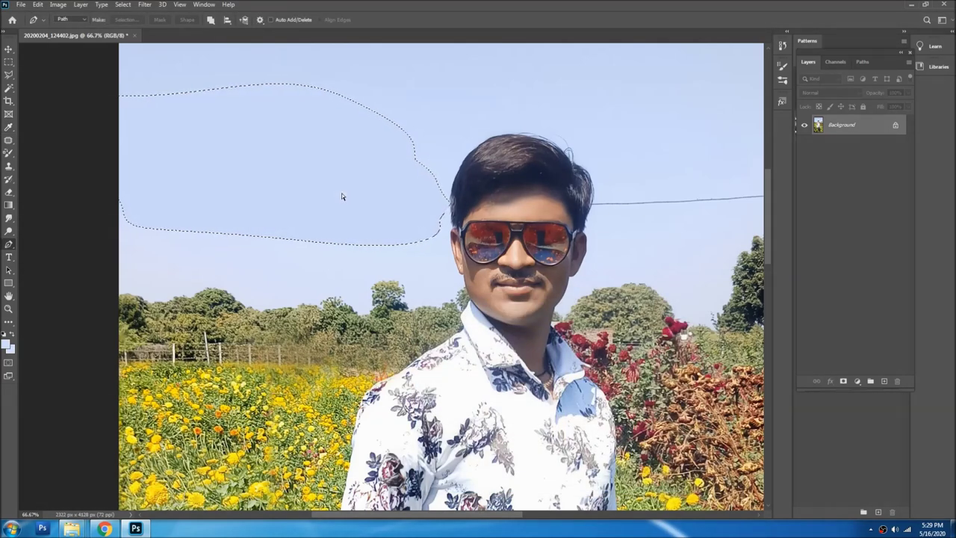
- Feather the sky selection, then deselect
{"action": "right_click", "coordinate": [352, 184]}
{"action": "left_click", "coordinate": [284, 159]}
{"action": "key", "text": "l"}
{"action": "right_click", "coordinate": [284, 153]}
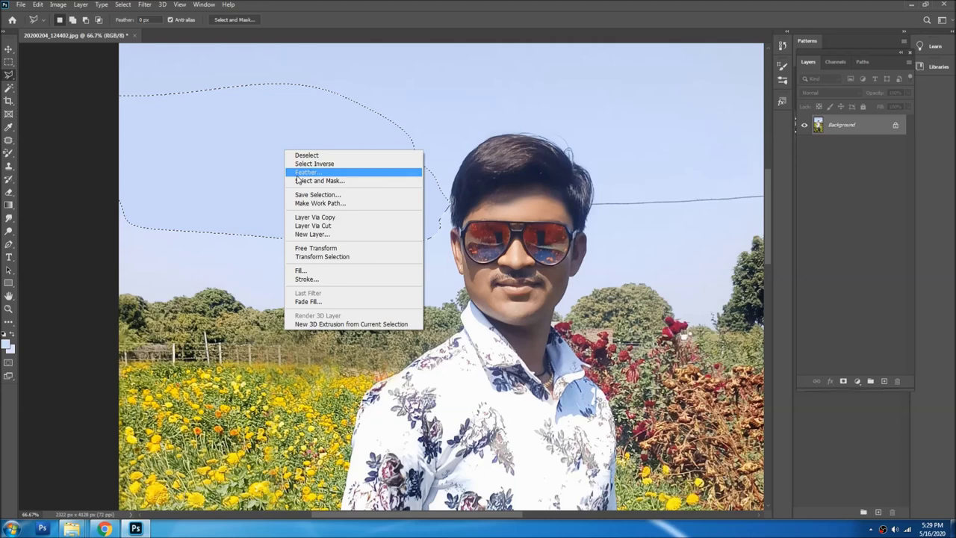
{"action": "left_click", "coordinate": [306, 172]}
{"action": "key", "text": "Return"}
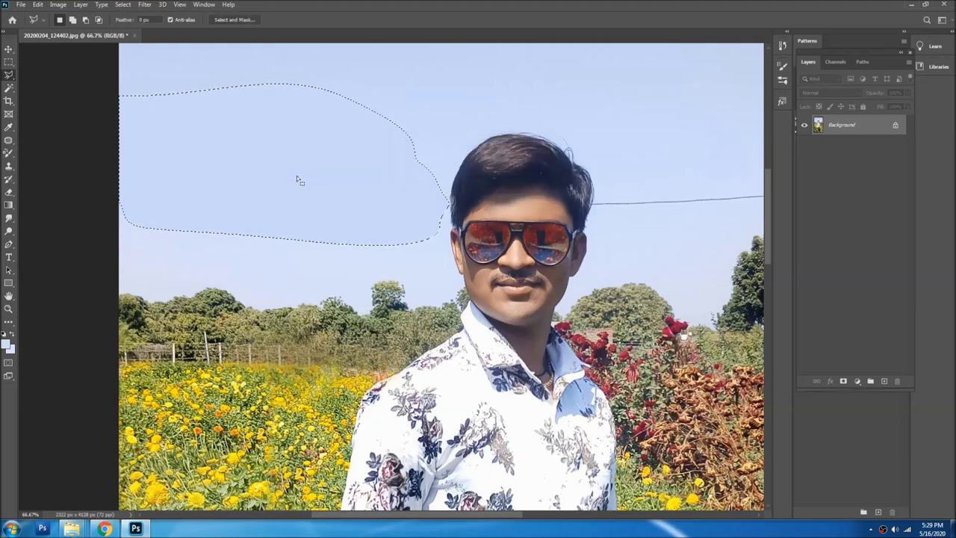
{"action": "key", "text": "ctrl+d"}
- Zoom to 100% on the wire and try a 100 px Mixer Brush stroke, then undo it
{"action": "key", "text": "v"}
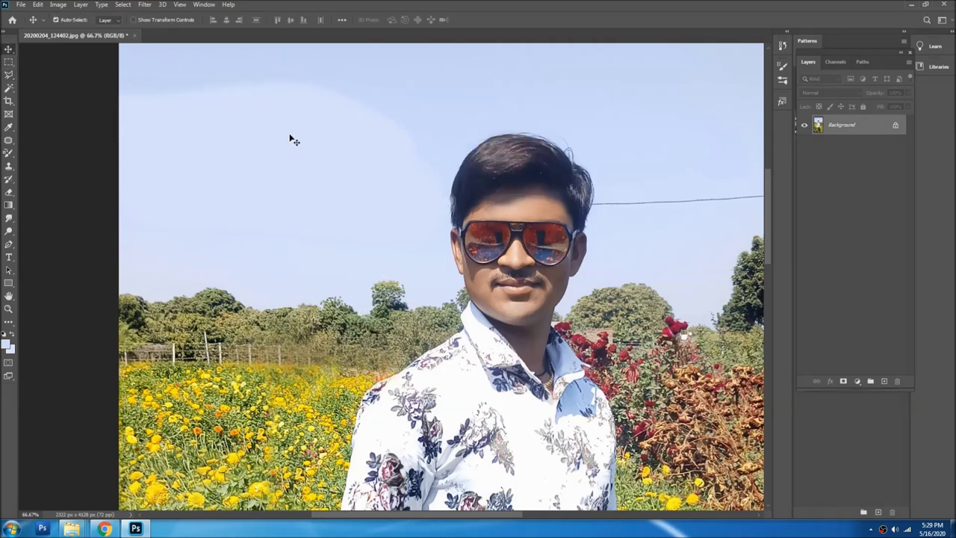
{"action": "left_click", "coordinate": [289, 135], "text": "ctrl+alt"}
{"action": "key", "text": "b"}
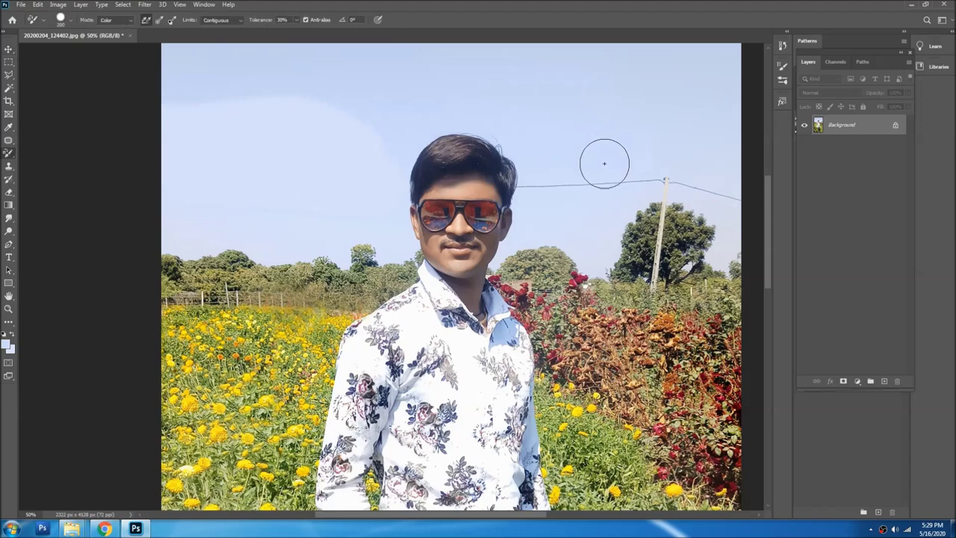
{"action": "left_click", "coordinate": [574, 169], "text": "ctrl"}
{"action": "left_click", "coordinate": [576, 169], "text": "ctrl"}
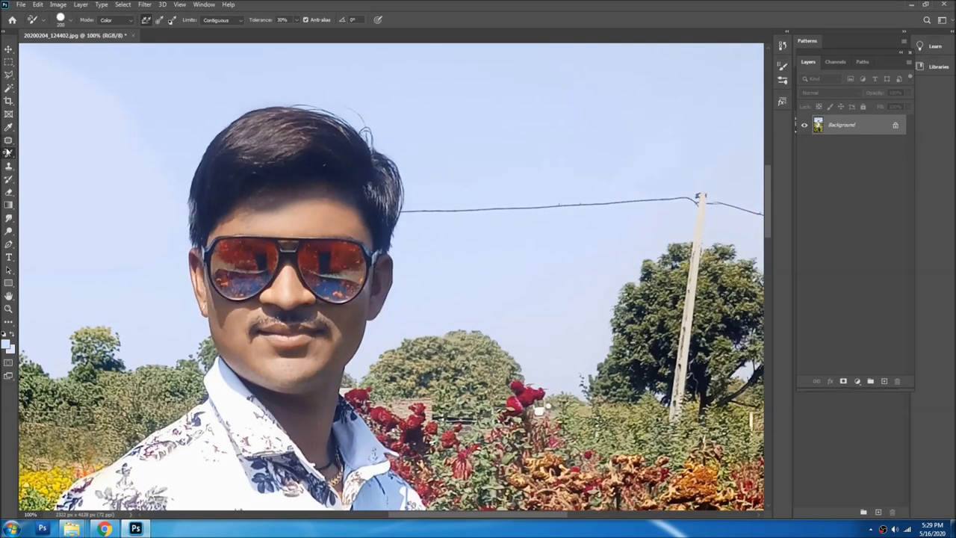
{"action": "right_click", "coordinate": [8, 152]}
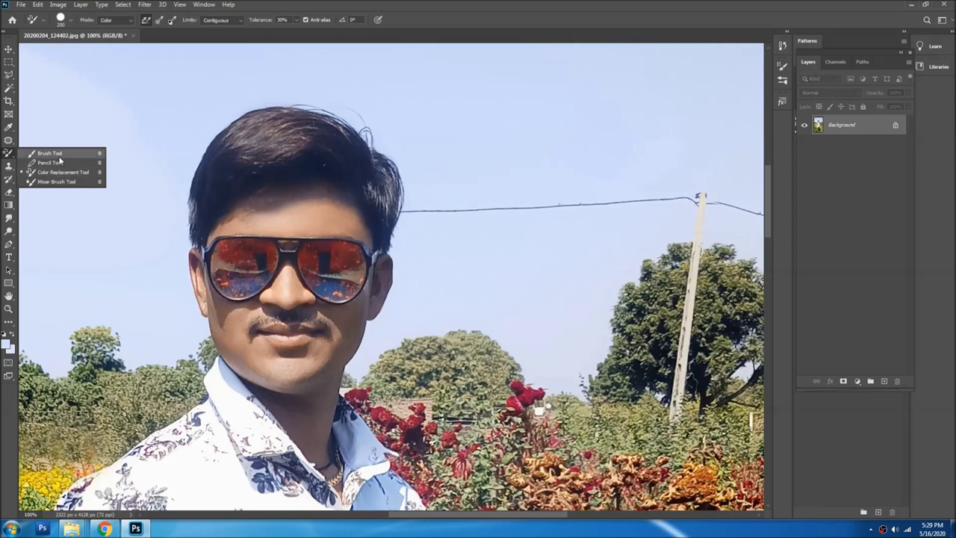
{"action": "left_click", "coordinate": [57, 181]}
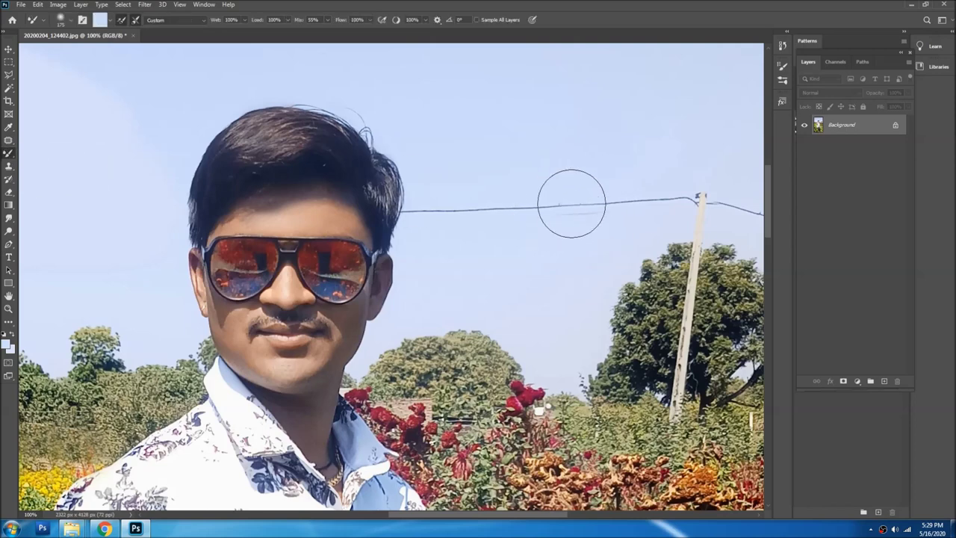
{"action": "key", "text": "bracketleft"}
{"action": "key", "text": "bracketleft"}
{"action": "key", "text": "bracketleft"}
{"action": "mouse_move", "coordinate": [557, 201]}
{"action": "left_mouse_down"}
{"action": "mouse_move", "coordinate": [640, 196]}
{"action": "mouse_move", "coordinate": [533, 204]}
{"action": "mouse_move", "coordinate": [588, 207]}
{"action": "left_mouse_up"}
{"action": "key", "text": "ctrl+z"}
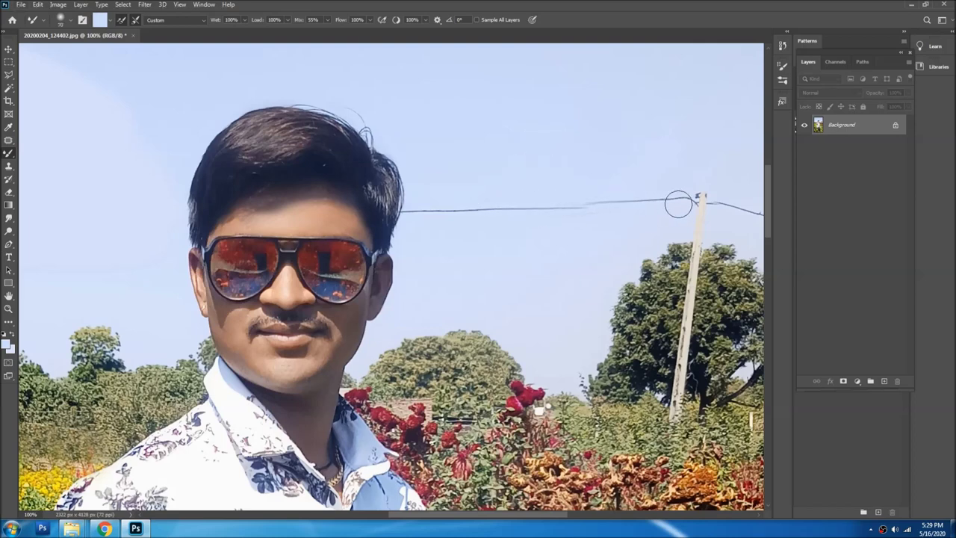
- Paint out the wire near the pole and beside his hair with a Soft Round Pressure brush
{"action": "right_click", "coordinate": [14, 156]}
{"action": "left_click", "coordinate": [52, 154]}
{"action": "right_click", "coordinate": [552, 113]}
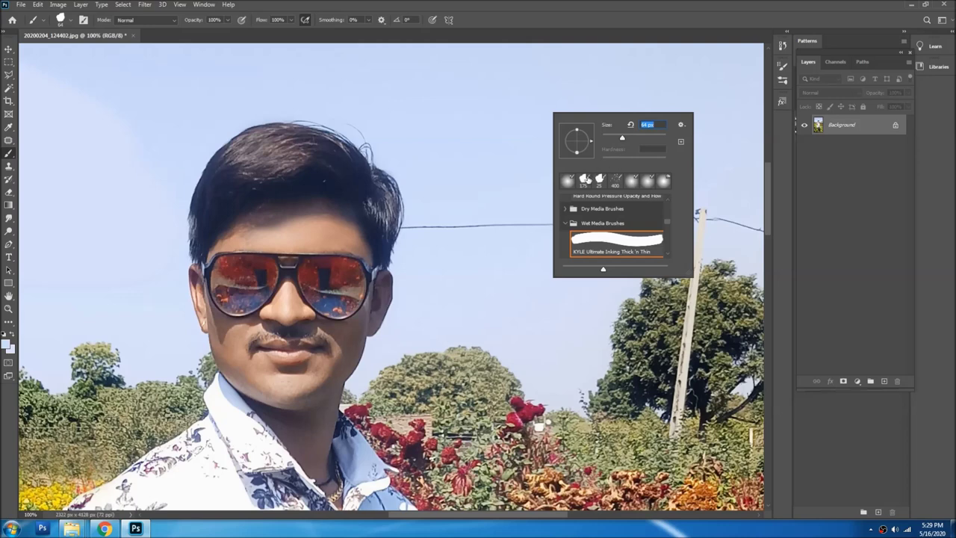
{"action": "scroll", "coordinate": [601, 209], "scroll_direction": "up", "scroll_amount": 2}
{"action": "scroll", "coordinate": [593, 216], "scroll_direction": "up", "scroll_amount": 2}
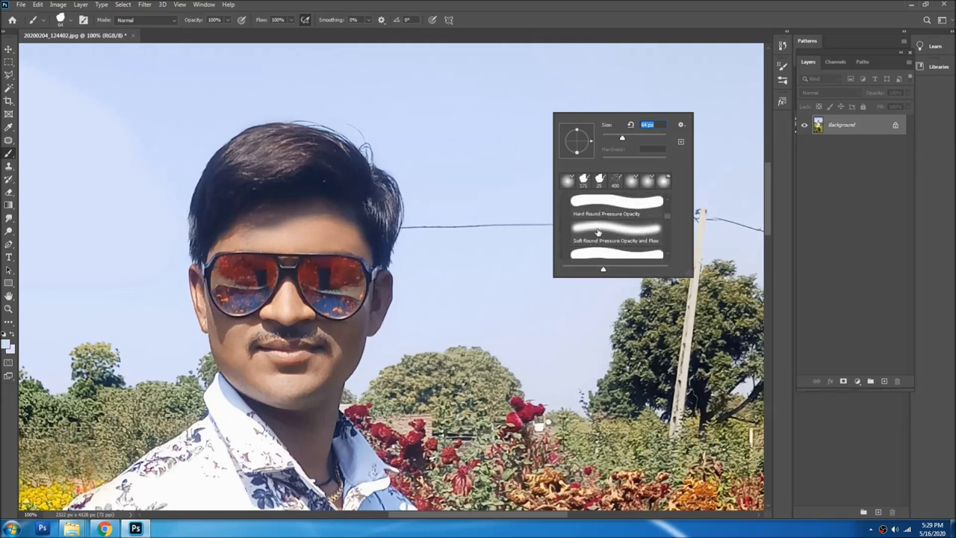
{"action": "left_click", "coordinate": [598, 232]}
{"action": "key", "text": "Return"}
{"action": "mouse_move", "coordinate": [502, 225]}
{"action": "left_mouse_down"}
{"action": "mouse_move", "coordinate": [689, 215]}
{"action": "mouse_move", "coordinate": [441, 174]}
{"action": "mouse_move", "coordinate": [560, 188]}
{"action": "left_mouse_up"}
{"action": "left_click_drag", "start_coordinate": [302, 141], "coordinate": [566, 187]}
{"action": "left_click_drag", "start_coordinate": [486, 202], "coordinate": [387, 211]}
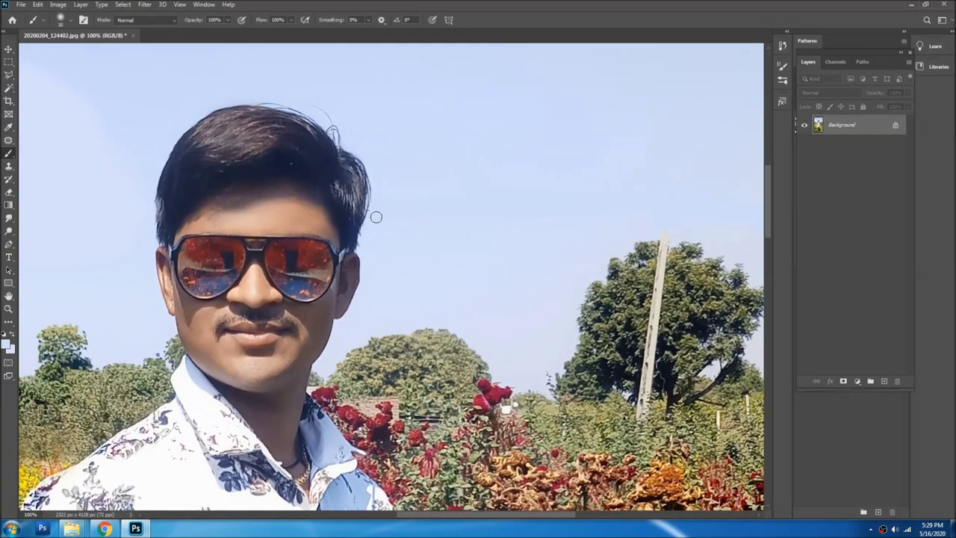
- Fit the photo on screen, set brush size 400, and duplicate the image as Layer 1
{"action": "key", "text": "ctrl+0"}
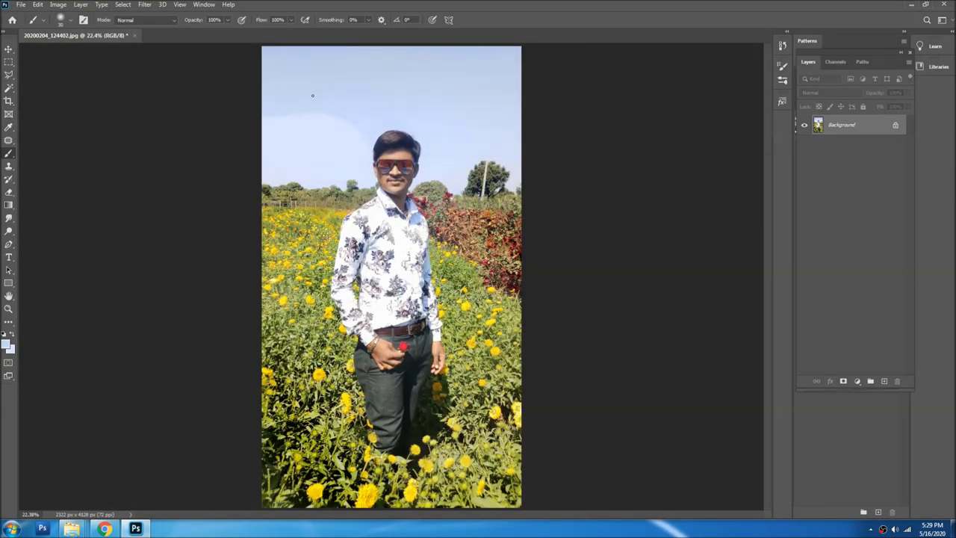
{"action": "key", "text": "bracketright"}
{"action": "key", "text": "bracketright"}
{"action": "key", "text": "bracketright"}
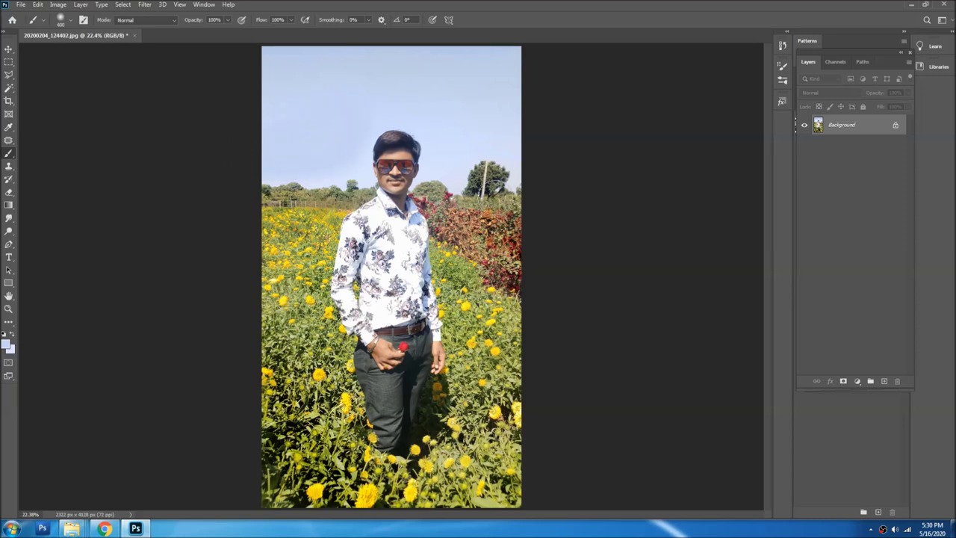
{"action": "key", "text": "v"}
{"action": "key", "text": "ctrl+plus"}
{"action": "key", "text": "o"}
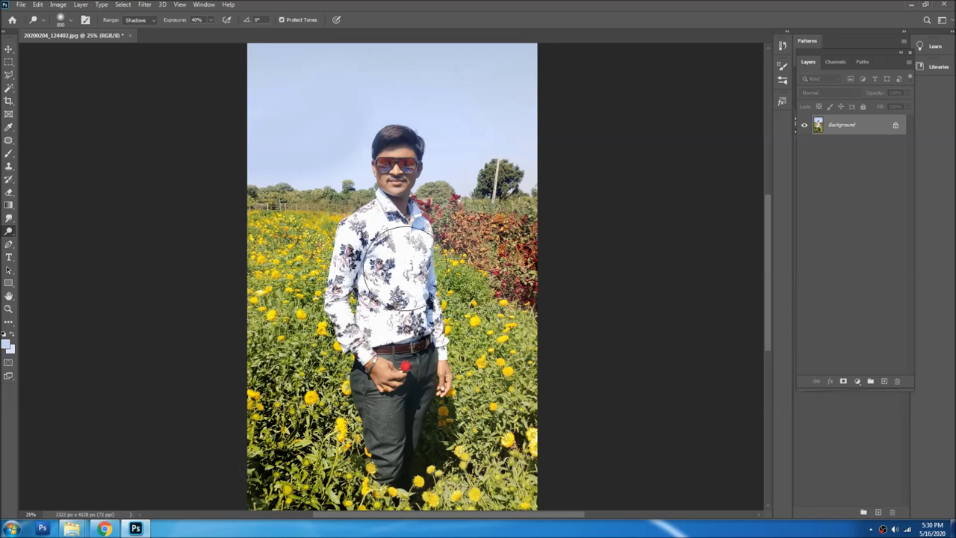
{"action": "key", "text": "v"}
{"action": "scroll", "coordinate": [392, 299], "scroll_direction": "up", "scroll_amount": 1}
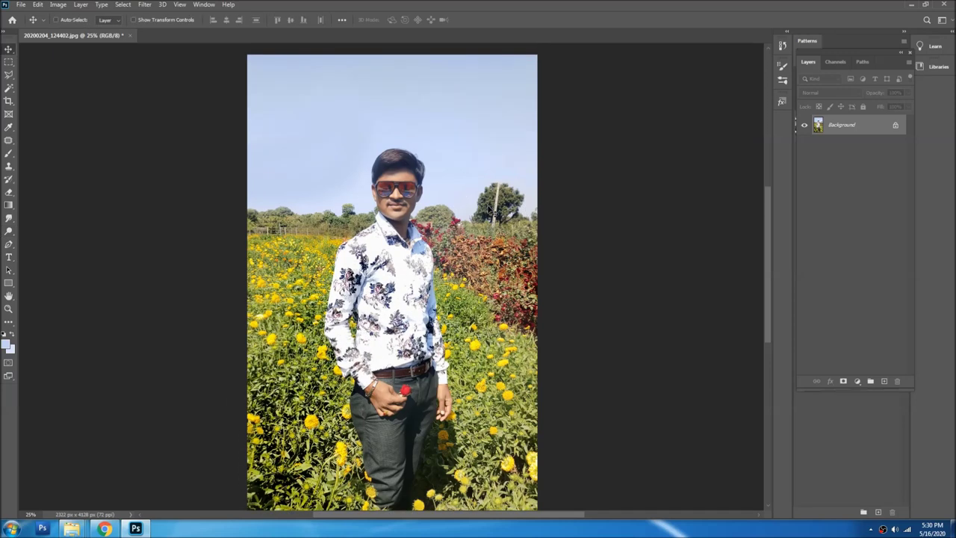
{"action": "key", "text": "ctrl+j"}
{"action": "left_click", "coordinate": [145, 4]}
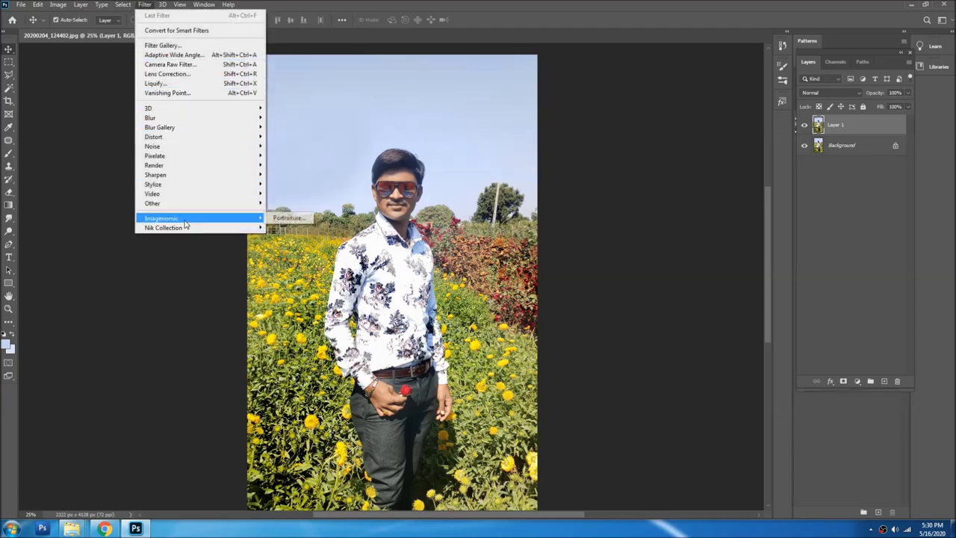
- Apply Imagenomic Portraiture skin smoothing to Layer 1
{"action": "left_click", "coordinate": [292, 218]}
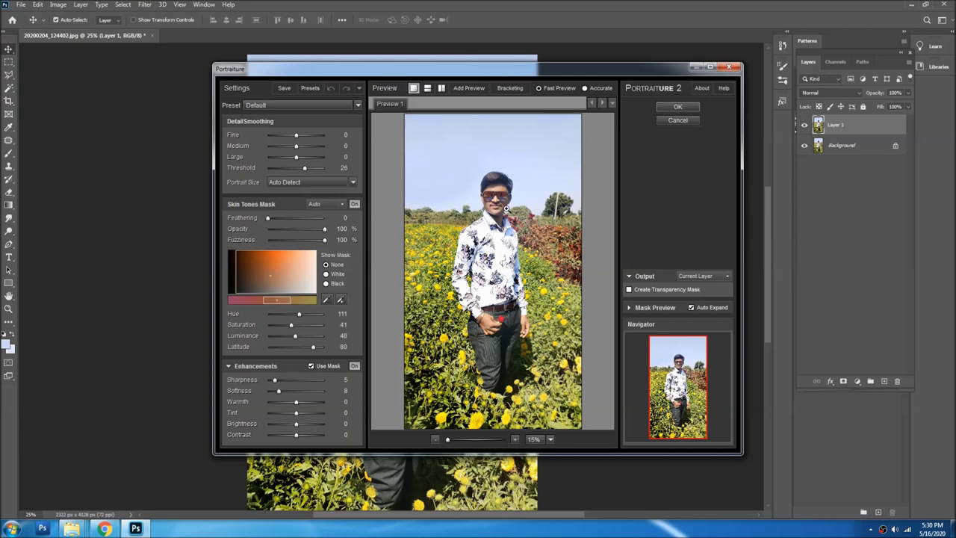
{"action": "scroll", "coordinate": [483, 196], "scroll_direction": "up", "scroll_amount": 2}
{"action": "scroll", "coordinate": [484, 191], "scroll_direction": "up", "scroll_amount": 3}
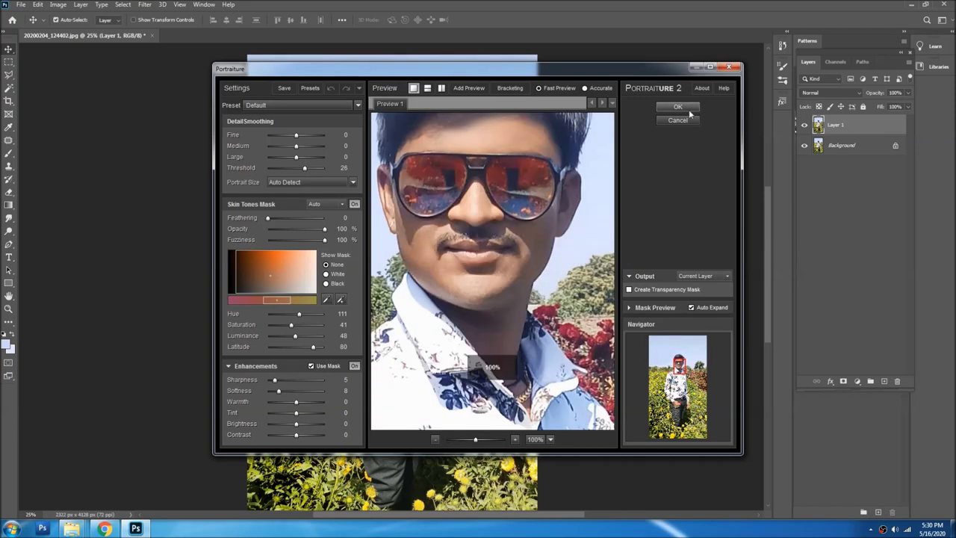
{"action": "left_click", "coordinate": [677, 107]}
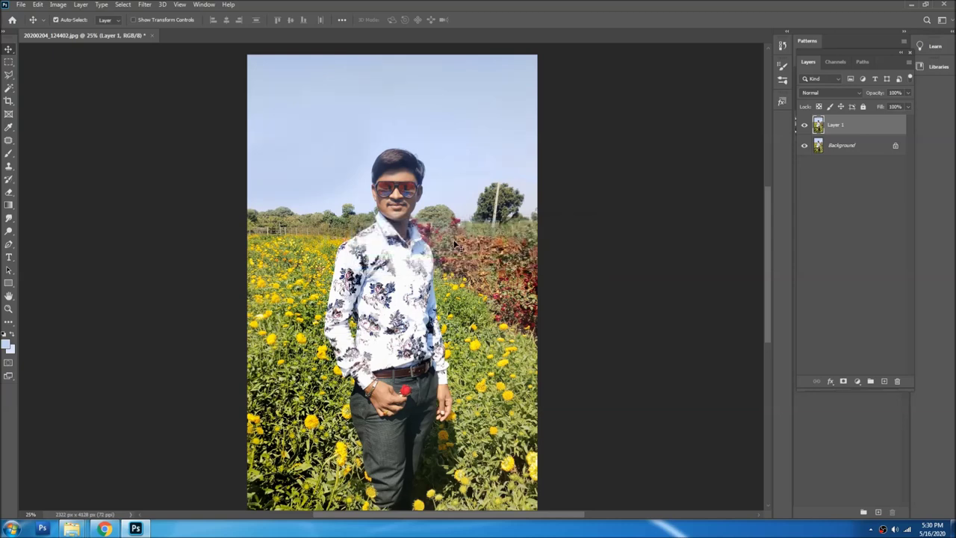
- Inspect the smoothed result zoomed in, then delete Layer 1
{"action": "scroll", "coordinate": [441, 228], "scroll_direction": "up", "scroll_amount": 2}
{"action": "scroll", "coordinate": [432, 213], "scroll_direction": "up", "scroll_amount": 1}
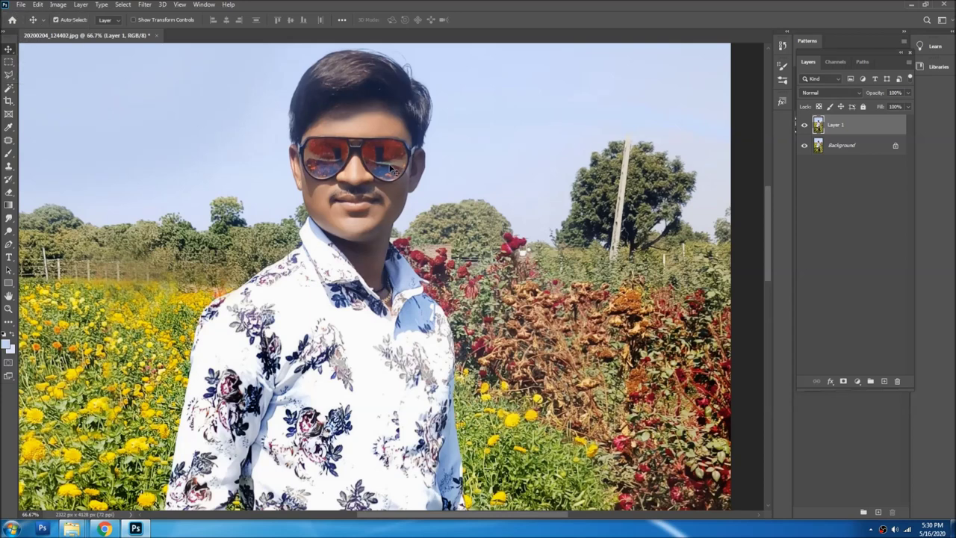
{"action": "scroll", "coordinate": [394, 171], "scroll_direction": "up", "scroll_amount": 1}
{"action": "key", "text": "p"}
{"action": "key", "text": "e"}
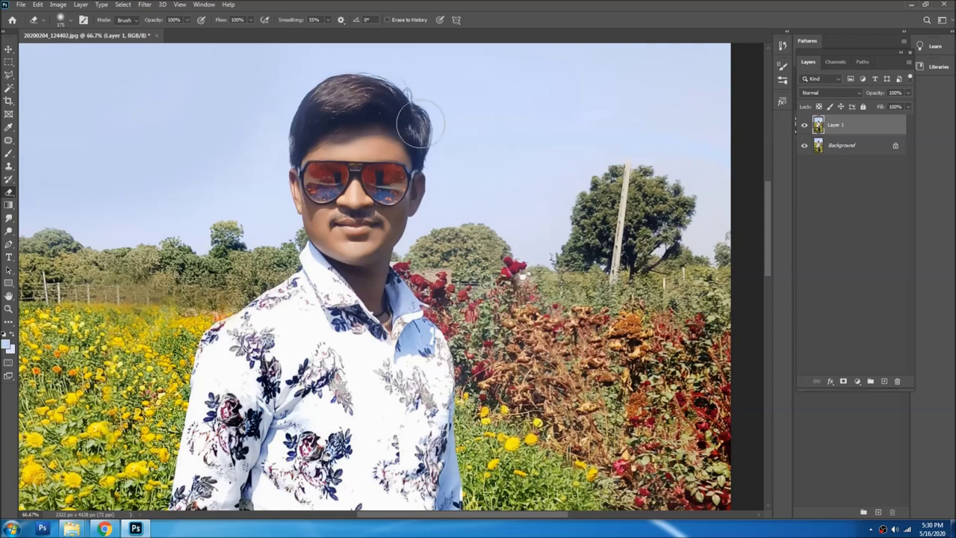
{"action": "key", "text": "v"}
{"action": "scroll", "coordinate": [506, 222], "scroll_direction": "down", "scroll_amount": 4}
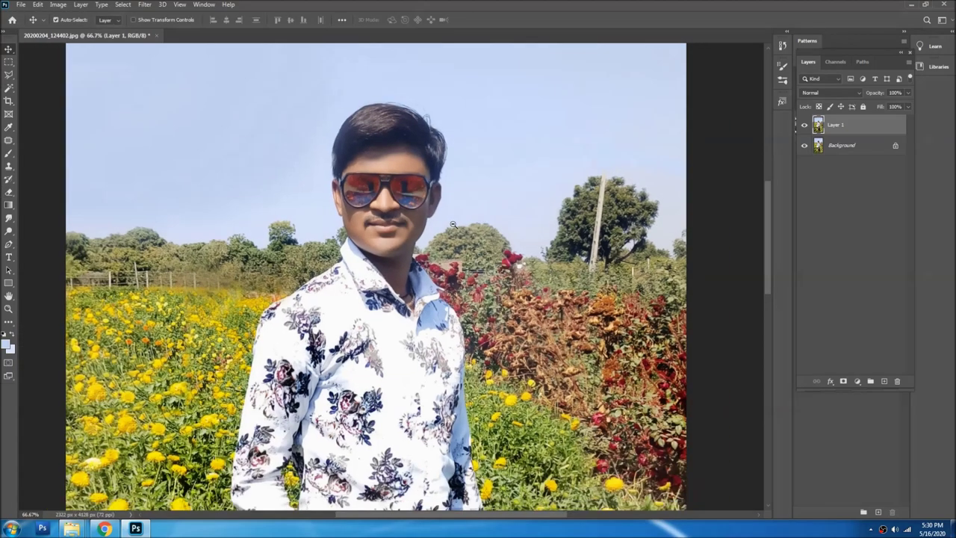
{"action": "key", "text": "Delete"}
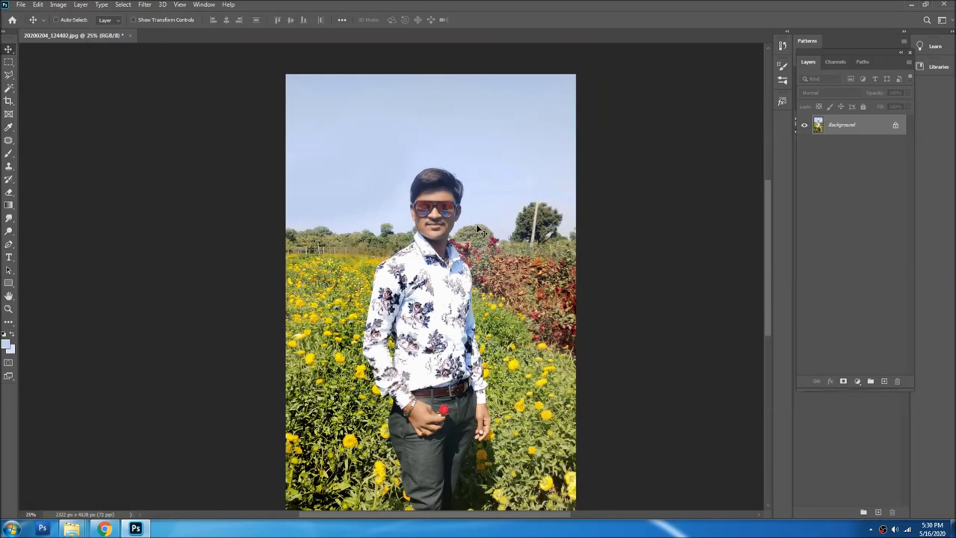
- Select the sky with the Magic Wand and feather it by 2 px
{"action": "key", "text": "w"}
{"action": "left_click", "coordinate": [500, 132]}
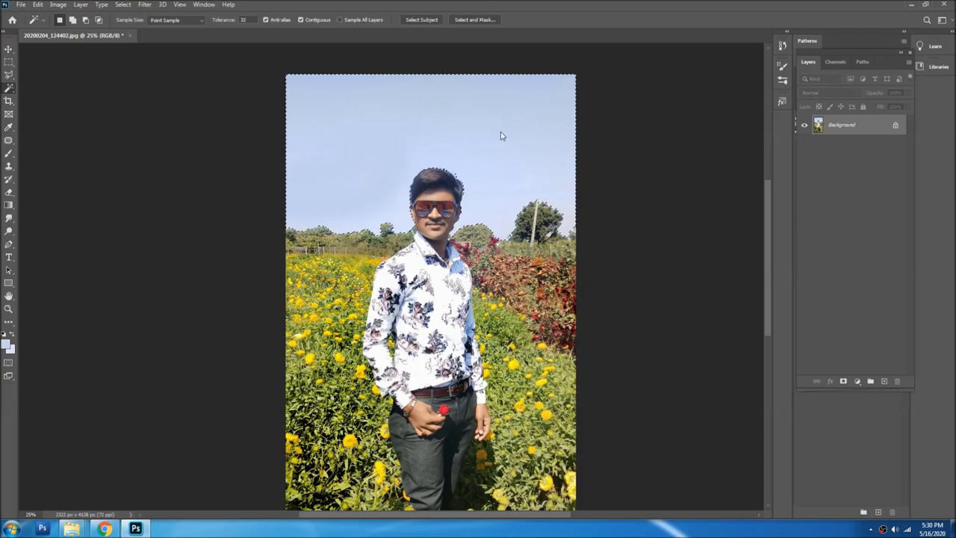
{"action": "scroll", "coordinate": [492, 161], "scroll_direction": "up", "scroll_amount": 1}
{"action": "scroll", "coordinate": [491, 160], "scroll_direction": "up", "scroll_amount": 1}
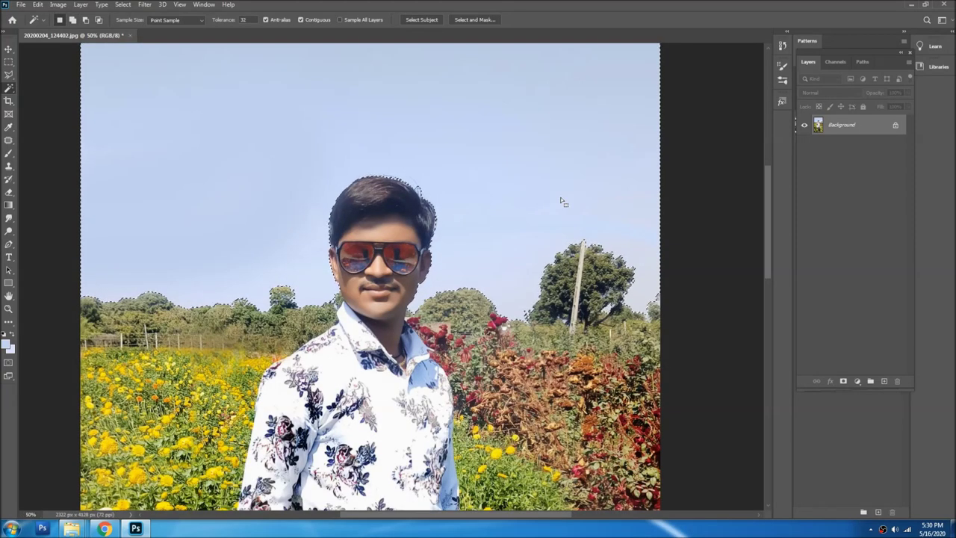
{"action": "right_click", "coordinate": [520, 159]}
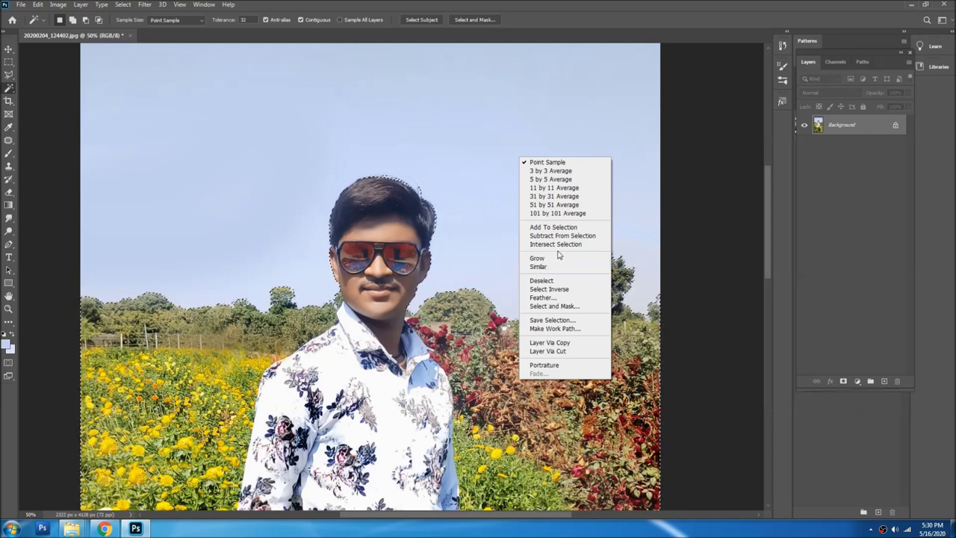
{"action": "left_click", "coordinate": [548, 297]}
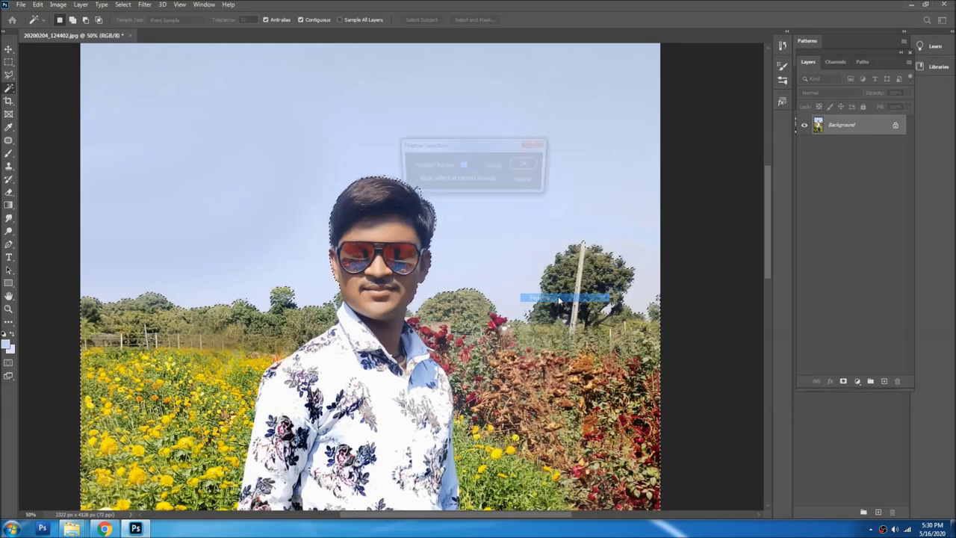
{"action": "type", "text": "2"}
{"action": "key", "text": "Return"}
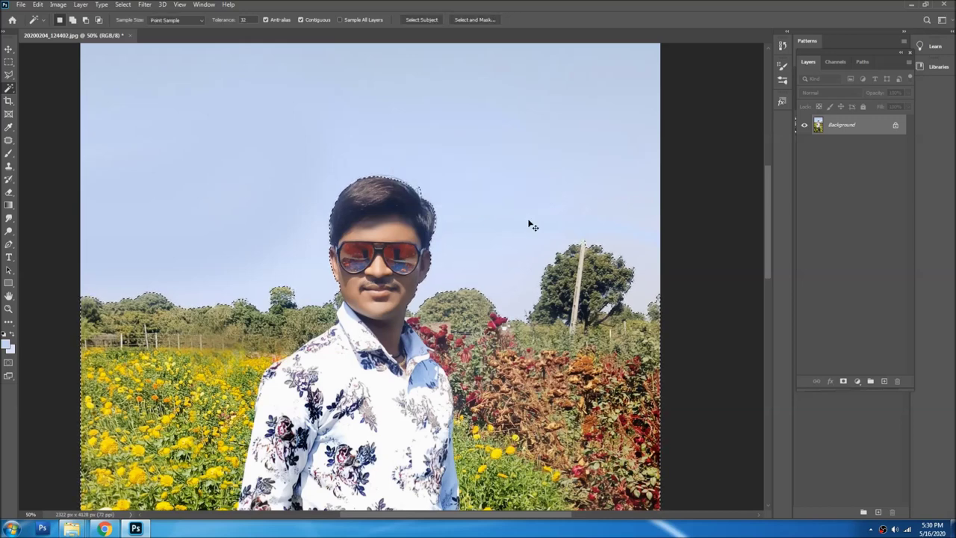
- Copy the feathered sky to Layer 1 and hide the Background to check it
{"action": "key", "text": "ctrl+j"}
{"action": "key", "text": "v"}
{"action": "left_click", "coordinate": [804, 146]}
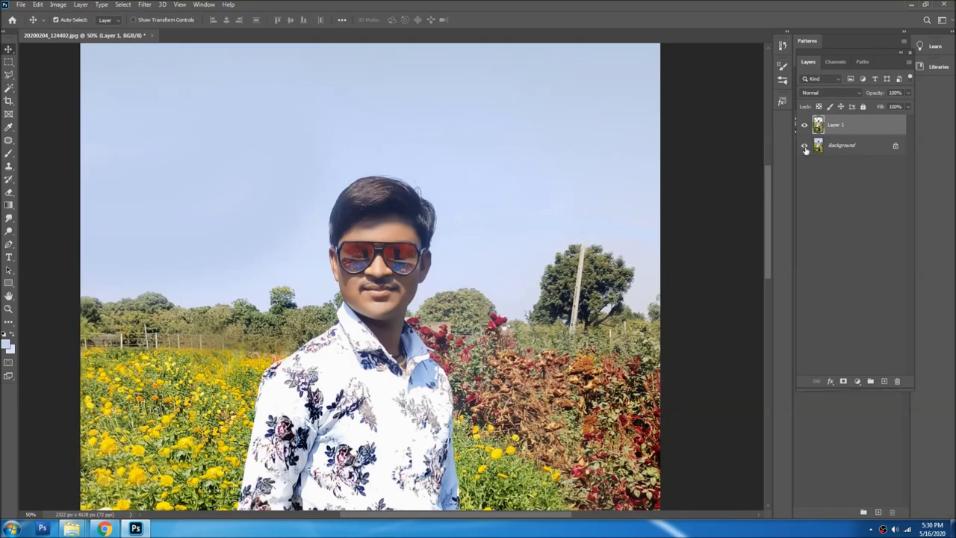
{"action": "left_click", "coordinate": [282, 470]}
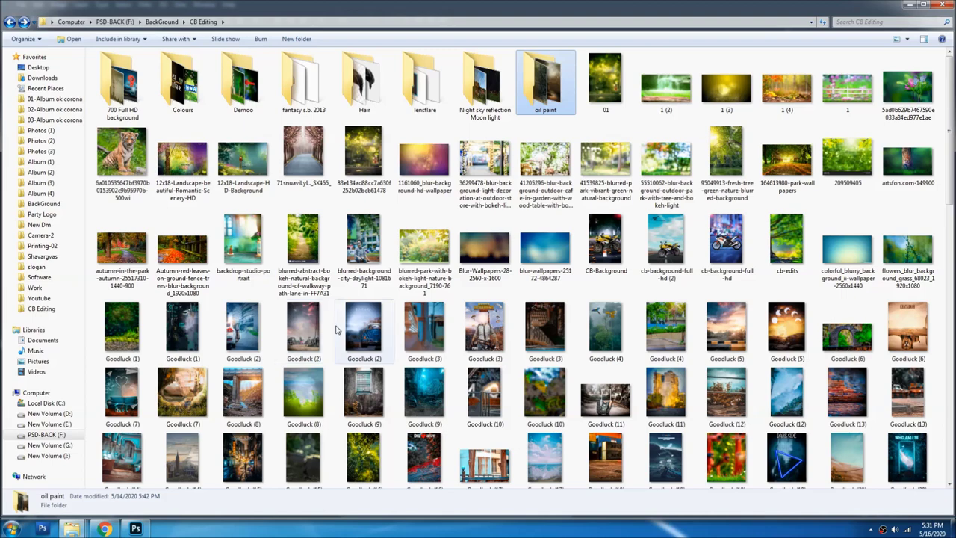
- Browse the Goodluck background thumbnails, then go back to the Youtube folder
{"action": "scroll", "coordinate": [493, 361], "scroll_direction": "down", "scroll_amount": 3}
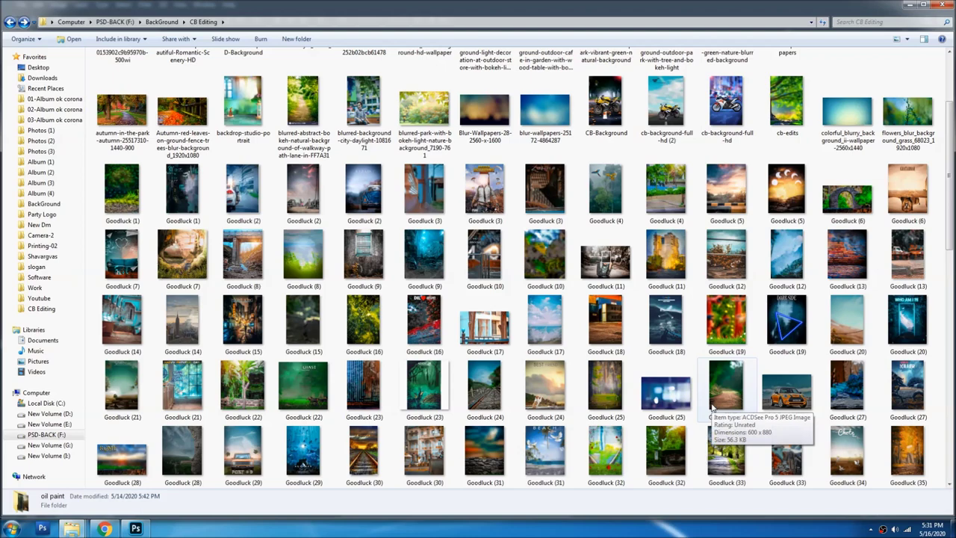
{"action": "scroll", "coordinate": [713, 407], "scroll_direction": "down", "scroll_amount": 6}
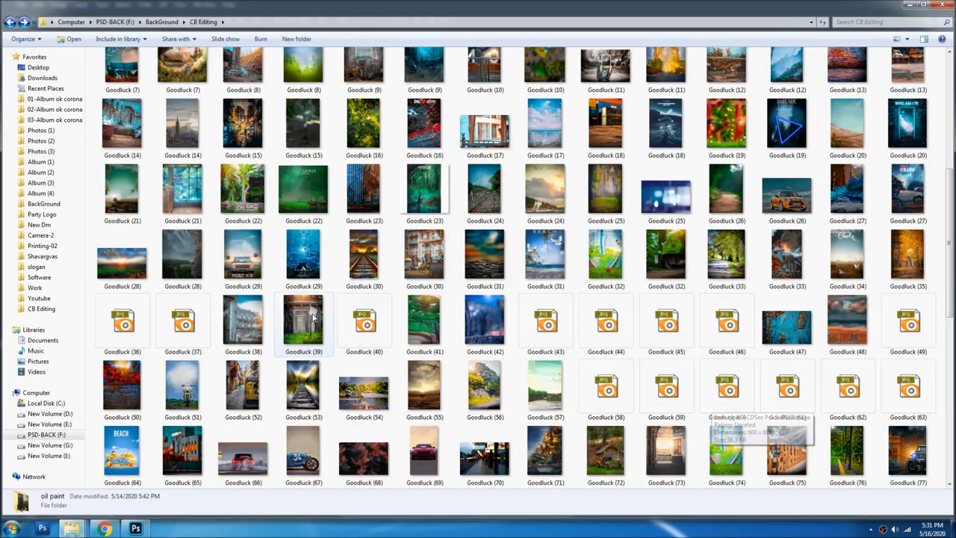
{"action": "left_click", "coordinate": [246, 272]}
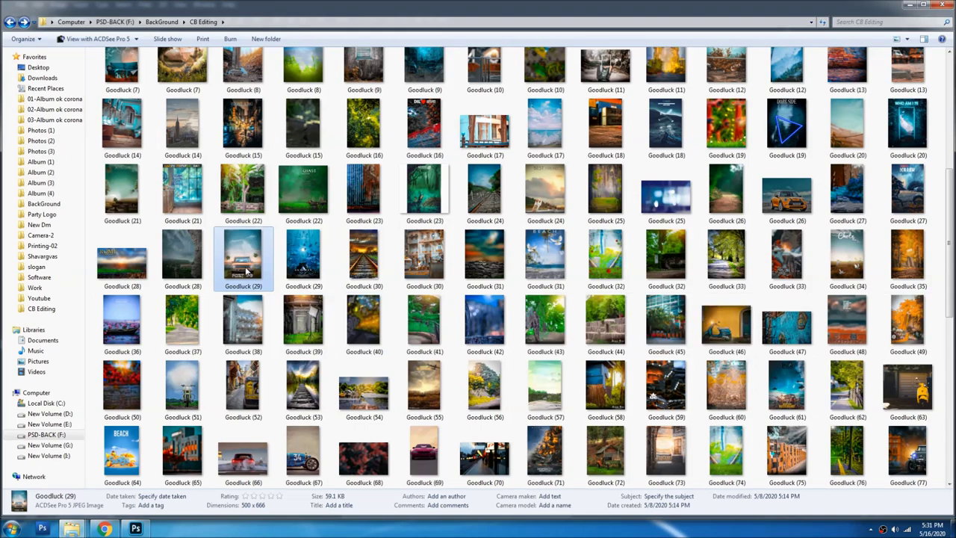
{"action": "scroll", "coordinate": [247, 267], "scroll_direction": "down", "scroll_amount": 10}
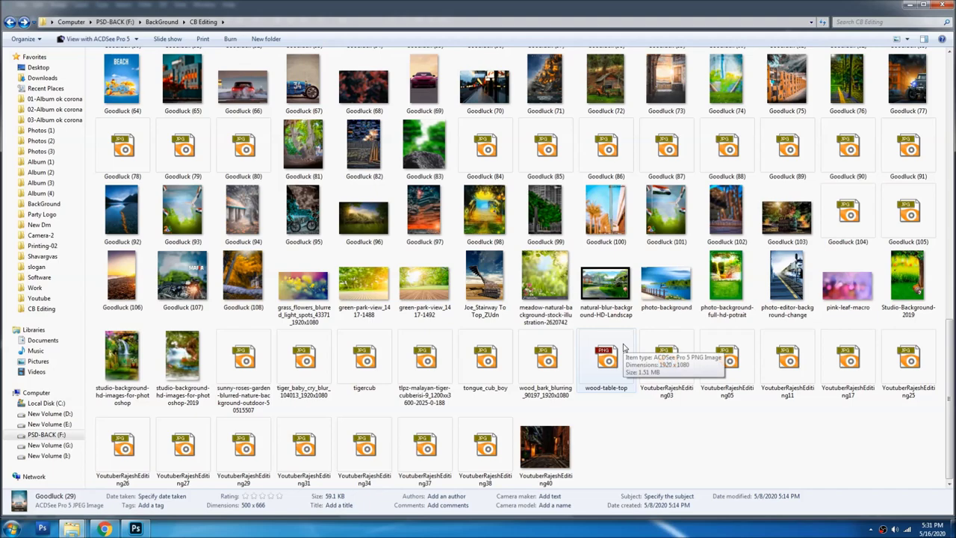
{"action": "scroll", "coordinate": [624, 348], "scroll_direction": "up", "scroll_amount": 10}
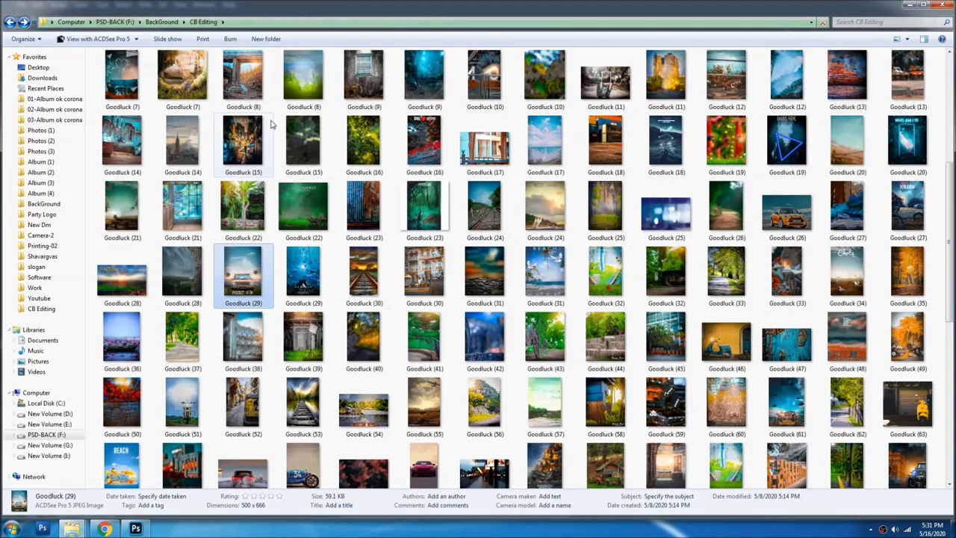
{"action": "left_click", "coordinate": [9, 23]}
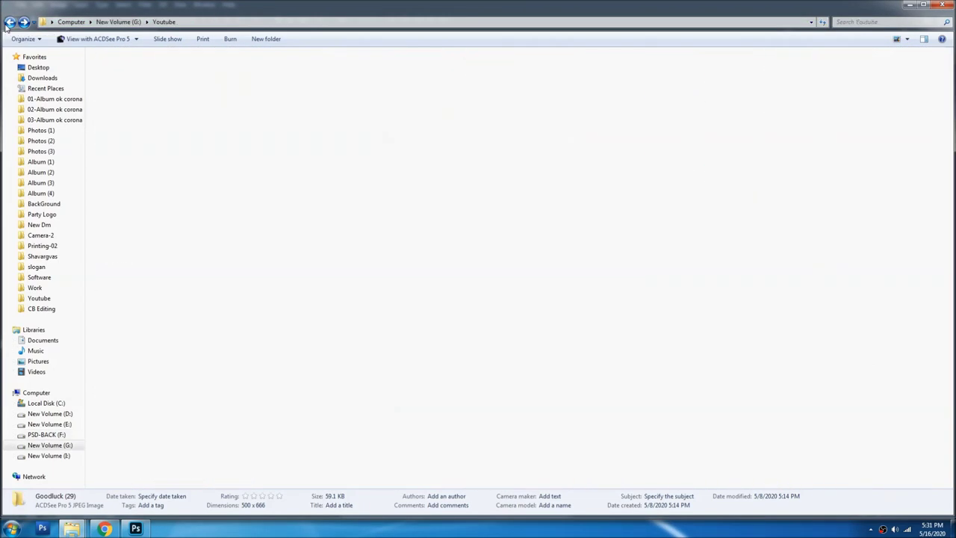
{"action": "left_click", "coordinate": [472, 254]}
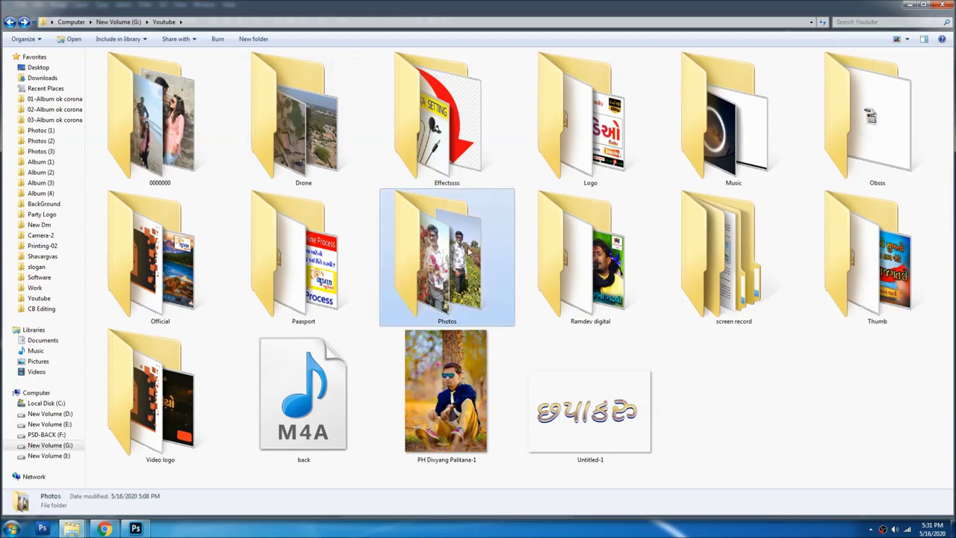
- Open the CB Editing backgrounds folder, peek into its Colours subfolder and return
{"action": "left_click", "coordinate": [42, 308]}
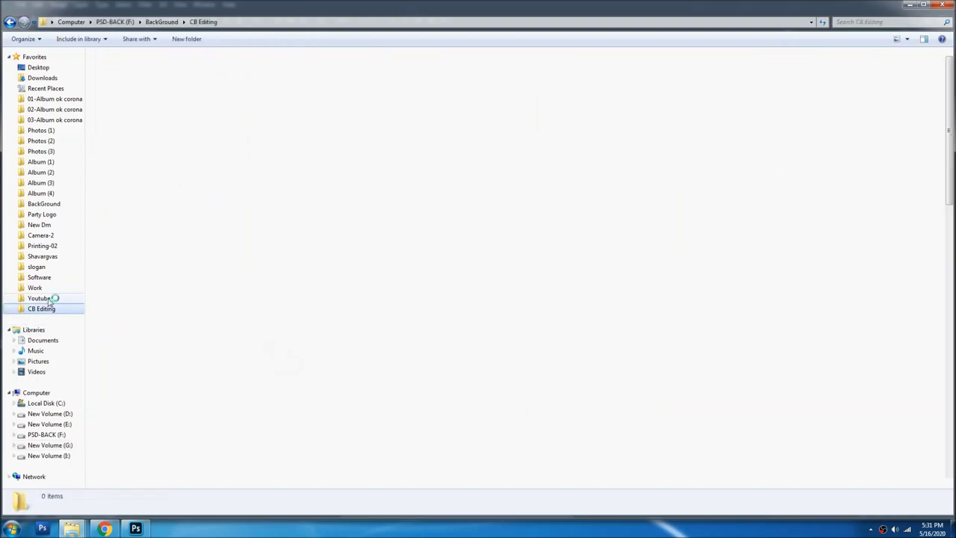
{"action": "left_click", "coordinate": [42, 309]}
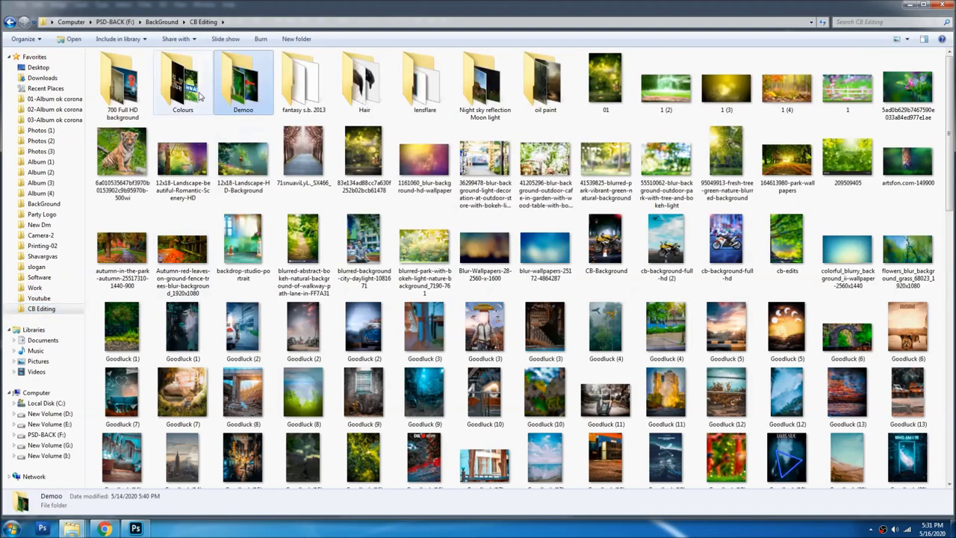
{"action": "double_click", "coordinate": [183, 82]}
{"action": "scroll", "coordinate": [443, 150], "scroll_direction": "down", "scroll_amount": 10}
{"action": "key", "text": "BackSpace"}
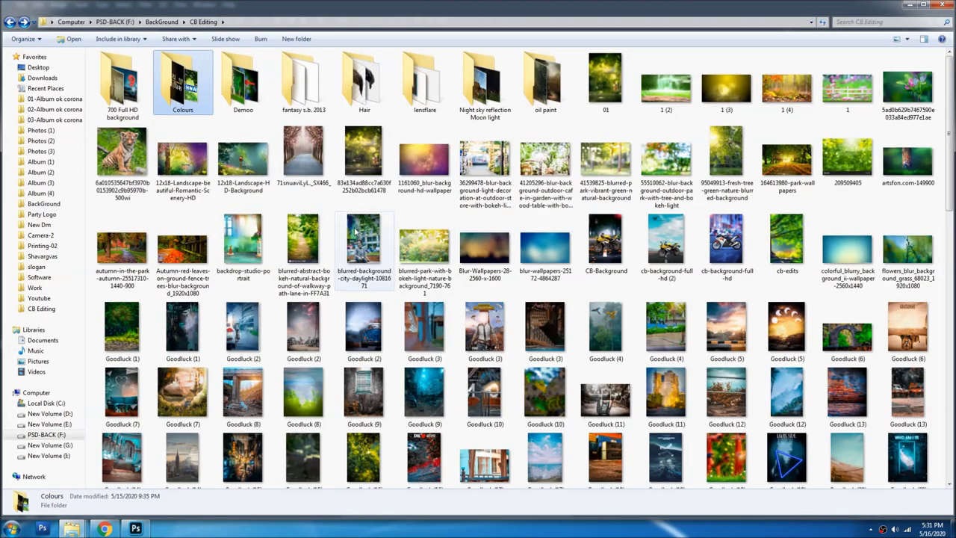
{"action": "left_click", "coordinate": [245, 254]}
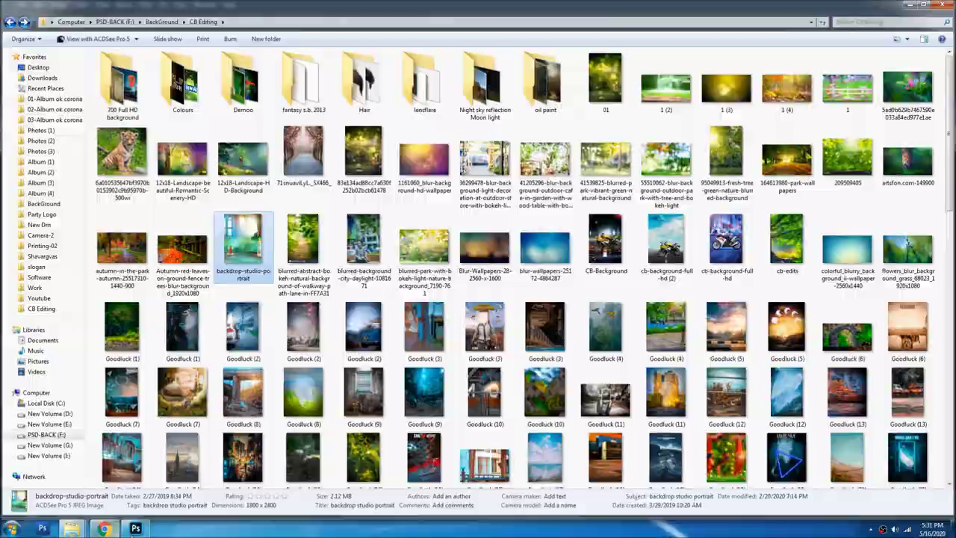
{"action": "left_click", "coordinate": [135, 528]}
{"action": "left_click", "coordinate": [135, 527]}
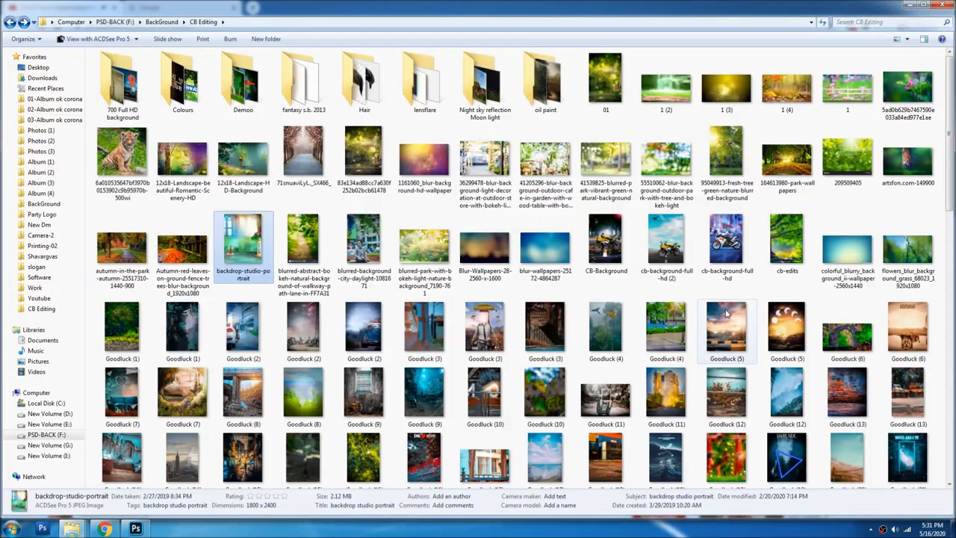
- Scroll the backgrounds and drag the Goodluck (57) sky image toward Photoshop
{"action": "scroll", "coordinate": [336, 238], "scroll_direction": "down", "scroll_amount": 10}
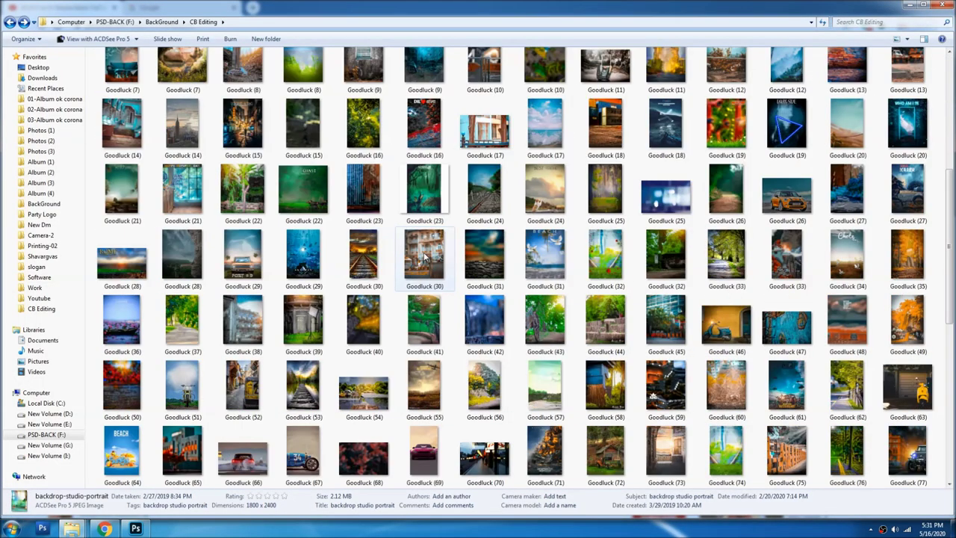
{"action": "scroll", "coordinate": [251, 214], "scroll_direction": "up", "scroll_amount": 5}
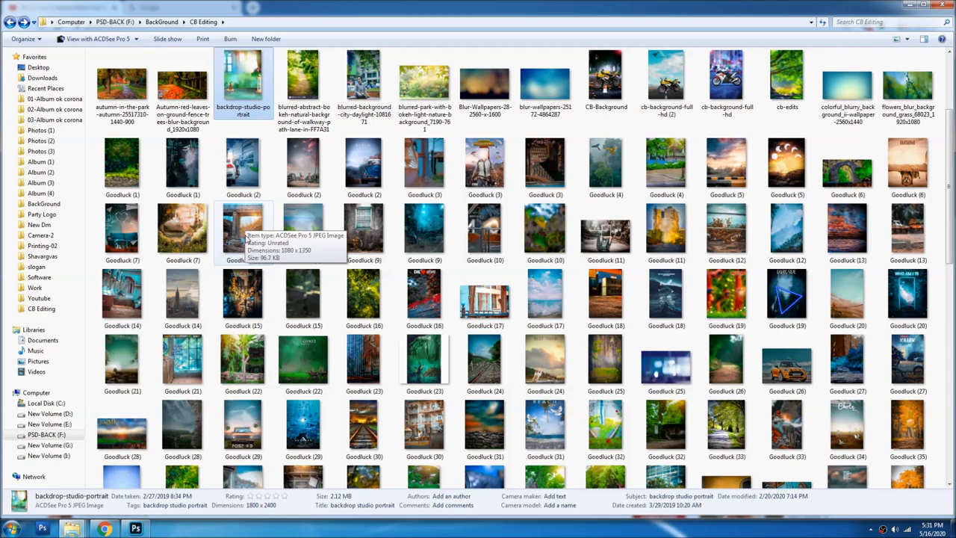
{"action": "left_click", "coordinate": [246, 237]}
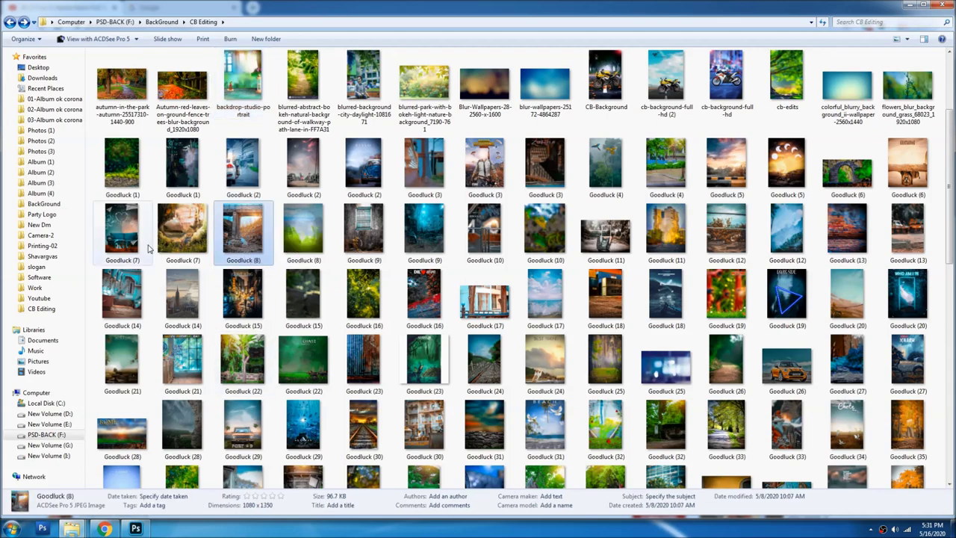
{"action": "scroll", "coordinate": [149, 239], "scroll_direction": "up", "scroll_amount": 3}
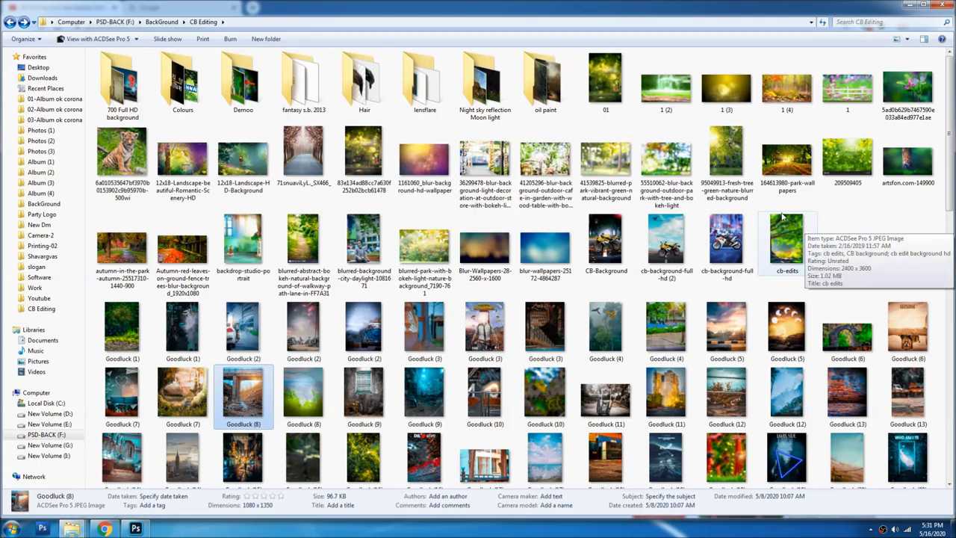
{"action": "scroll", "coordinate": [781, 217], "scroll_direction": "down", "scroll_amount": 6}
{"action": "scroll", "coordinate": [754, 240], "scroll_direction": "up", "scroll_amount": 3}
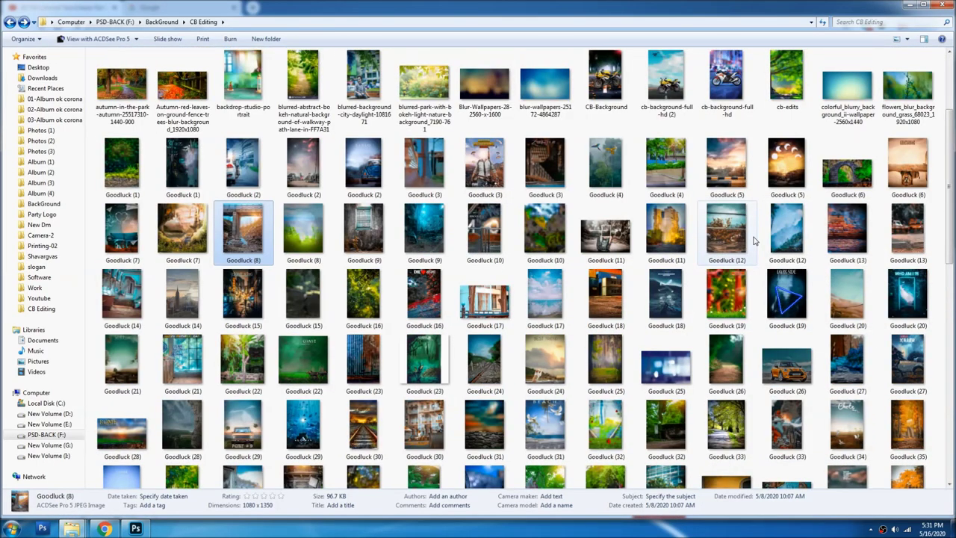
{"action": "scroll", "coordinate": [785, 312], "scroll_direction": "down", "scroll_amount": 7}
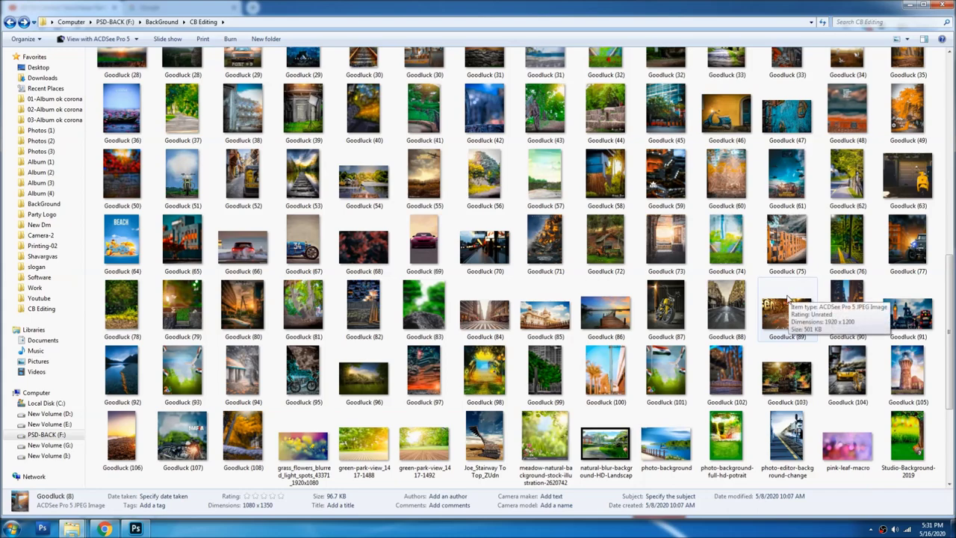
{"action": "mouse_move", "coordinate": [545, 175]}
{"action": "left_mouse_down"}
{"action": "mouse_move", "coordinate": [457, 317]}
{"action": "mouse_move", "coordinate": [398, 4]}
{"action": "left_mouse_up"}
- Drop the sky image into the portrait as Layer 2 and move it below Layer 1
{"action": "key", "text": "alt+Tab"}
{"action": "left_click_drag", "start_coordinate": [589, 6], "coordinate": [469, 144]}
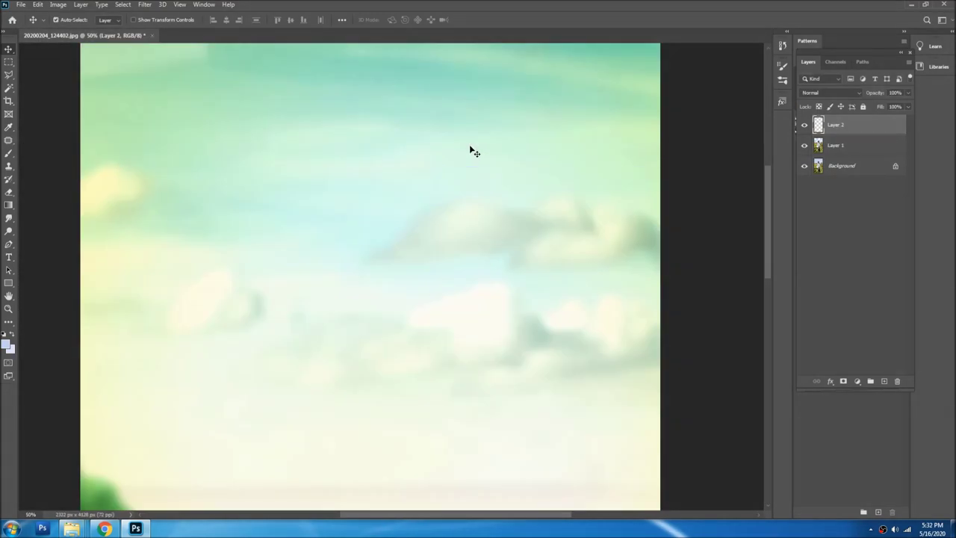
{"action": "key", "text": "ctrl"}
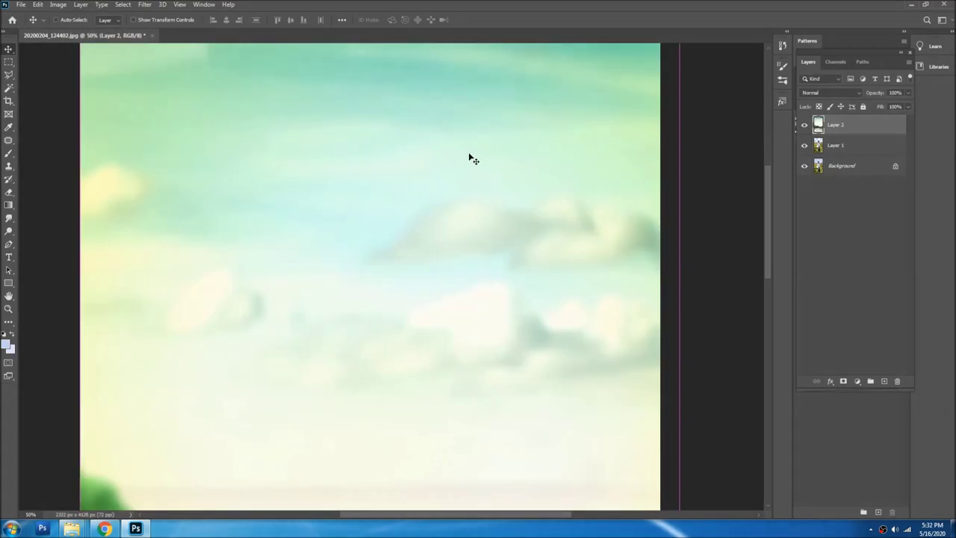
{"action": "key", "text": "ctrl+bracketleft"}
- Scale the sky layer up to cover the whole canvas and fit the image in view
{"action": "scroll", "coordinate": [461, 159], "scroll_direction": "down", "scroll_amount": 2, "text": "alt"}
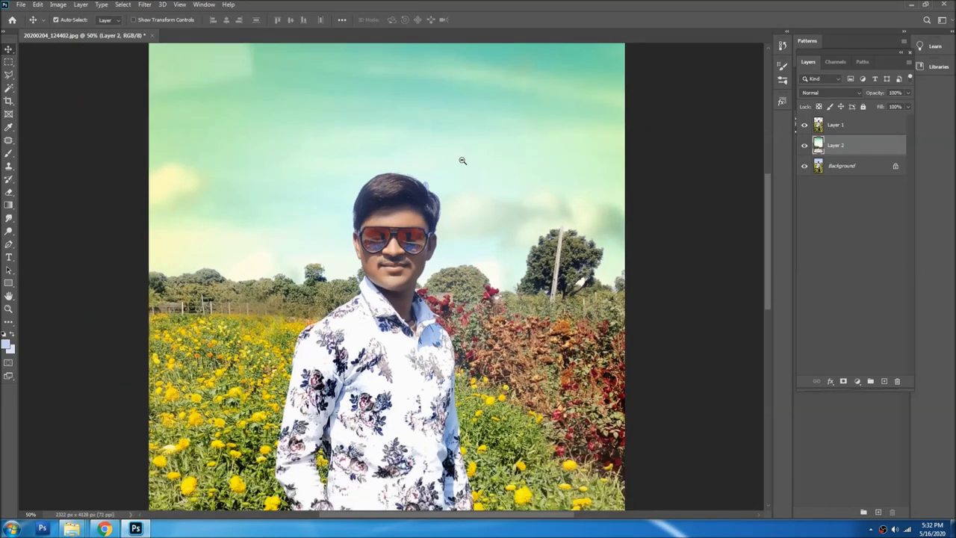
{"action": "key", "text": "ctrl+t"}
{"action": "scroll", "coordinate": [462, 170], "scroll_direction": "down", "scroll_amount": 1, "text": "alt"}
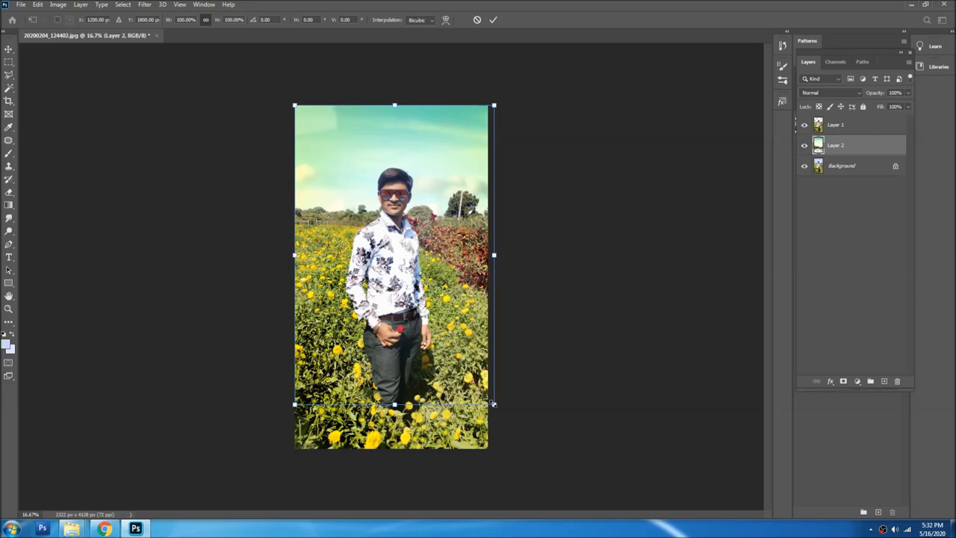
{"action": "left_click_drag", "start_coordinate": [493, 403], "coordinate": [507, 417]}
{"action": "key", "text": "Return"}
{"action": "key", "text": "ctrl+0"}
{"action": "key", "text": "u"}
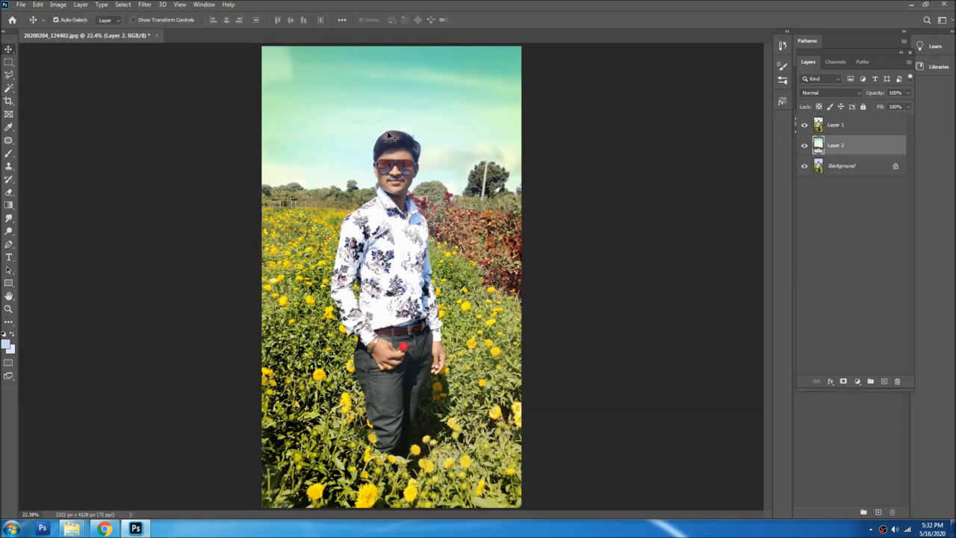
- Recolour the sky with Hue/Saturation: saturation 57, hue shifted warm, lightness 0
{"action": "key", "text": "ctrl+u"}
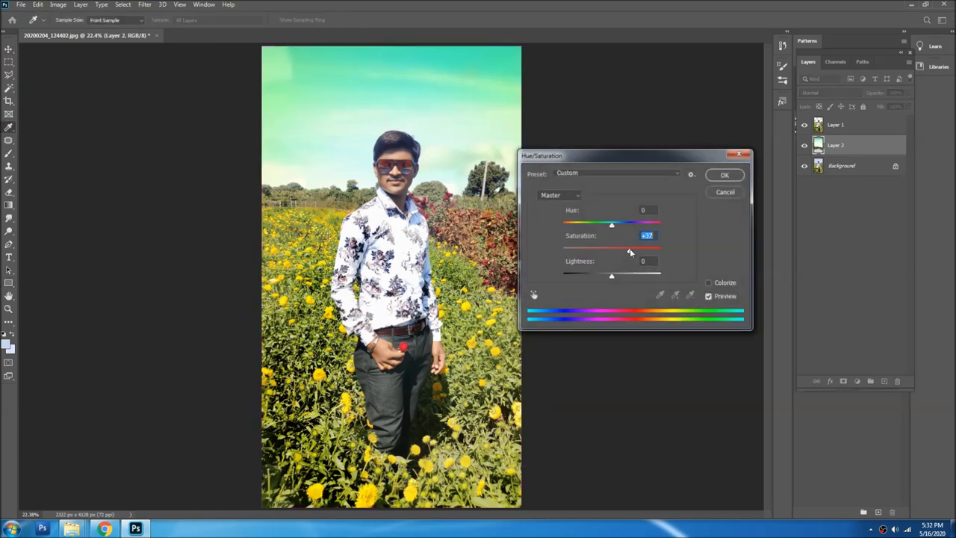
{"action": "type", "text": "57"}
{"action": "mouse_move", "coordinate": [612, 224]}
{"action": "left_mouse_down"}
{"action": "mouse_move", "coordinate": [570, 225]}
{"action": "mouse_move", "coordinate": [576, 238]}
{"action": "left_mouse_up"}
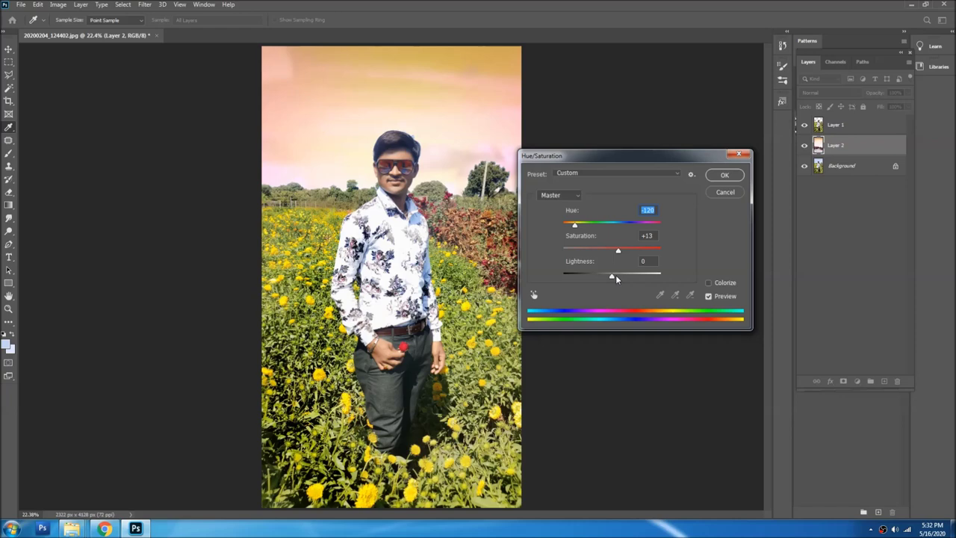
{"action": "left_click_drag", "start_coordinate": [610, 277], "coordinate": [627, 274]}
{"action": "type", "text": "0"}
{"action": "left_click", "coordinate": [724, 176]}
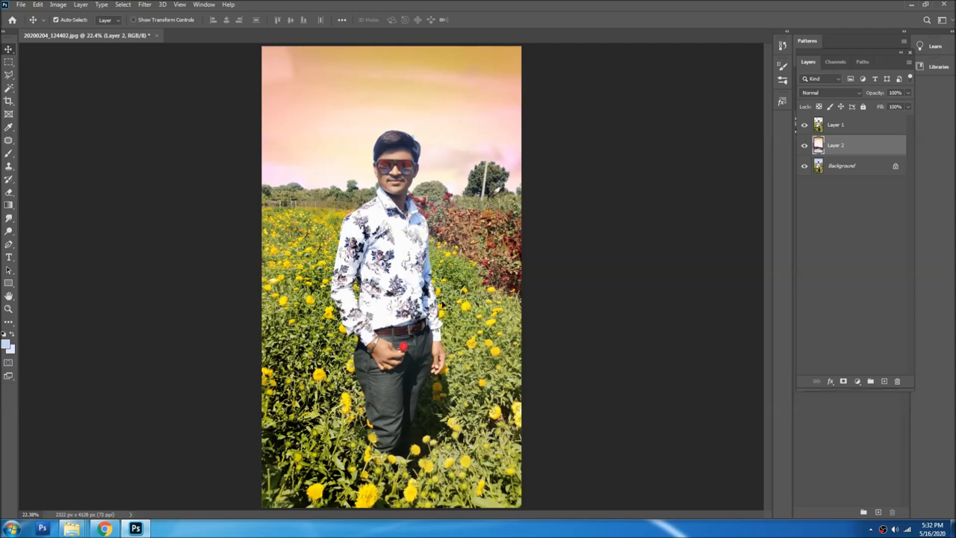
{"action": "left_click", "coordinate": [421, 222]}
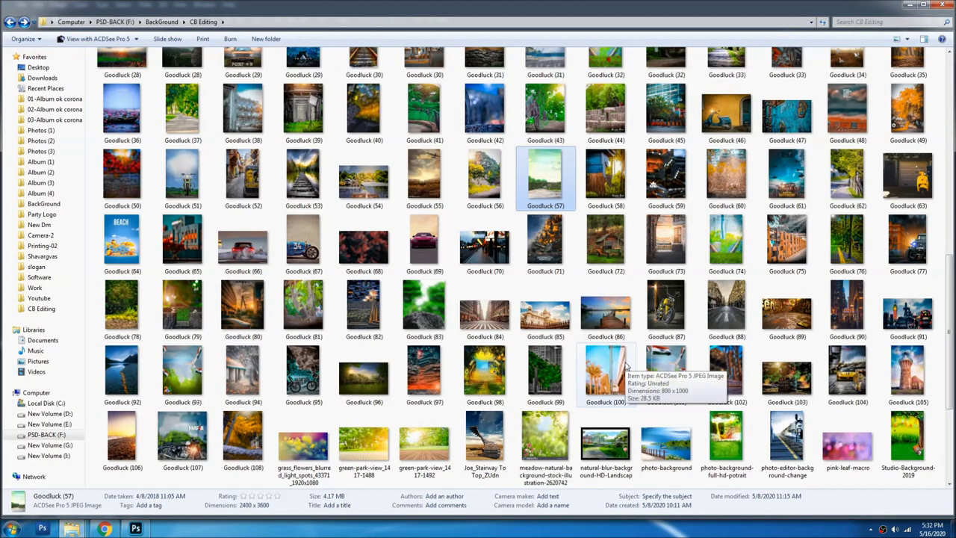
- Navigate to PSD-BACK BackGround > Oil Paints and drag a blue-sky image into Photoshop
{"action": "scroll", "coordinate": [626, 366], "scroll_direction": "down", "scroll_amount": 3}
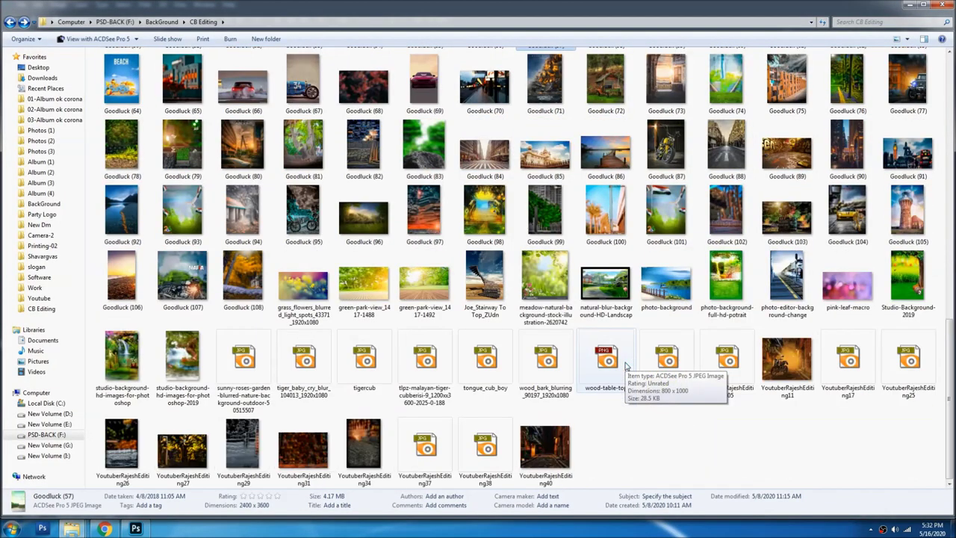
{"action": "left_click", "coordinate": [691, 448]}
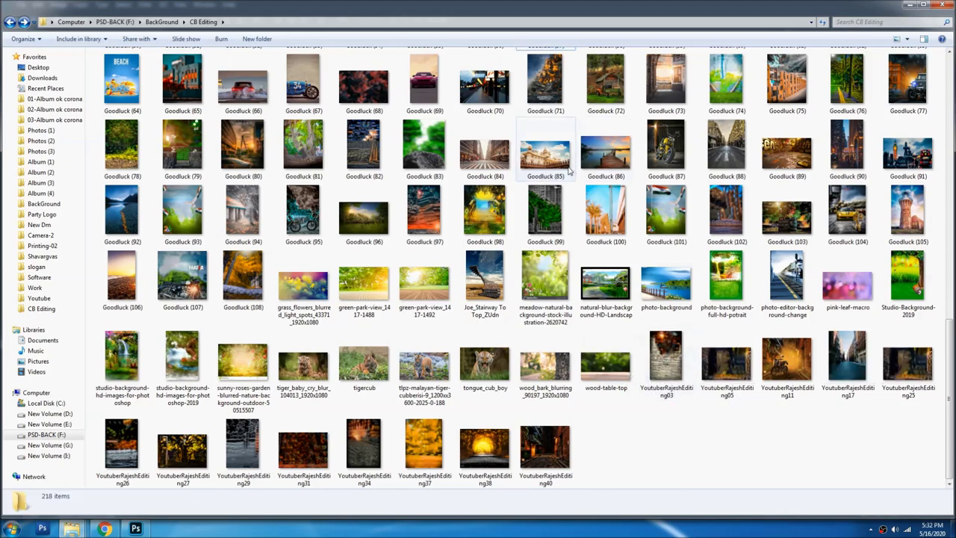
{"action": "left_click", "coordinate": [603, 170]}
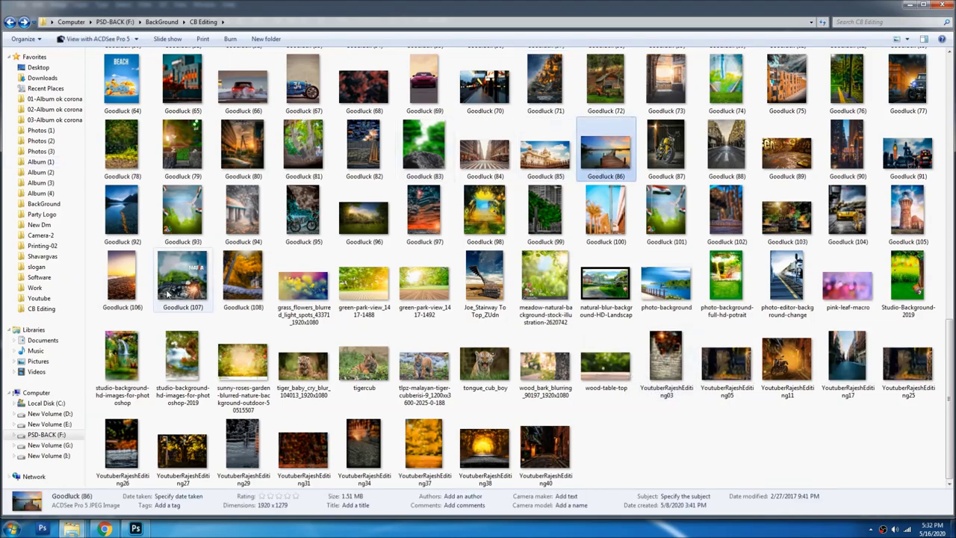
{"action": "left_click", "coordinate": [9, 23]}
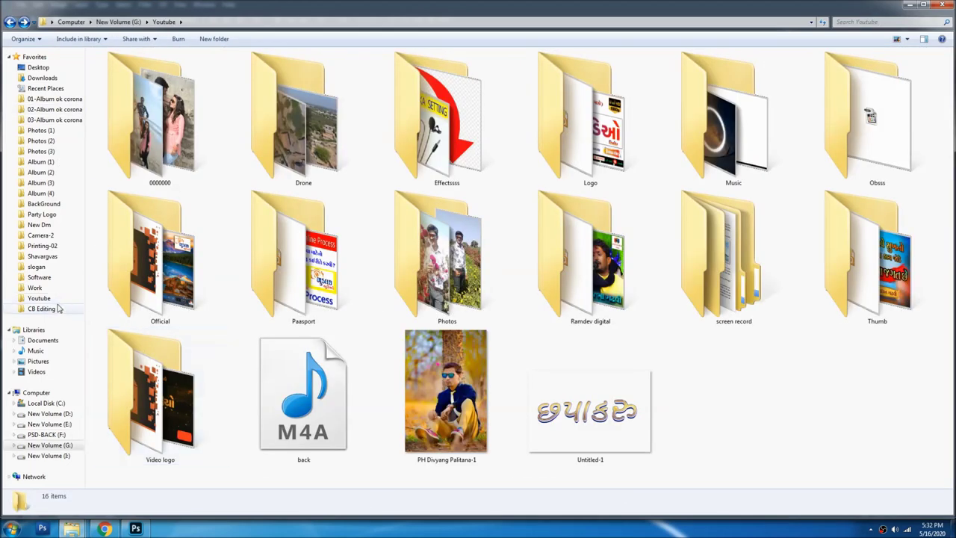
{"action": "left_click", "coordinate": [52, 206]}
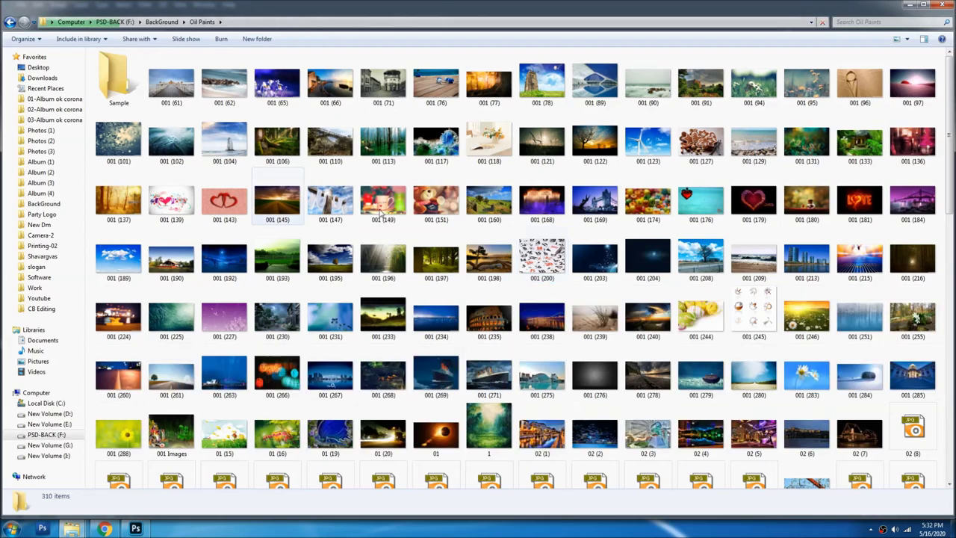
{"action": "mouse_move", "coordinate": [489, 258]}
{"action": "left_mouse_down"}
{"action": "mouse_move", "coordinate": [505, 11]}
{"action": "mouse_move", "coordinate": [446, 138]}
{"action": "left_mouse_up"}
- Place the sky image as Layer 3 and scale it to fill the canvas top
{"action": "key", "text": "Return"}
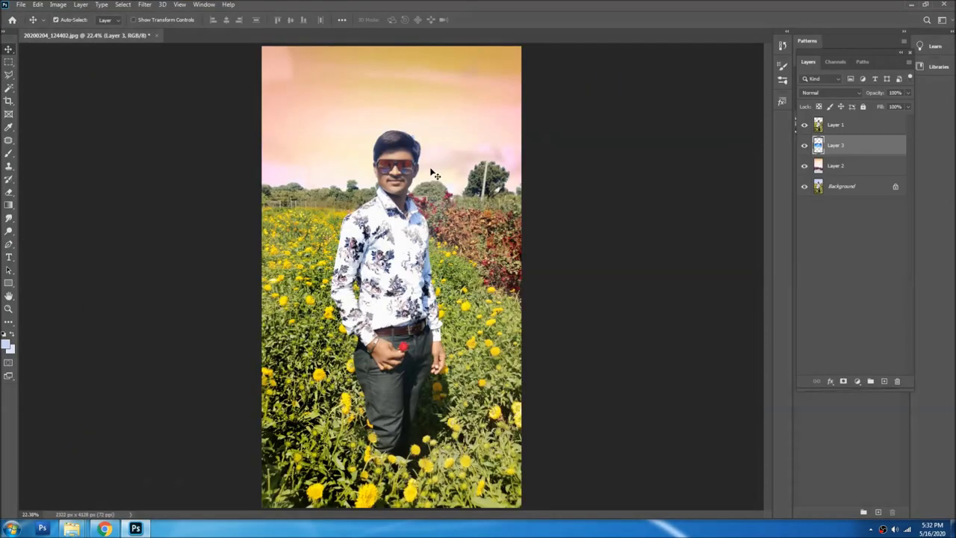
{"action": "key", "text": "ctrl+t"}
{"action": "mouse_move", "coordinate": [480, 192]}
{"action": "left_mouse_down"}
{"action": "mouse_move", "coordinate": [489, 186]}
{"action": "mouse_move", "coordinate": [471, 128]}
{"action": "mouse_move", "coordinate": [423, 114]}
{"action": "left_mouse_up"}
{"action": "key", "text": "Return"}
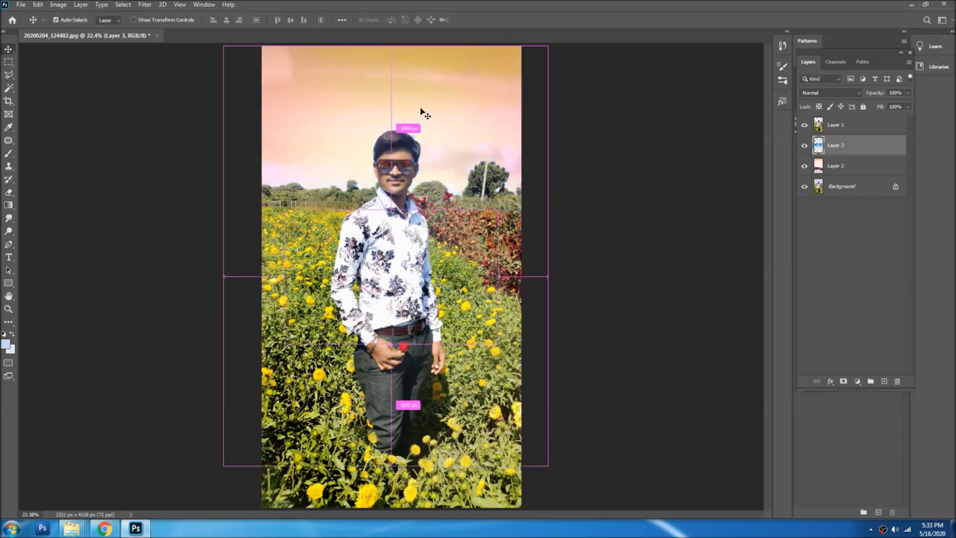
{"action": "left_click_drag", "start_coordinate": [442, 178], "coordinate": [442, 180]}
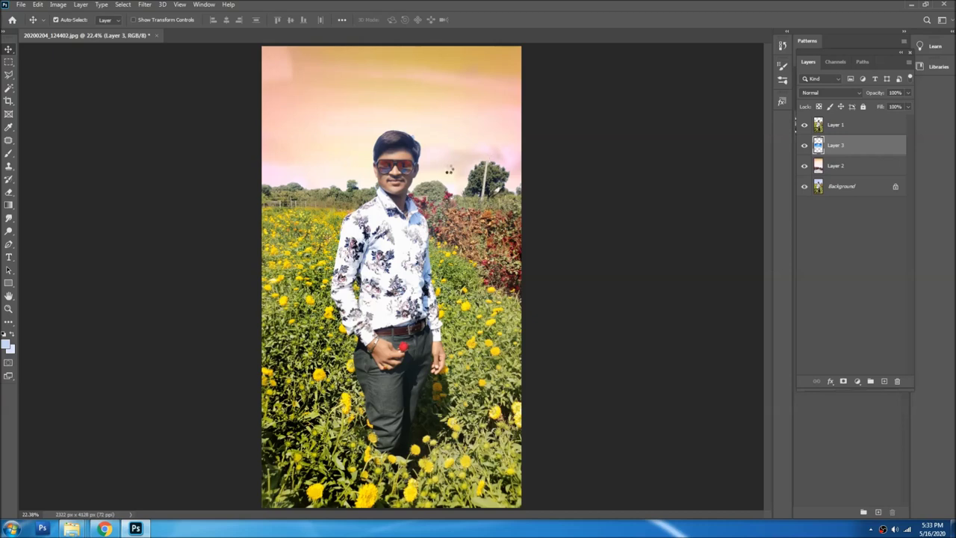
{"action": "key", "text": "ctrl+t"}
{"action": "left_click_drag", "start_coordinate": [419, 217], "coordinate": [397, 71]}
{"action": "left_click_drag", "start_coordinate": [464, 171], "coordinate": [556, 226]}
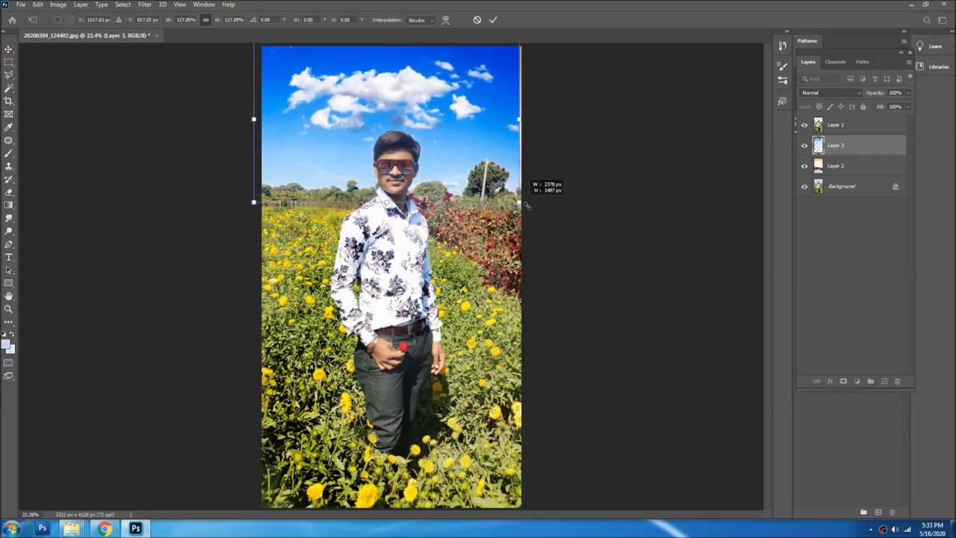
{"action": "left_click_drag", "start_coordinate": [471, 99], "coordinate": [455, 87]}
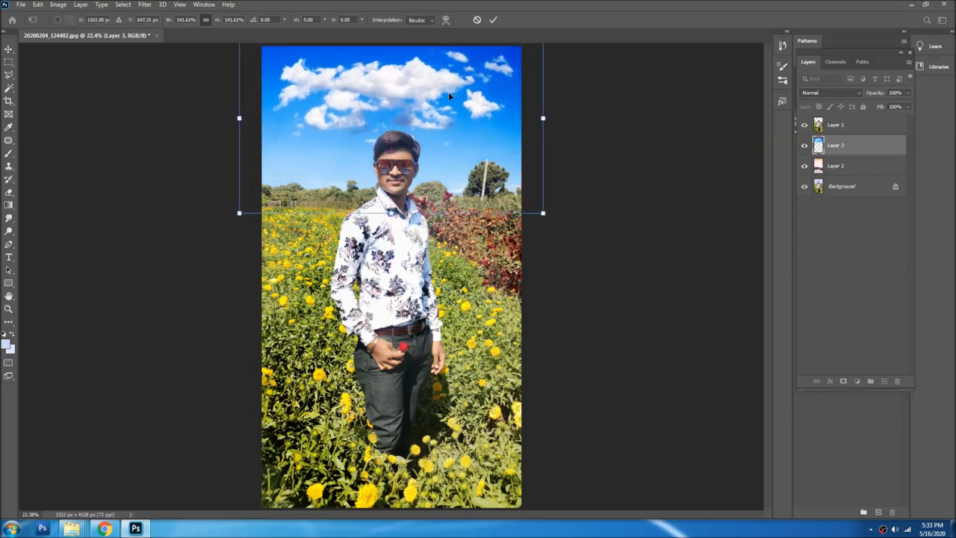
{"action": "key", "text": "Return"}
- Blend the sky in Luminosity mode and delete the old cloud layer
{"action": "key", "text": "t"}
{"action": "key", "text": "alt+shift+y"}
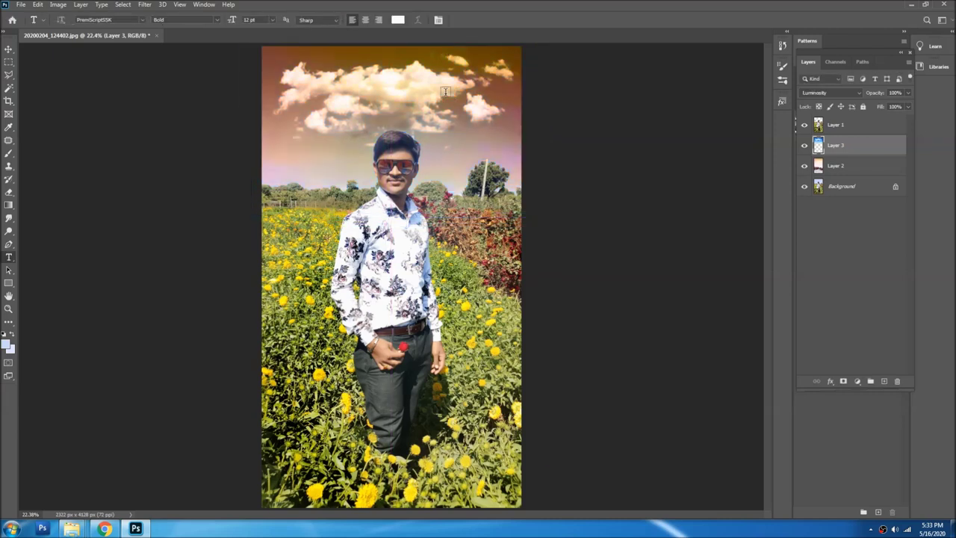
{"action": "key", "text": "v"}
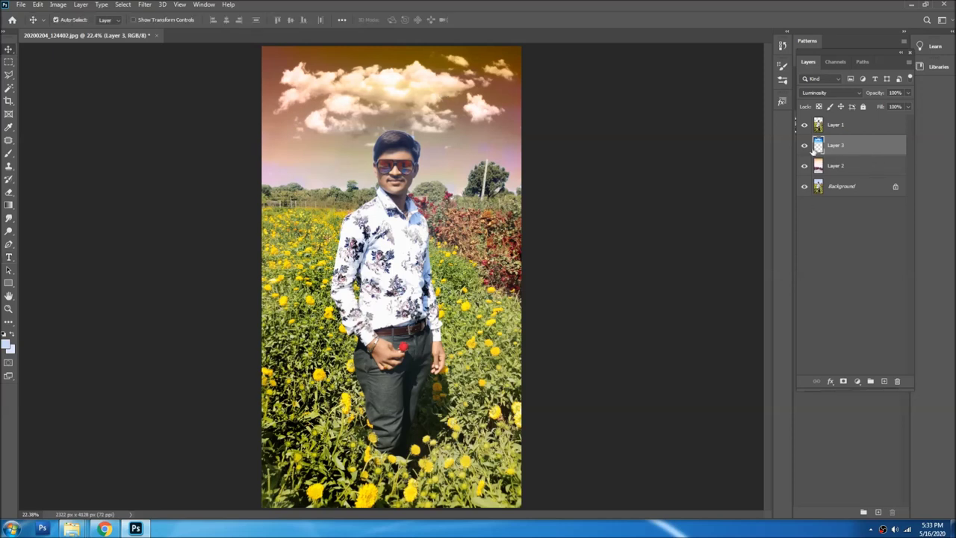
{"action": "left_click", "coordinate": [805, 145]}
{"action": "left_click", "coordinate": [804, 146]}
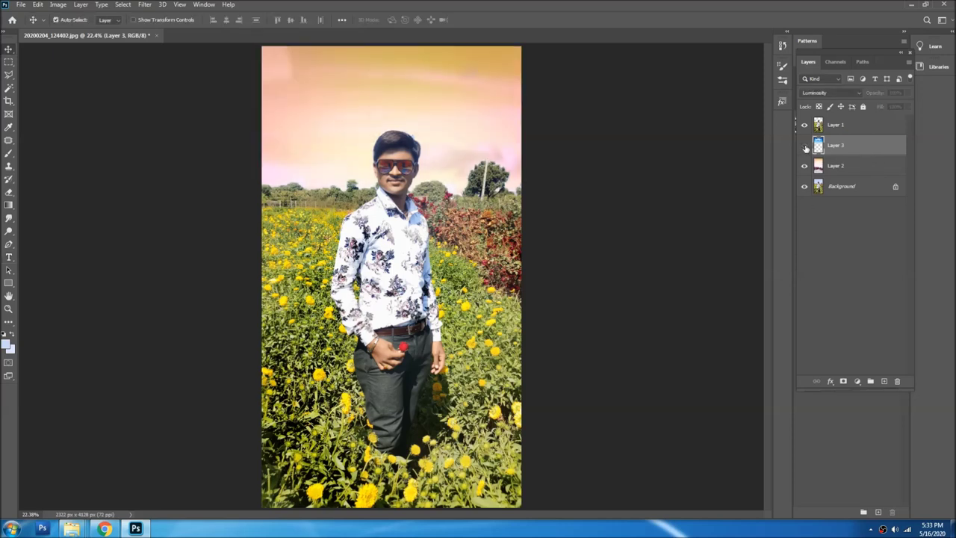
{"action": "key", "text": "Delete"}
{"action": "left_click", "coordinate": [804, 147]}
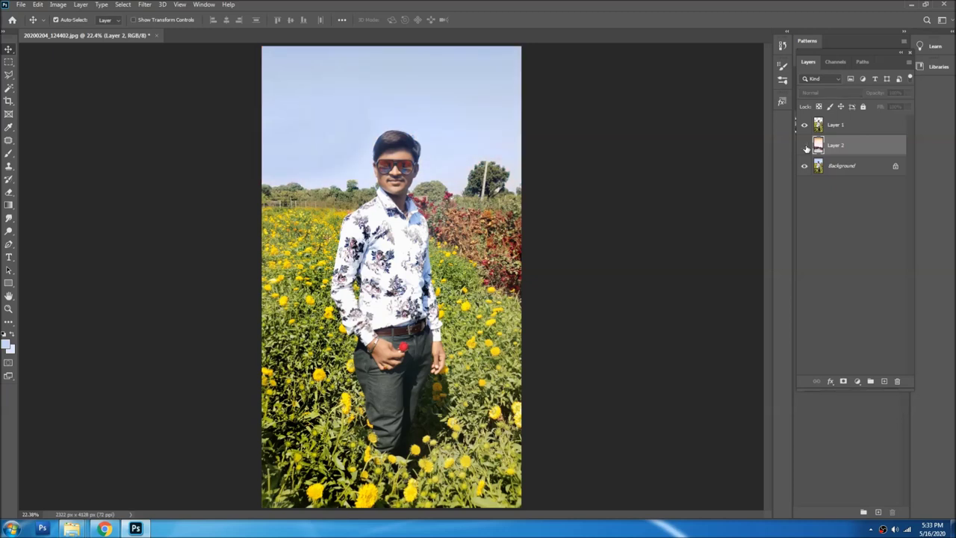
{"action": "left_click", "coordinate": [804, 147]}
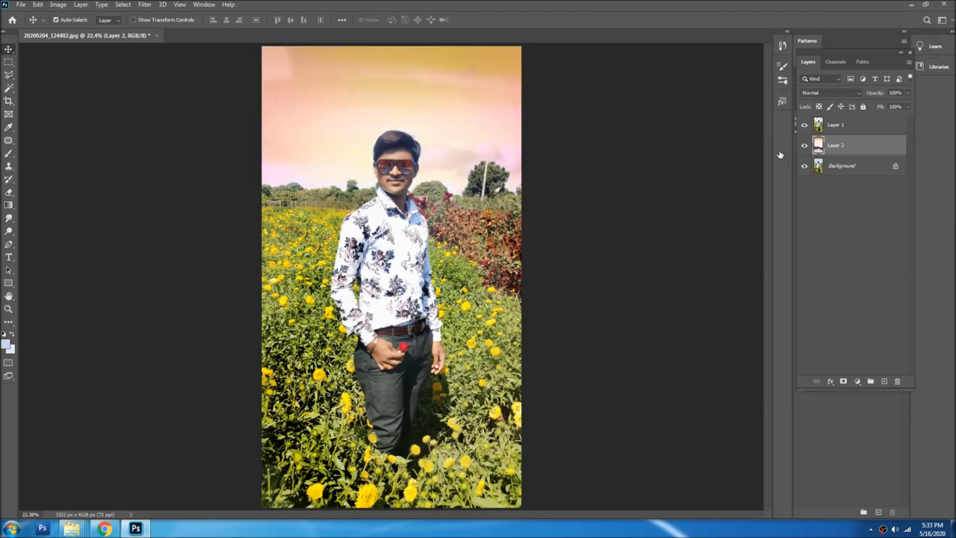
{"action": "key", "text": "ctrl+comma"}
{"action": "key", "text": "ctrl+comma"}
{"action": "key", "text": "ctrl+comma"}
{"action": "key", "text": "ctrl+comma"}
- Paste the blue cloudy sky as a visible Normal layer at 100% opacity, then shift its hue toward orange
{"action": "key", "text": "ctrl+v"}
{"action": "left_click", "coordinate": [805, 144]}
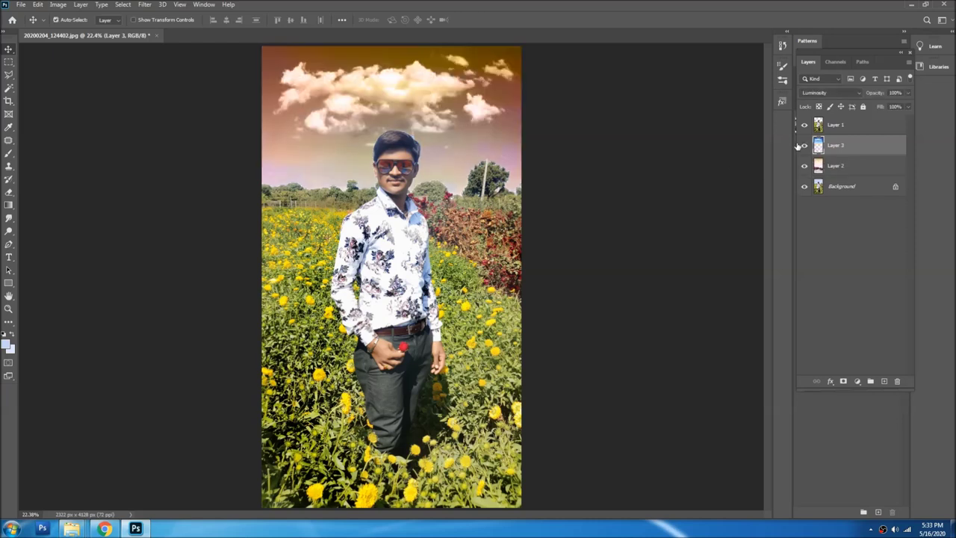
{"action": "key", "text": "shift+alt+n"}
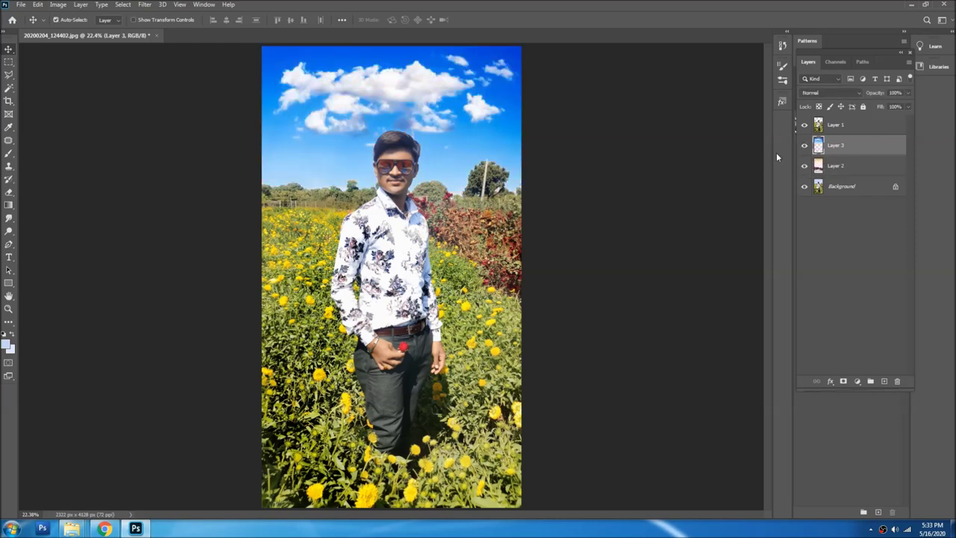
{"action": "key", "text": "5"}
{"action": "key", "text": "8"}
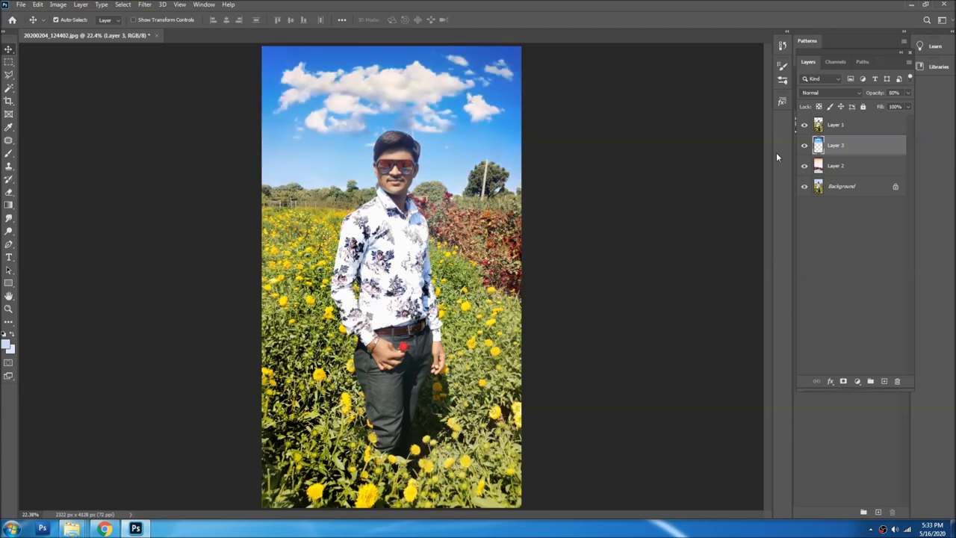
{"action": "key", "text": "5"}
{"action": "key", "text": "2"}
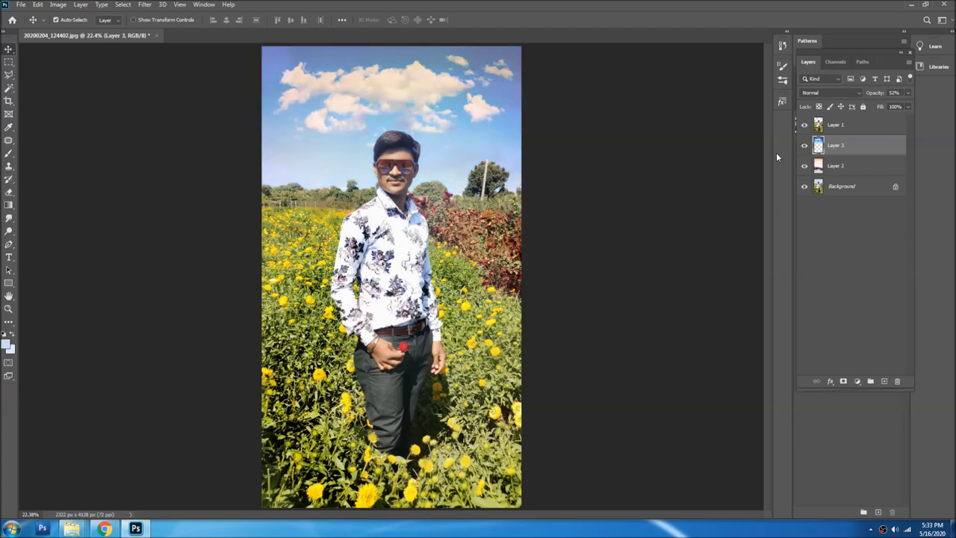
{"action": "key", "text": "0"}
{"action": "key", "text": "0"}
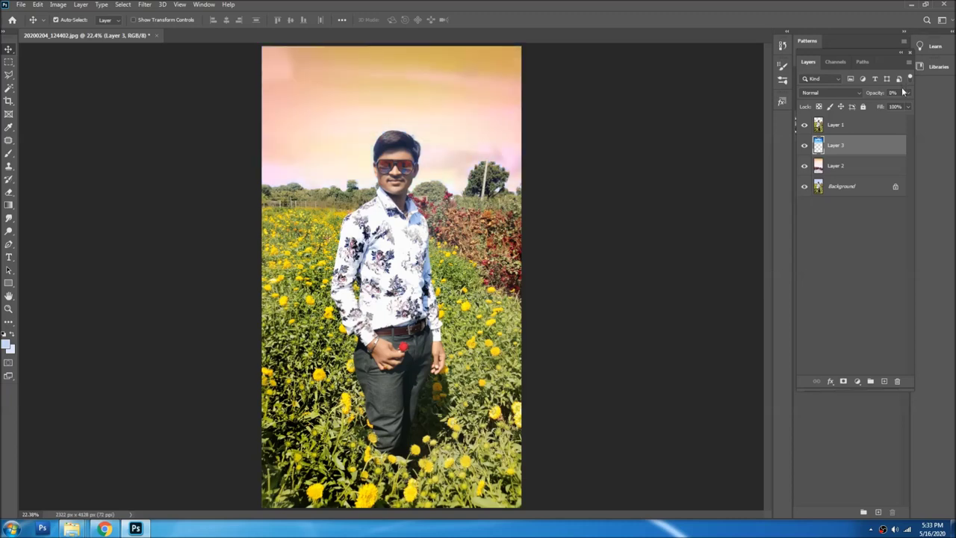
{"action": "left_click_drag", "start_coordinate": [897, 106], "coordinate": [905, 106]}
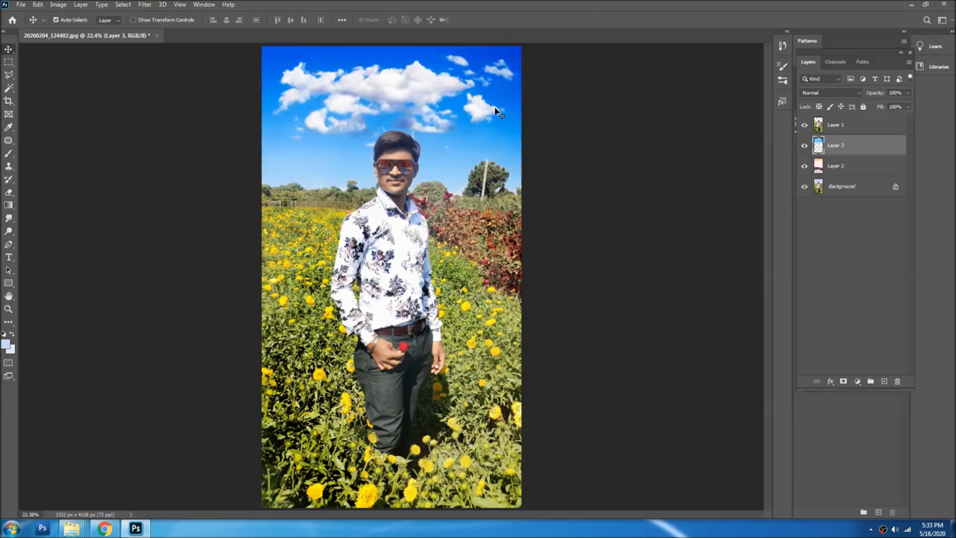
{"action": "key", "text": "ctrl+u"}
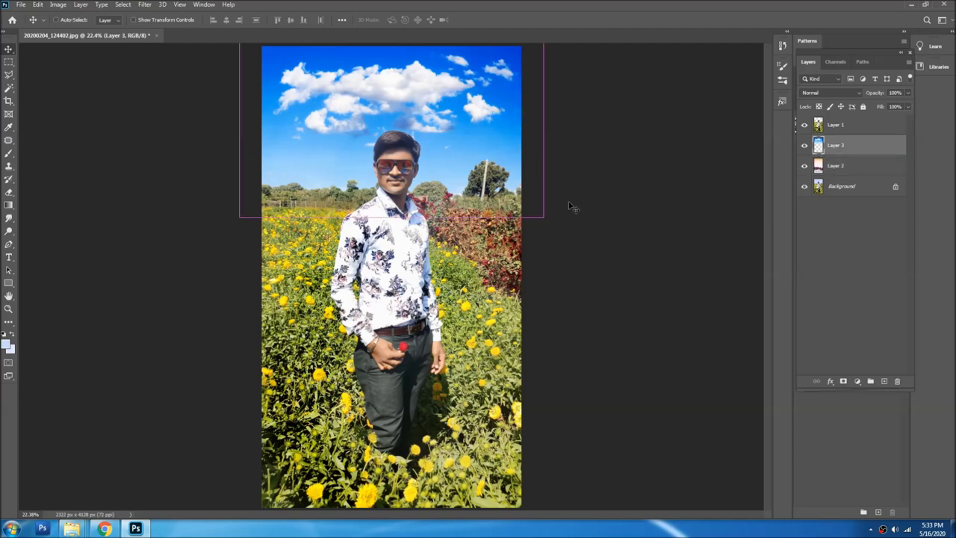
{"action": "left_click_drag", "start_coordinate": [612, 224], "coordinate": [670, 228]}
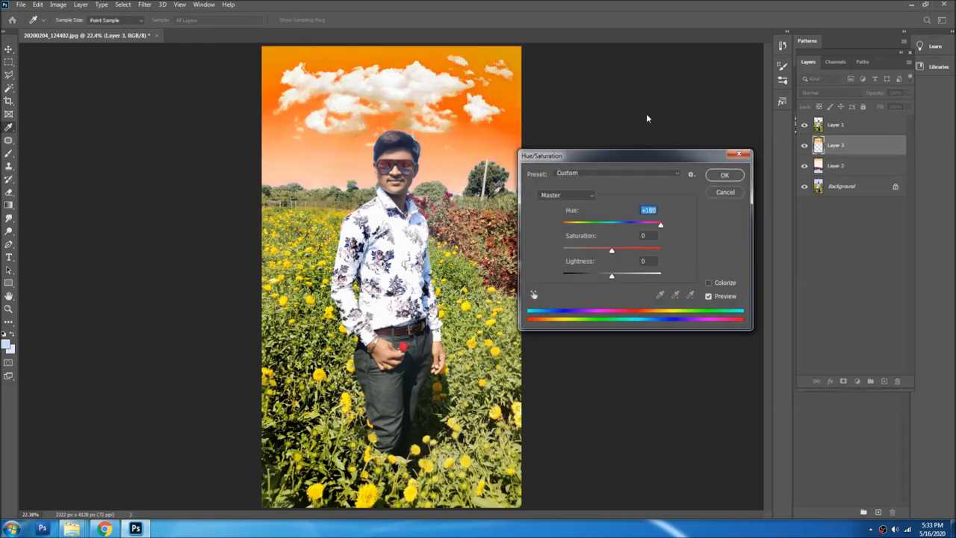
- Apply the +180 orange hue shift and fade the cloud layer to 43% opacity
{"action": "left_click", "coordinate": [723, 175]}
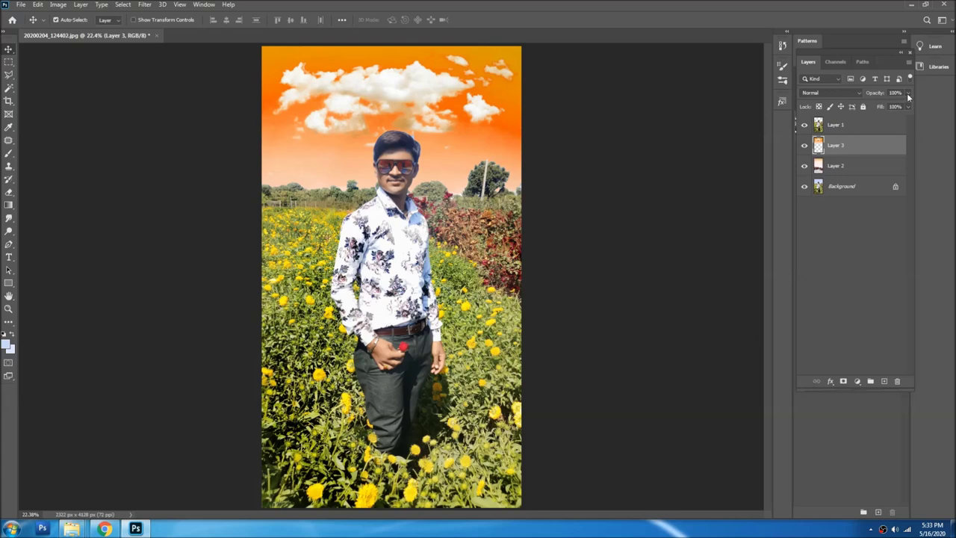
{"action": "left_click", "coordinate": [883, 106]}
{"action": "left_click_drag", "start_coordinate": [887, 106], "coordinate": [890, 106]}
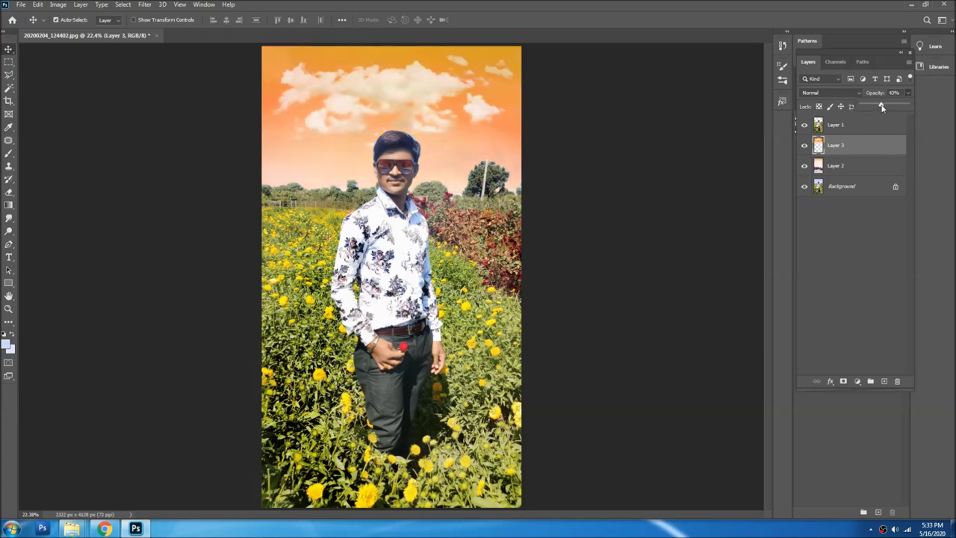
{"action": "left_click_drag", "start_coordinate": [880, 106], "coordinate": [880, 106]}
{"action": "left_click", "coordinate": [805, 146]}
{"action": "left_click", "coordinate": [805, 146]}
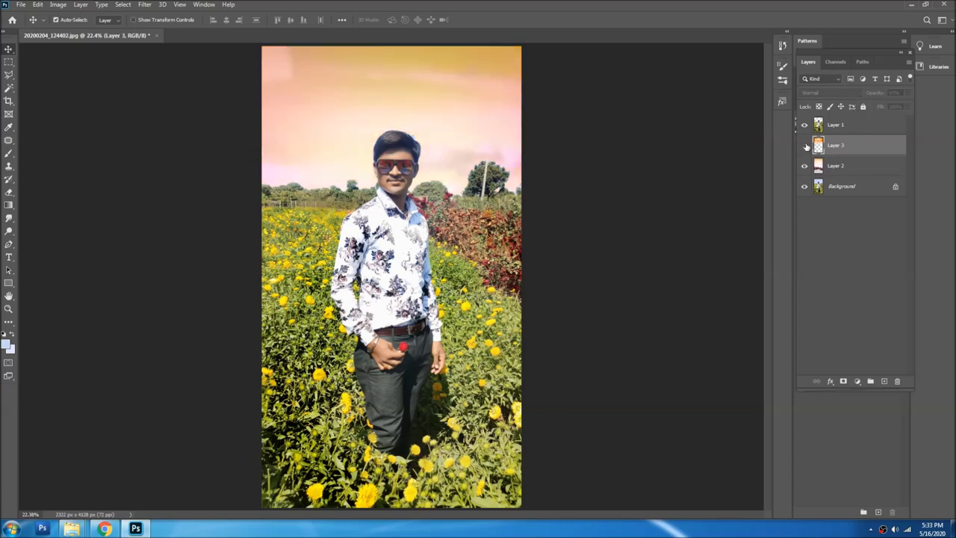
{"action": "left_click", "coordinate": [805, 146]}
{"action": "left_click", "coordinate": [805, 145]}
{"action": "left_click", "coordinate": [144, 4]}
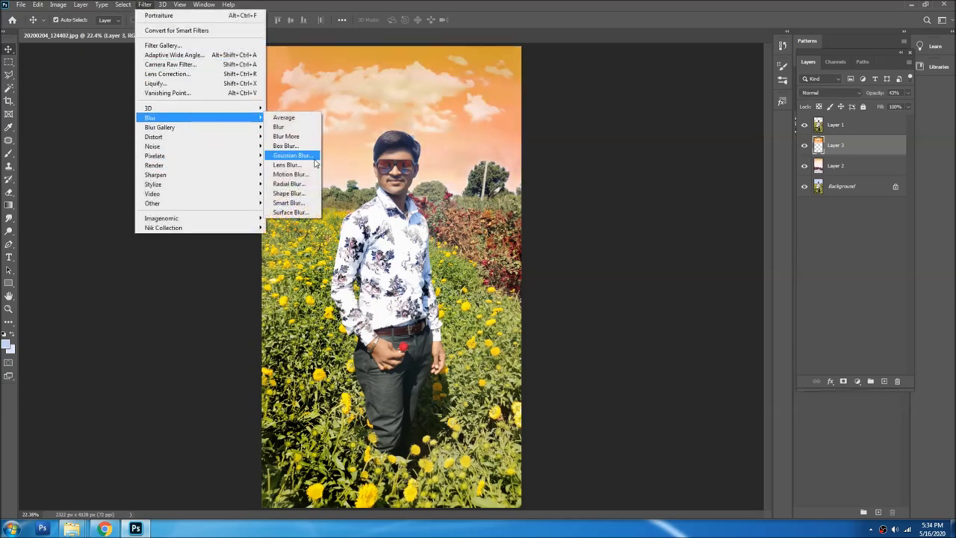
- Soften the cloud layer with a 16.6 px Gaussian Blur
{"action": "mouse_move", "coordinate": [150, 118]}
{"action": "left_click", "coordinate": [310, 157]}
{"action": "left_click", "coordinate": [599, 259]}
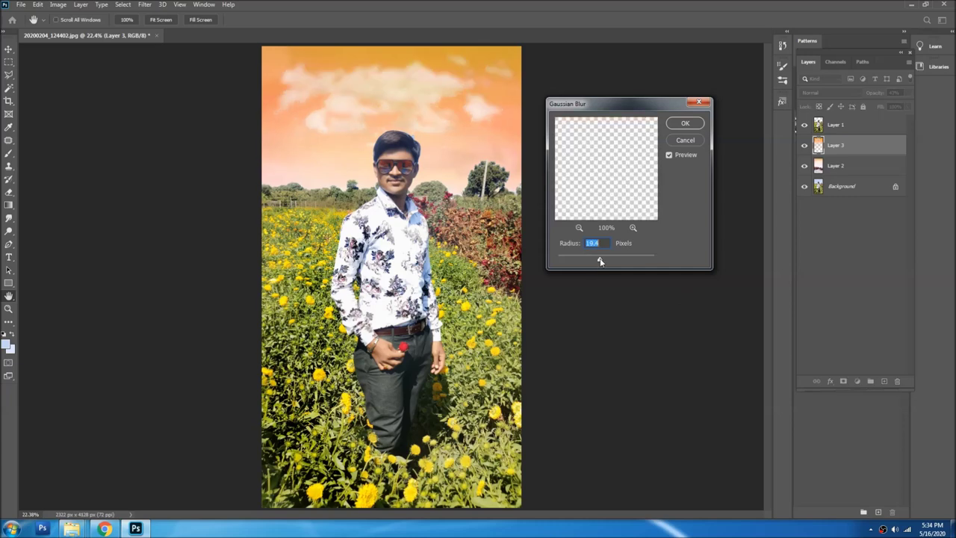
{"action": "left_click_drag", "start_coordinate": [603, 261], "coordinate": [601, 261]}
{"action": "key", "text": "Return"}
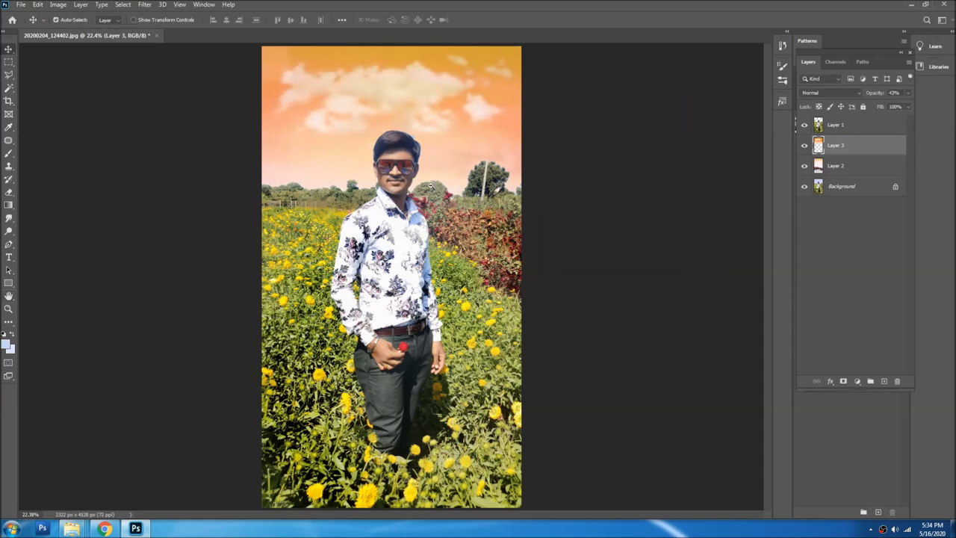
- Scale the cloud layer to about 93.5% and reposition it in the upper sky
{"action": "key", "text": "ctrl+minus"}
{"action": "key", "text": "ctrl+minus"}
{"action": "key", "text": "ctrl+minus"}
{"action": "key", "text": "ctrl+0"}
{"action": "key", "text": "t"}
{"action": "key", "text": "v"}
{"action": "key", "text": "ctrl+t"}
{"action": "left_click_drag", "start_coordinate": [391, 220], "coordinate": [391, 255]}
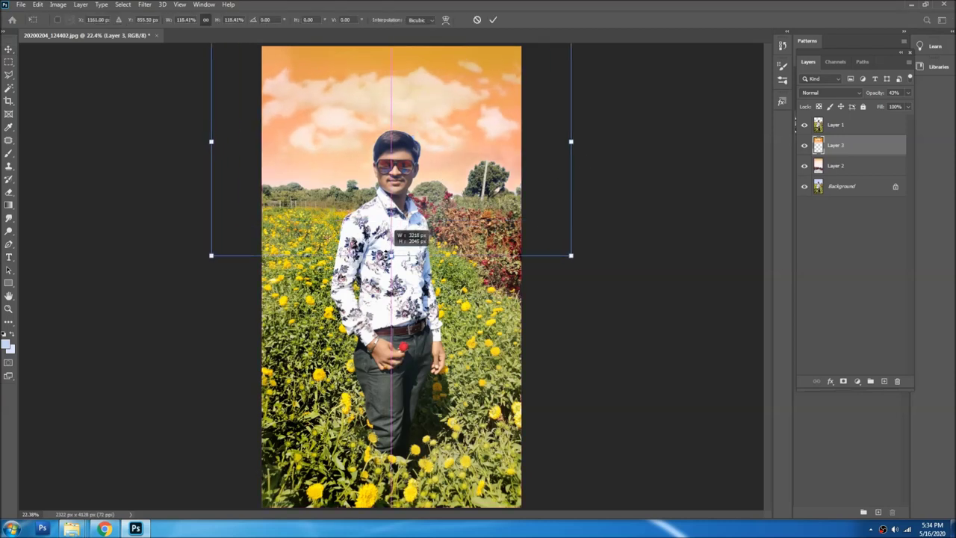
{"action": "left_click_drag", "start_coordinate": [459, 98], "coordinate": [459, 84]}
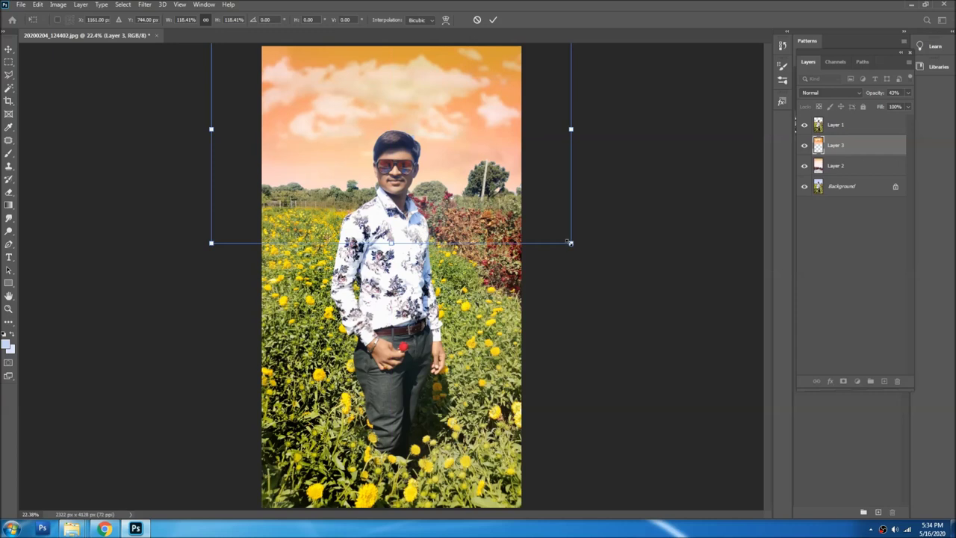
{"action": "left_click_drag", "start_coordinate": [569, 243], "coordinate": [534, 218]}
{"action": "left_click_drag", "start_coordinate": [442, 97], "coordinate": [472, 114]}
{"action": "left_click_drag", "start_coordinate": [240, 225], "coordinate": [248, 218]}
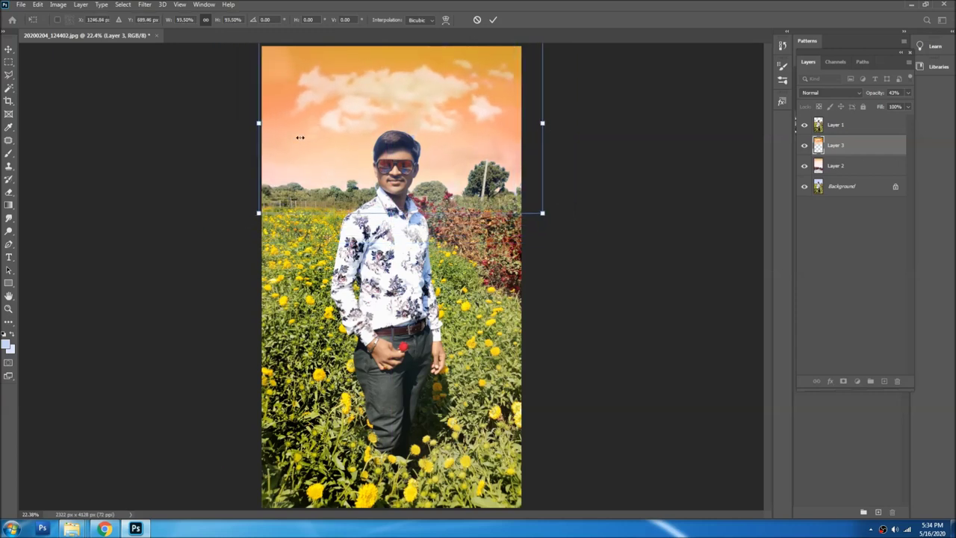
{"action": "key", "text": "Return"}
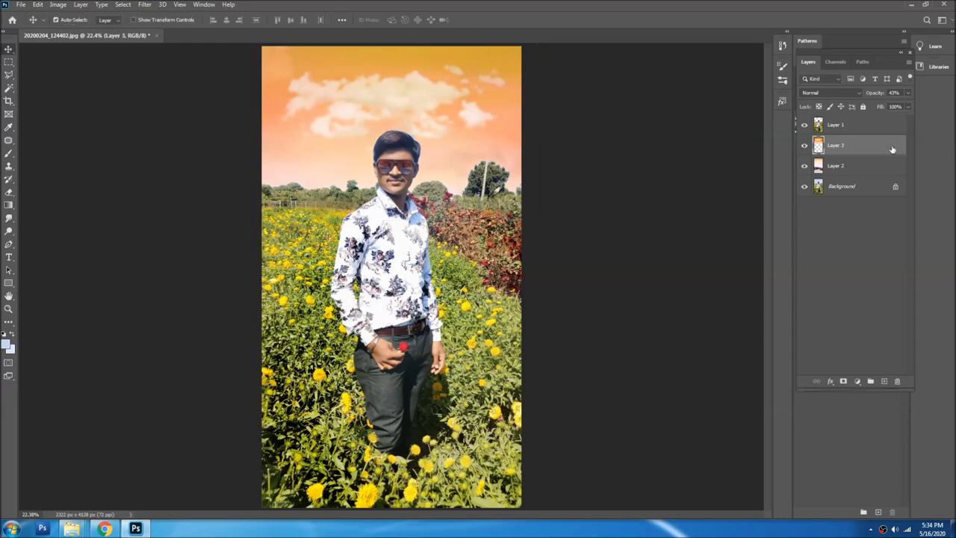
- Compare the view with and without the orange clouds, then merge Layer 3 into the sky layer
{"action": "left_click", "coordinate": [804, 145]}
{"action": "key", "text": "ctrl+minus"}
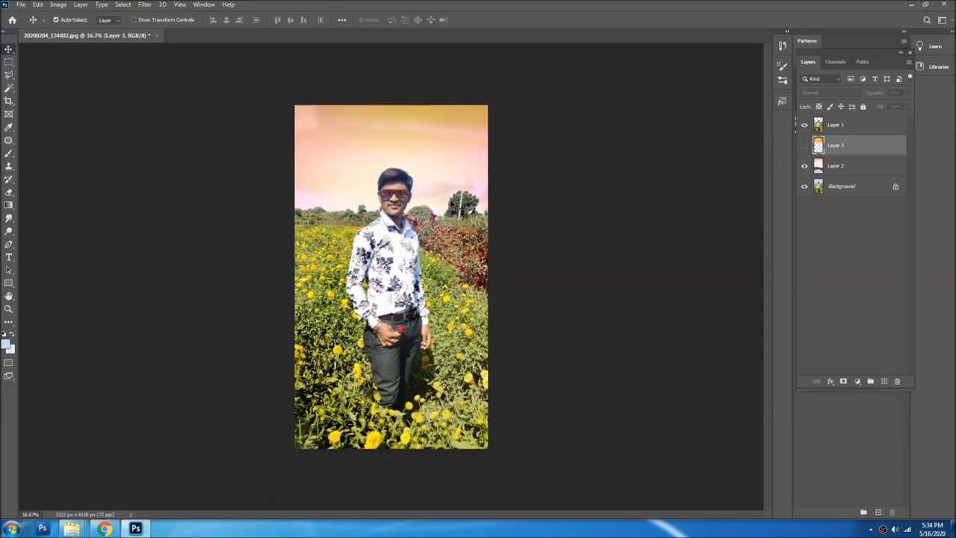
{"action": "key", "text": "ctrl+plus"}
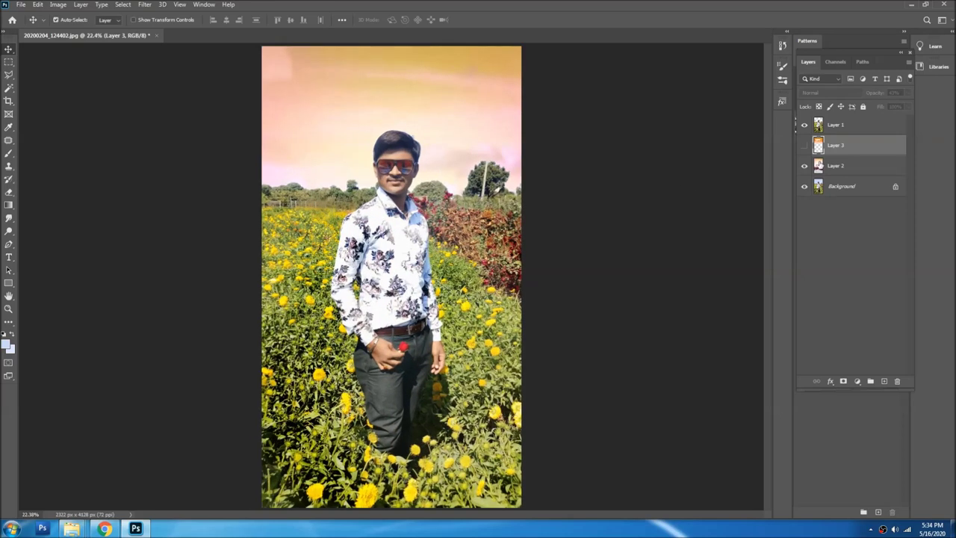
{"action": "left_click", "coordinate": [805, 145]}
{"action": "left_click", "coordinate": [804, 145]}
{"action": "key", "text": "ctrl+e"}
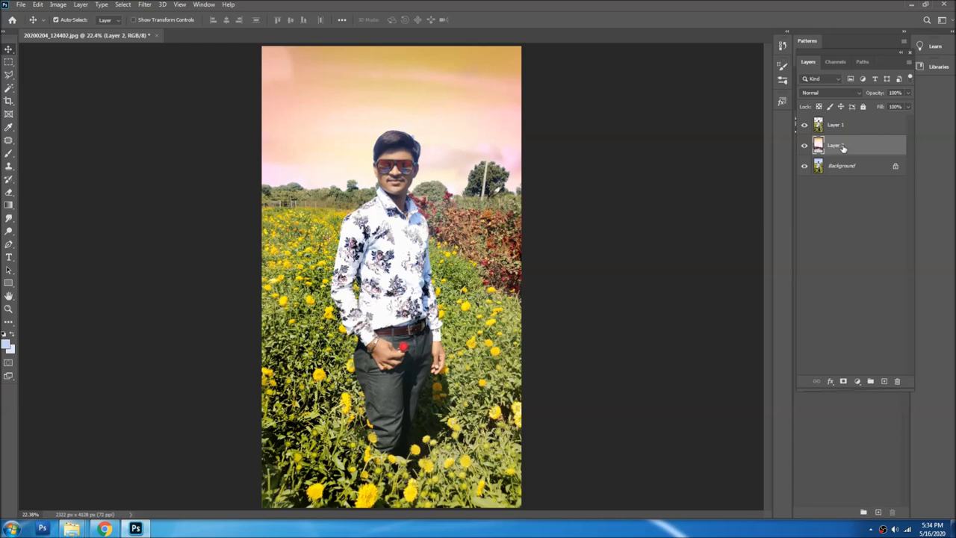
- Raise the sky's saturation by +21 and set the Levels midtone to 0.64
{"action": "key", "text": "ctrl+u"}
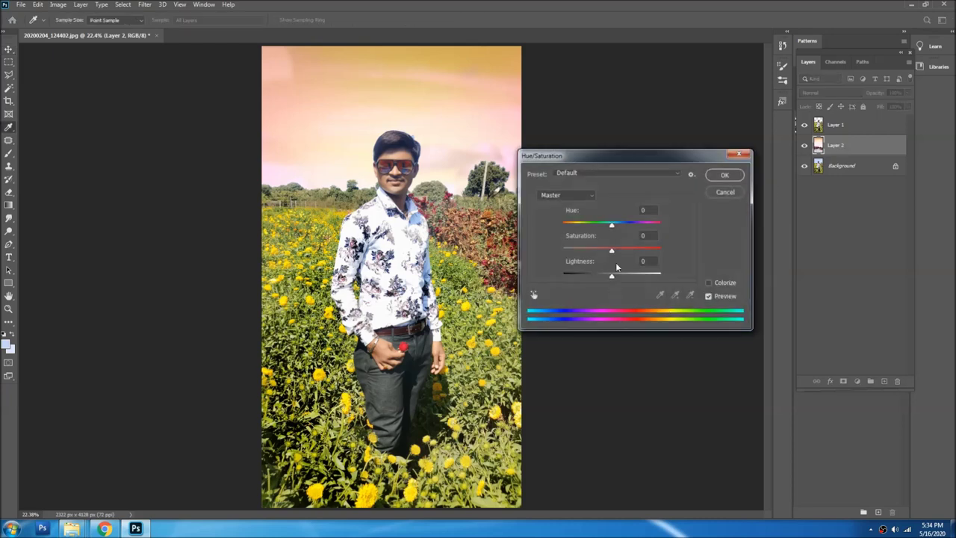
{"action": "left_click_drag", "start_coordinate": [625, 251], "coordinate": [623, 250]}
{"action": "key", "text": "Return"}
{"action": "key", "text": "ctrl+l"}
{"action": "mouse_move", "coordinate": [666, 263]}
{"action": "left_mouse_down"}
{"action": "mouse_move", "coordinate": [696, 266]}
{"action": "mouse_move", "coordinate": [684, 267]}
{"action": "left_mouse_up"}
{"action": "key", "text": "Return"}
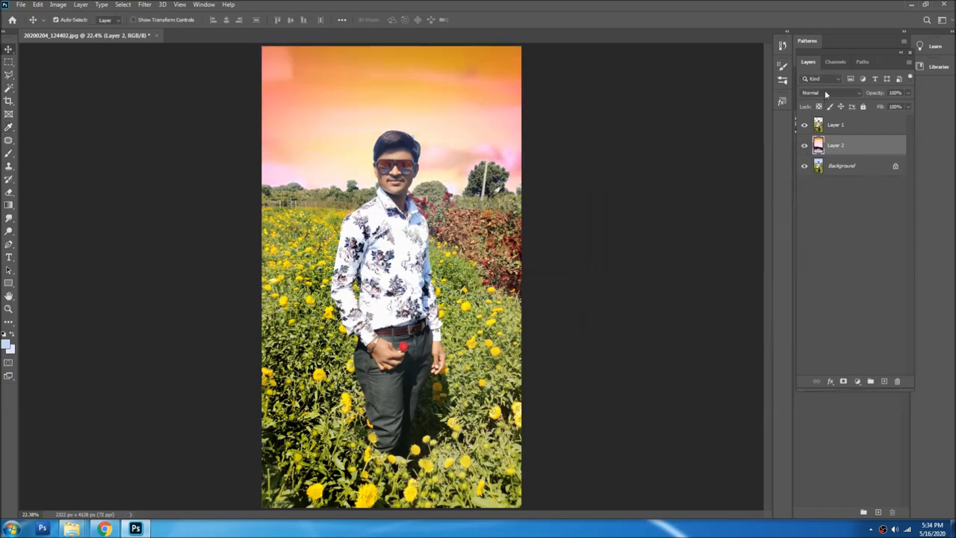
- Set the sky layer to Multiply and erase the bluish patch and ragged right treetop edge
{"action": "left_click", "coordinate": [824, 93]}
{"action": "left_click", "coordinate": [813, 130]}
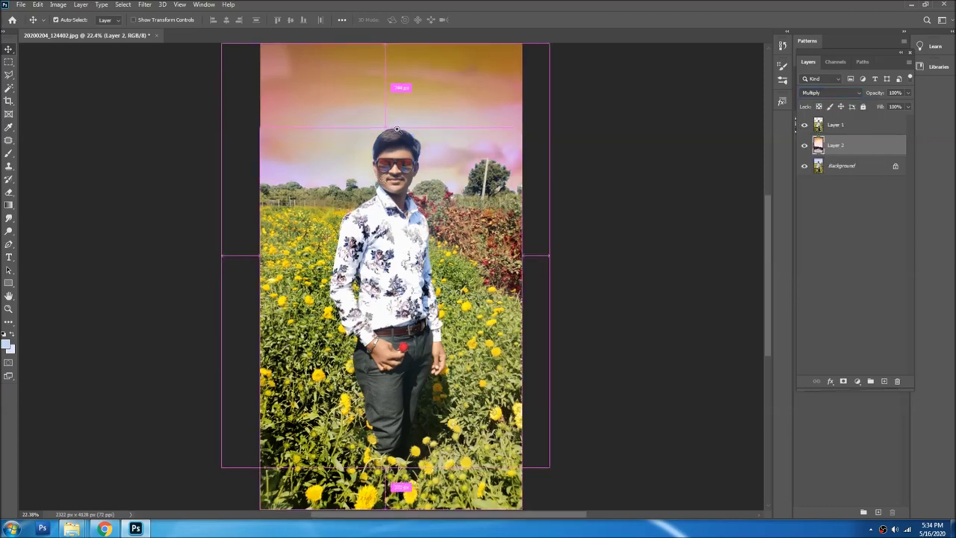
{"action": "scroll", "coordinate": [397, 129], "scroll_direction": "up", "scroll_amount": 2}
{"action": "scroll", "coordinate": [397, 129], "scroll_direction": "up", "scroll_amount": 1}
{"action": "scroll", "coordinate": [399, 138], "scroll_direction": "up", "scroll_amount": 1}
{"action": "key", "text": "alt+bracketright"}
{"action": "key", "text": "e"}
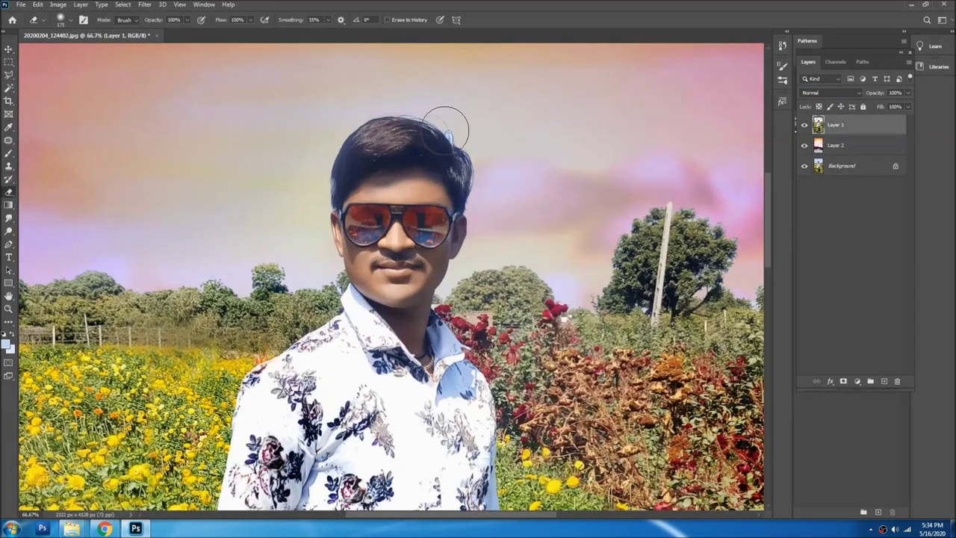
{"action": "key", "text": "bracketleft"}
{"action": "key", "text": "bracketleft"}
{"action": "key", "text": "bracketleft"}
{"action": "left_click", "coordinate": [449, 136]}
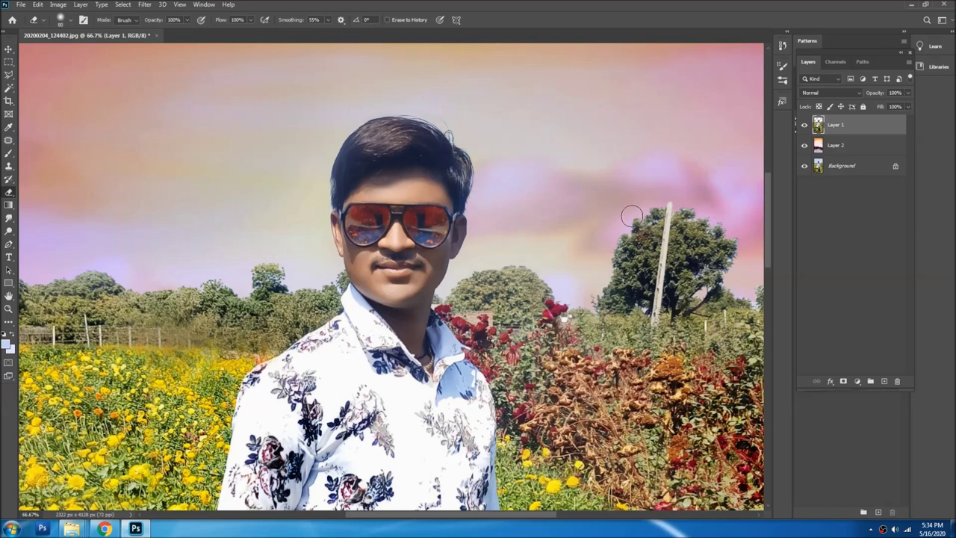
{"action": "left_click_drag", "start_coordinate": [665, 215], "coordinate": [742, 277]}
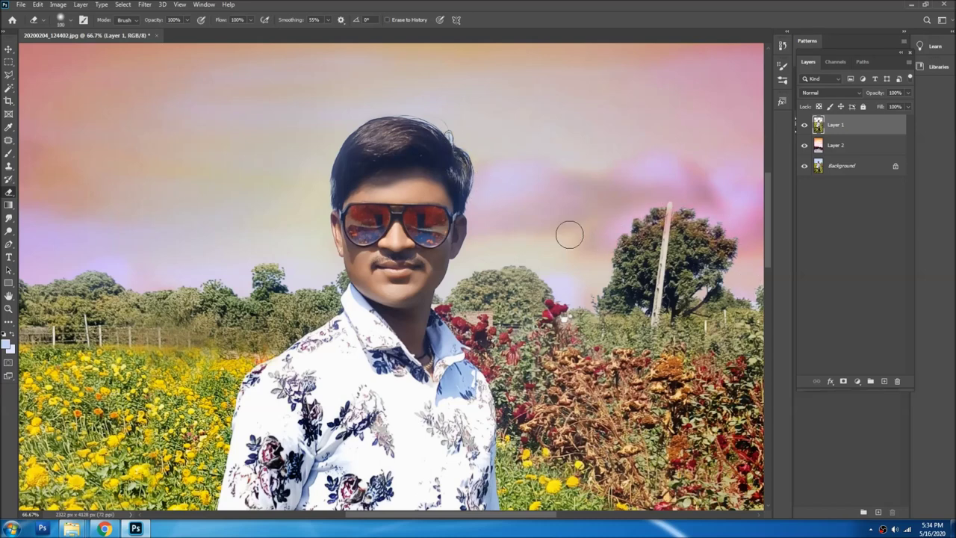
{"action": "key", "text": "v"}
- Inspect the head edges, fit the image on screen, and merge all visible layers
{"action": "scroll", "coordinate": [351, 207], "scroll_direction": "down", "scroll_amount": 2}
{"action": "scroll", "coordinate": [351, 207], "scroll_direction": "down", "scroll_amount": 2}
{"action": "scroll", "coordinate": [351, 206], "scroll_direction": "up", "scroll_amount": 1}
{"action": "scroll", "coordinate": [351, 207], "scroll_direction": "up", "scroll_amount": 2}
{"action": "key", "text": "e"}
{"action": "key", "text": "v"}
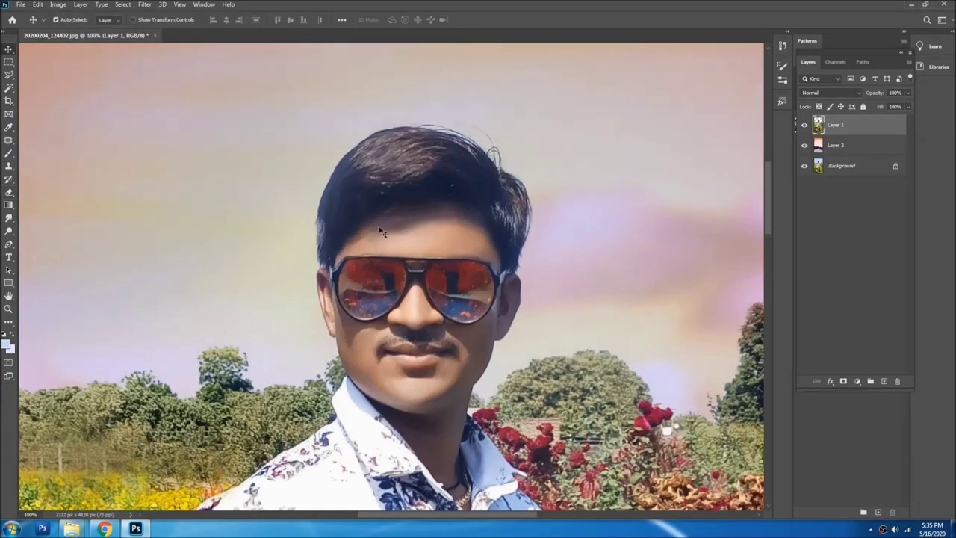
{"action": "key", "text": "ctrl+0"}
{"action": "key", "text": "ctrl+shift+e"}
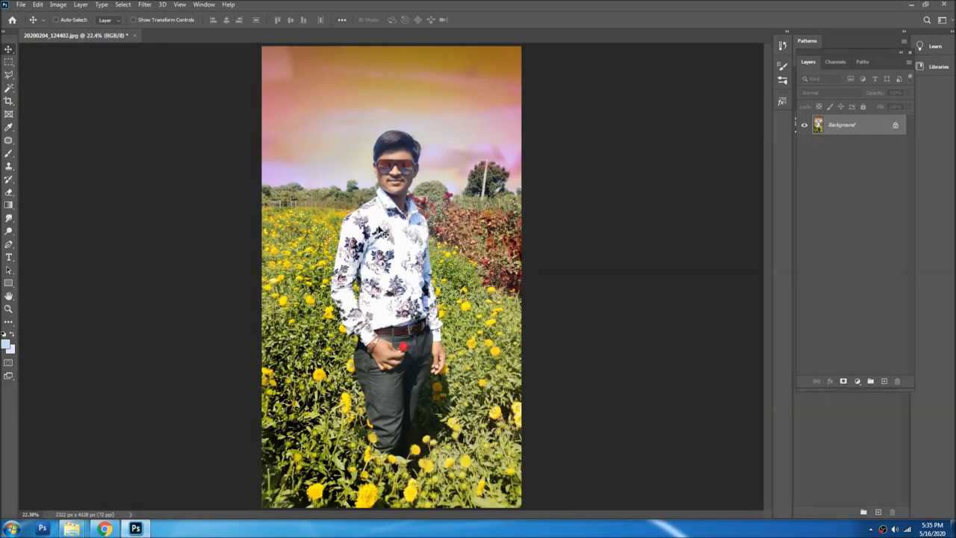
- Undo the merge to restore the three layers and select Layer 1
{"action": "key", "text": "ctrl+j"}
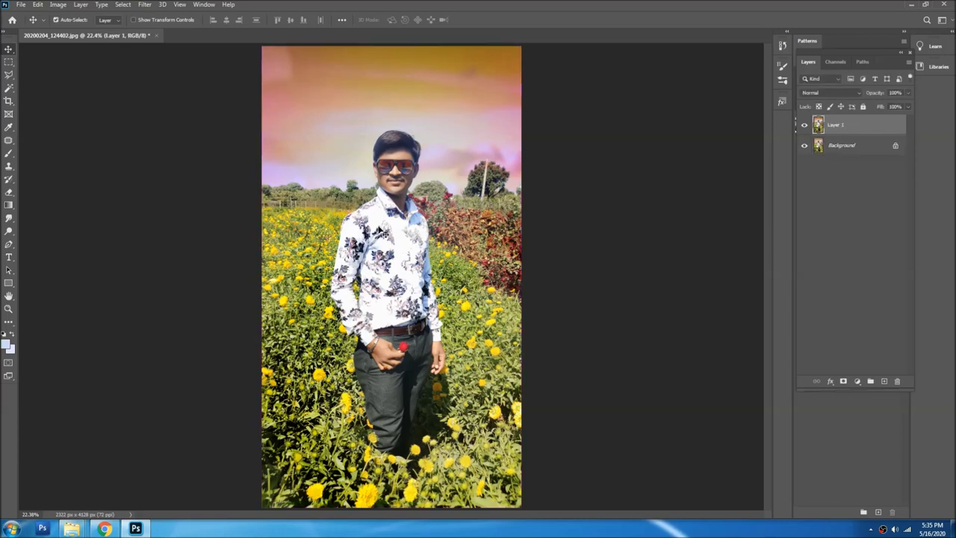
{"action": "key", "text": "ctrl+z"}
{"action": "key", "text": "ctrl+z"}
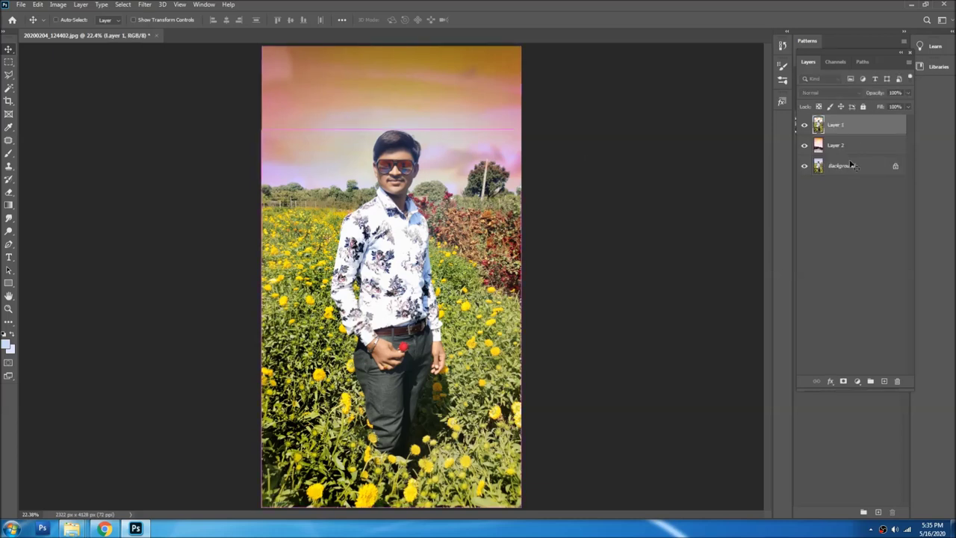
{"action": "left_click", "coordinate": [849, 164]}
{"action": "left_click", "coordinate": [845, 133]}
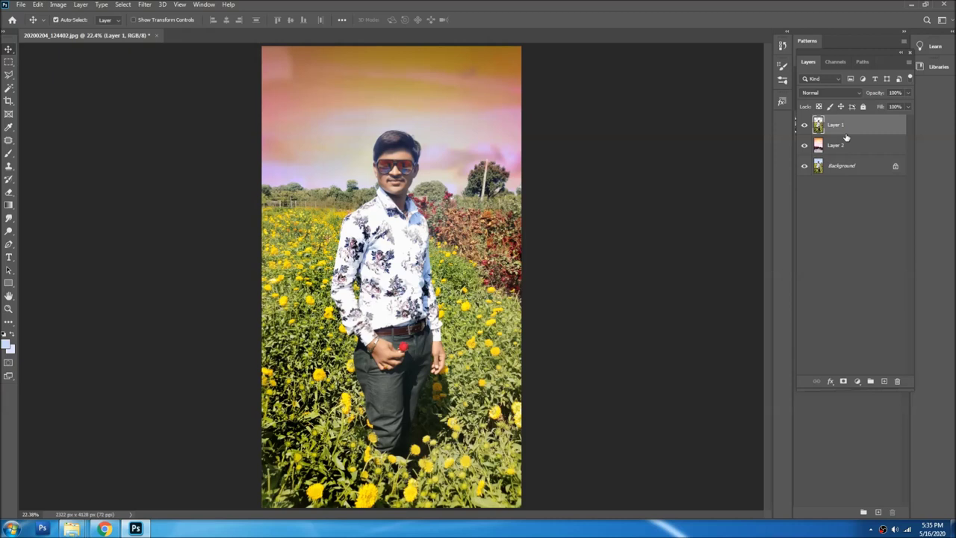
- Warm Layer 1 in the Camera Raw Filter with Temperature +10 and Tint +7
{"action": "left_click", "coordinate": [144, 5]}
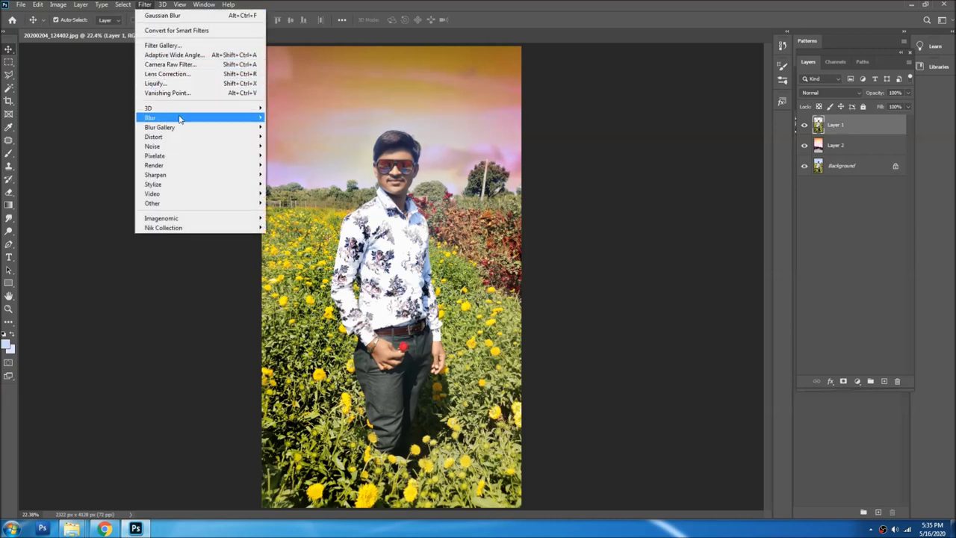
{"action": "left_click", "coordinate": [179, 65]}
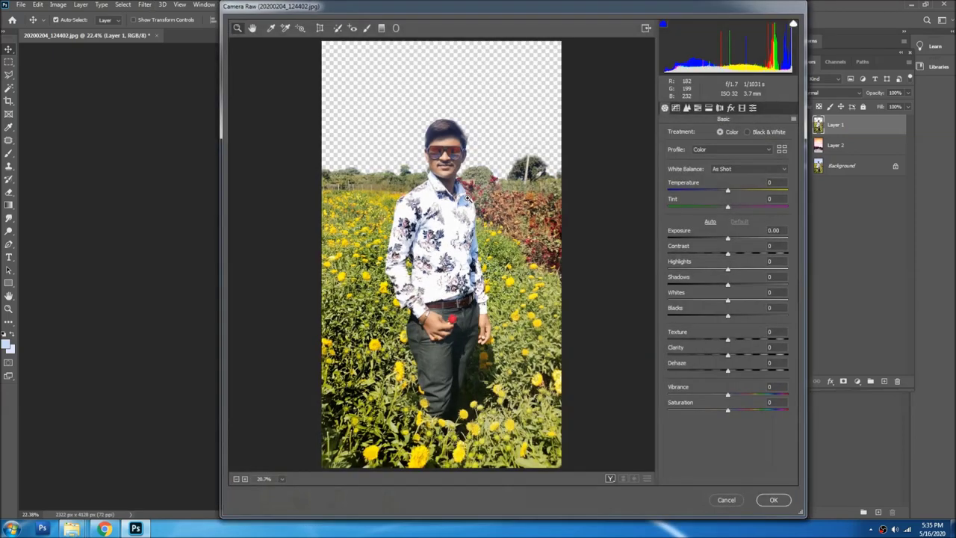
{"action": "left_click_drag", "start_coordinate": [727, 206], "coordinate": [733, 192]}
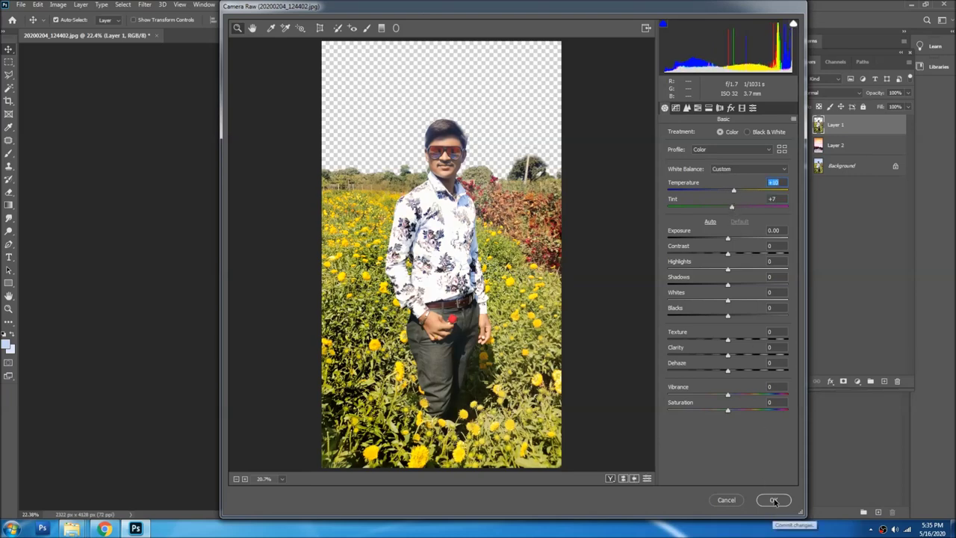
{"action": "left_click", "coordinate": [774, 500]}
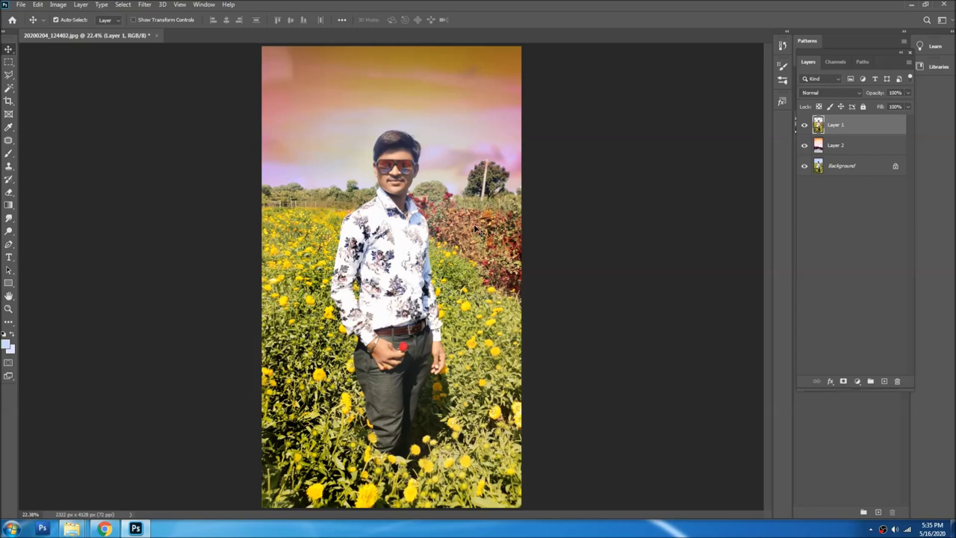
- Merge all layers into one Background and duplicate it as Layer 1
{"action": "key", "text": "ctrl"}
{"action": "key", "text": "ctrl+shift+e"}
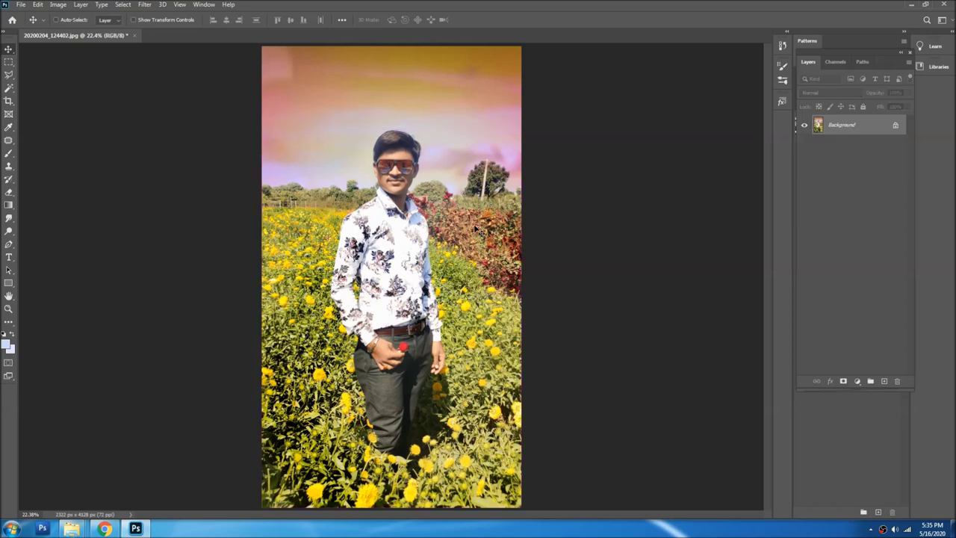
{"action": "key", "text": "ctrl+z"}
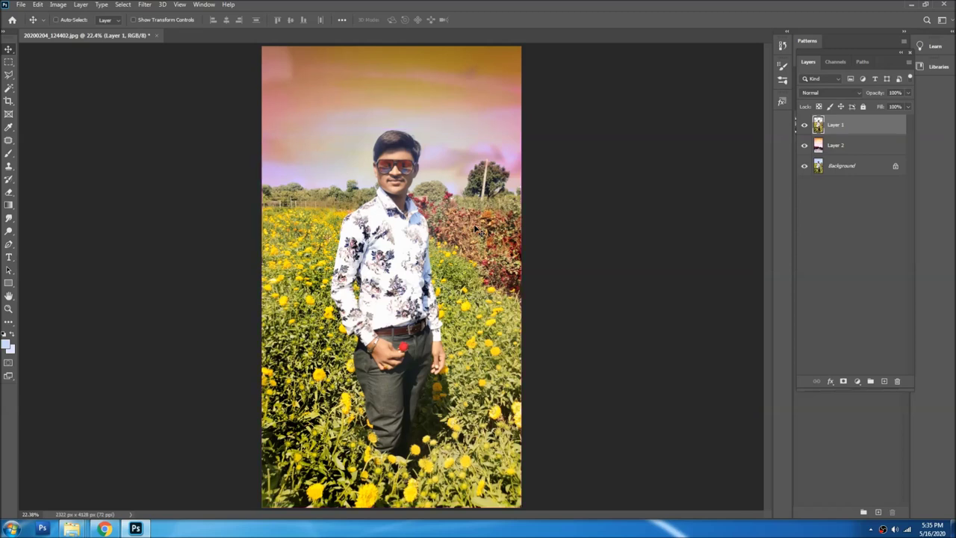
{"action": "key", "text": "e"}
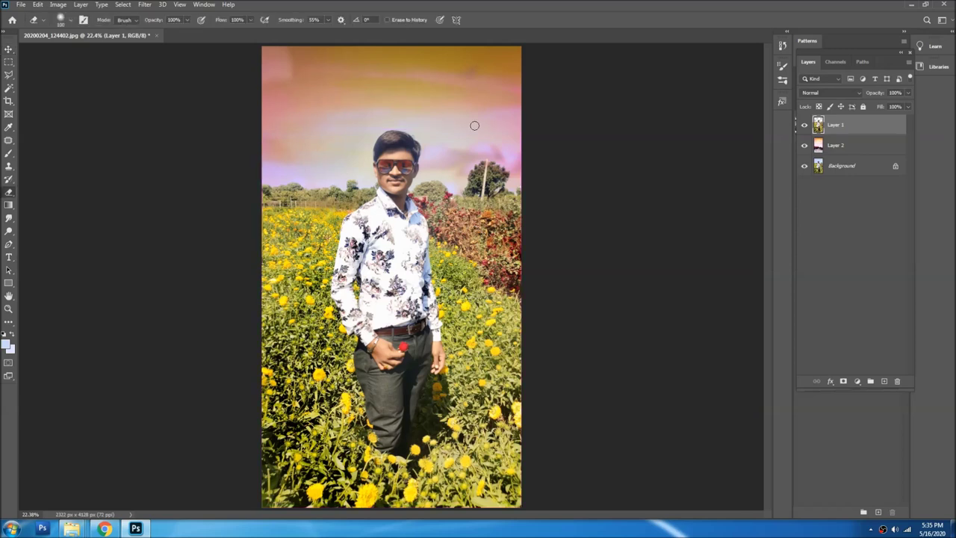
{"action": "key", "text": "ctrl+shift+e"}
{"action": "key", "text": "ctrl+j"}
- Try a cooler white balance in Camera Raw, then discard it
{"action": "left_click", "coordinate": [144, 5]}
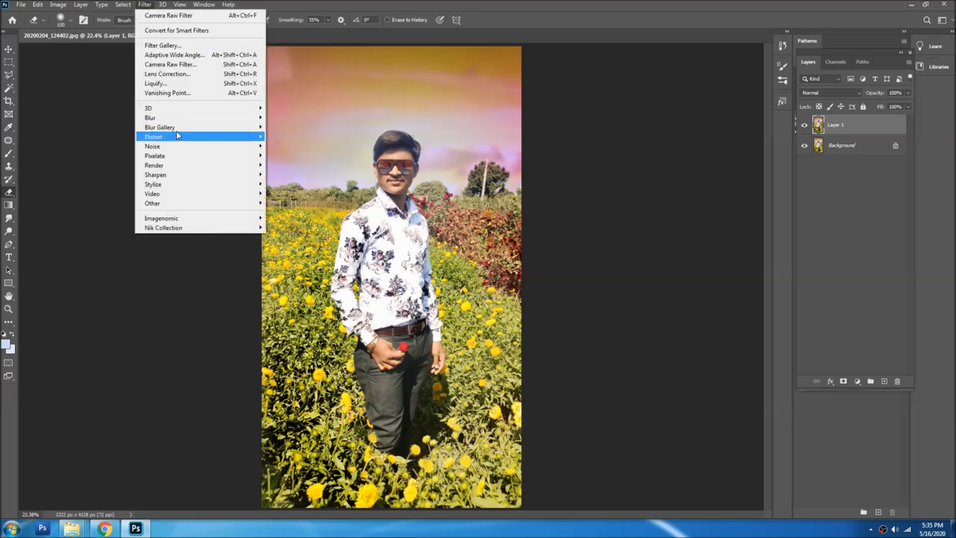
{"action": "left_click", "coordinate": [178, 64]}
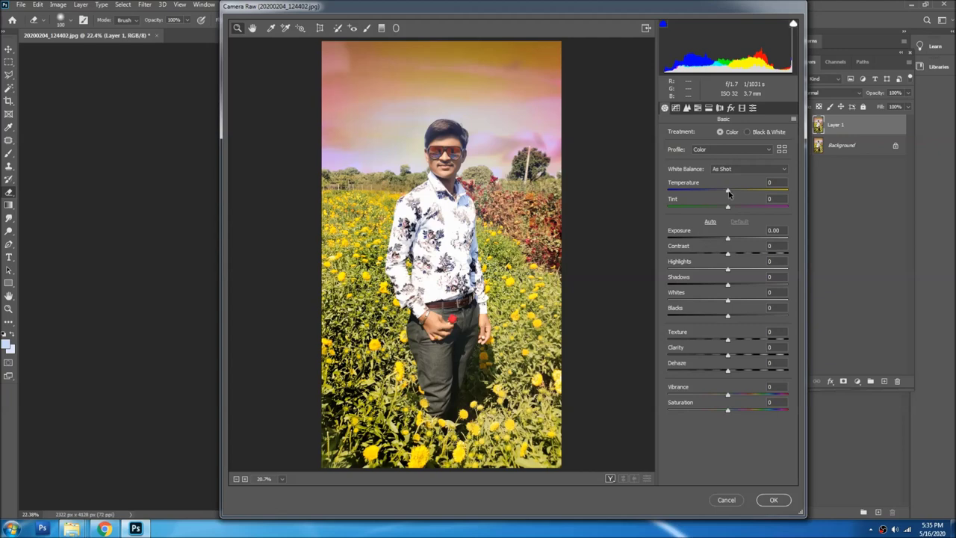
{"action": "mouse_move", "coordinate": [728, 191]}
{"action": "left_mouse_down"}
{"action": "mouse_move", "coordinate": [711, 193]}
{"action": "mouse_move", "coordinate": [782, 212]}
{"action": "left_mouse_up"}
{"action": "key", "text": "Return"}
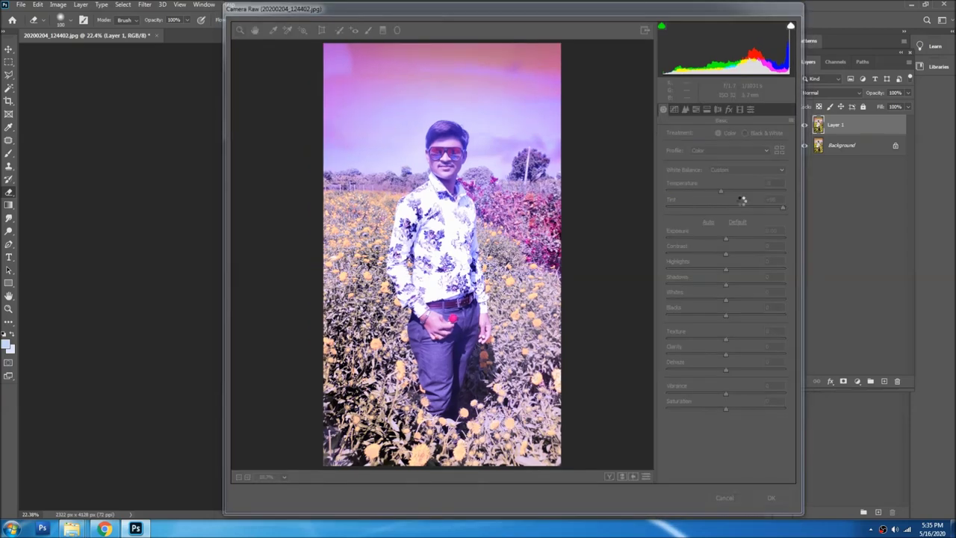
{"action": "left_click", "coordinate": [150, 5]}
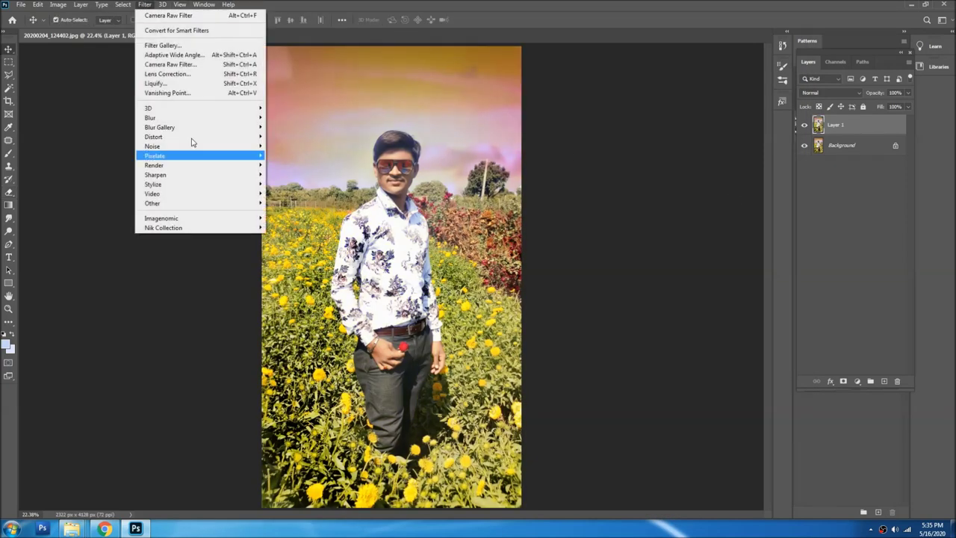
- In Camera Raw, try Dehaze, Clarity, Texture and Whites changes, and set Shadows to −3
{"action": "left_click", "coordinate": [198, 66]}
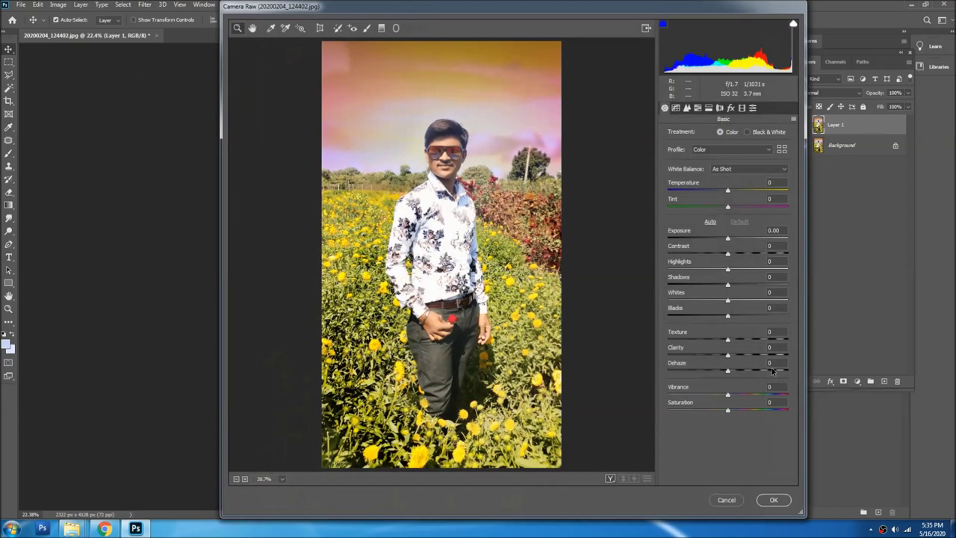
{"action": "left_click", "coordinate": [750, 372]}
{"action": "mouse_move", "coordinate": [750, 372]}
{"action": "left_mouse_down"}
{"action": "mouse_move", "coordinate": [730, 373]}
{"action": "mouse_move", "coordinate": [745, 373]}
{"action": "left_mouse_up"}
{"action": "left_click", "coordinate": [734, 356]}
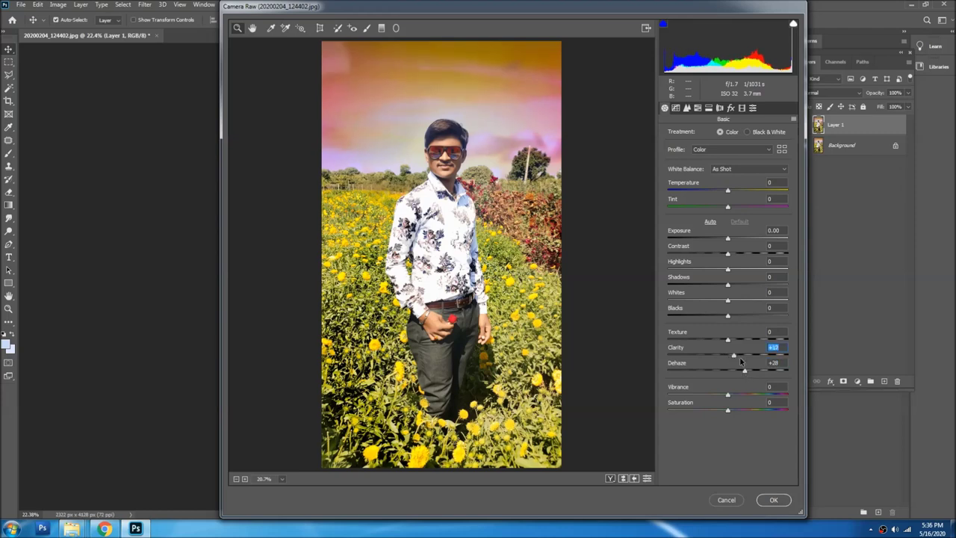
{"action": "mouse_move", "coordinate": [742, 361]}
{"action": "left_mouse_down"}
{"action": "mouse_move", "coordinate": [754, 366]}
{"action": "mouse_move", "coordinate": [739, 355]}
{"action": "mouse_move", "coordinate": [776, 340]}
{"action": "mouse_move", "coordinate": [805, 342]}
{"action": "left_mouse_up"}
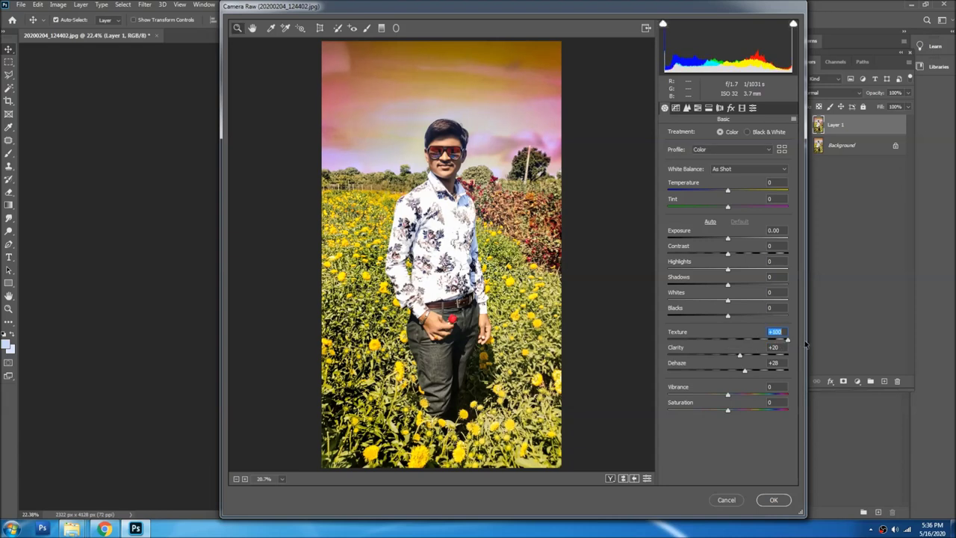
{"action": "left_click", "coordinate": [751, 339]}
{"action": "left_click_drag", "start_coordinate": [730, 304], "coordinate": [713, 311]}
{"action": "mouse_move", "coordinate": [750, 283]}
{"action": "left_mouse_down"}
{"action": "mouse_move", "coordinate": [729, 271]}
{"action": "mouse_move", "coordinate": [755, 266]}
{"action": "mouse_move", "coordinate": [721, 273]}
{"action": "mouse_move", "coordinate": [730, 243]}
{"action": "left_mouse_up"}
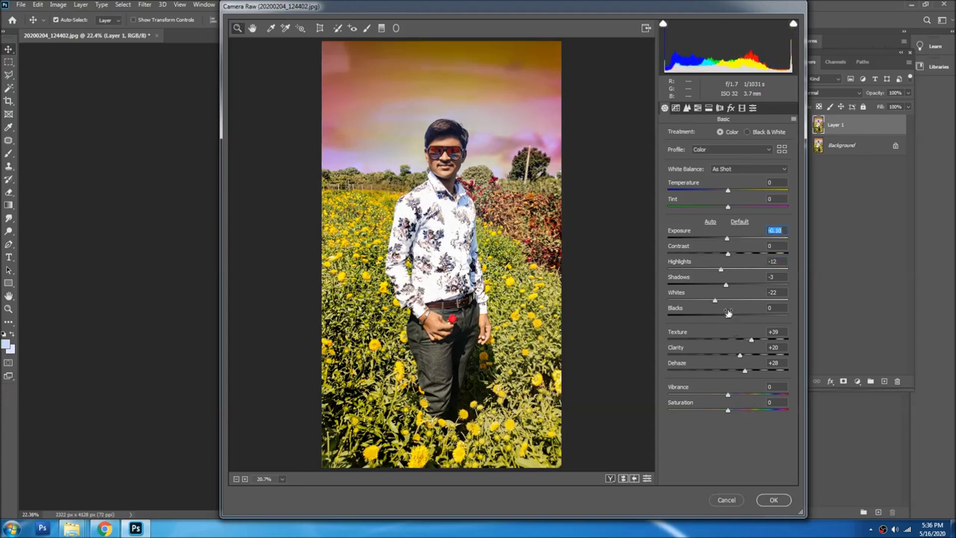
{"action": "left_click_drag", "start_coordinate": [723, 306], "coordinate": [738, 303]}
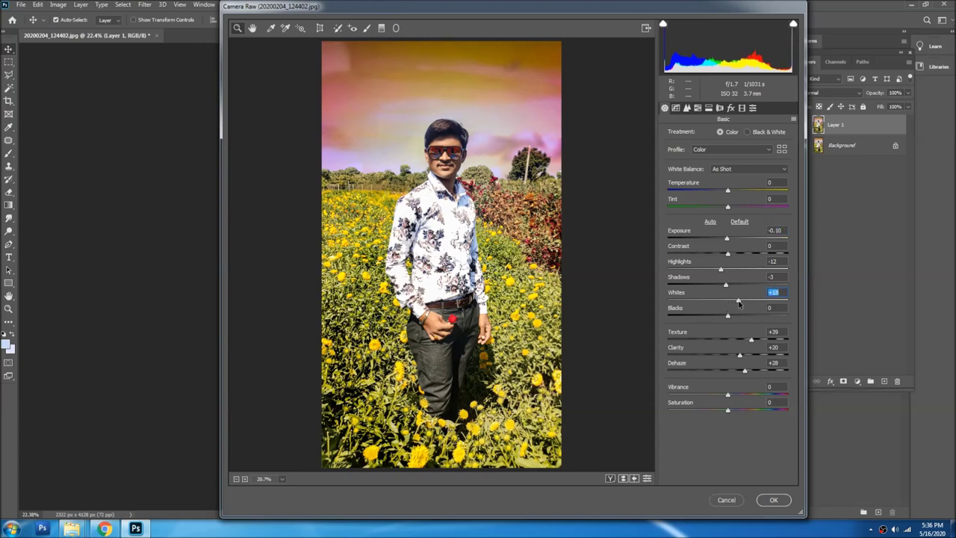
- Set Vibrance +52 with Saturation at 0, Dehaze +11, Clarity +23 and Texture +27
{"action": "left_click_drag", "start_coordinate": [747, 396], "coordinate": [797, 400]}
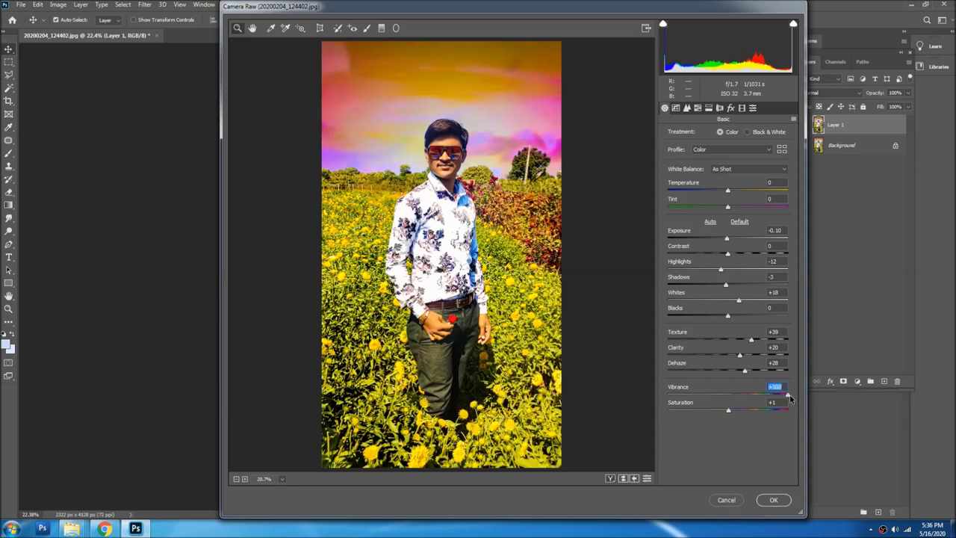
{"action": "left_click_drag", "start_coordinate": [769, 401], "coordinate": [754, 399]}
{"action": "left_click_drag", "start_coordinate": [735, 407], "coordinate": [740, 413]}
{"action": "double_click", "coordinate": [739, 409]}
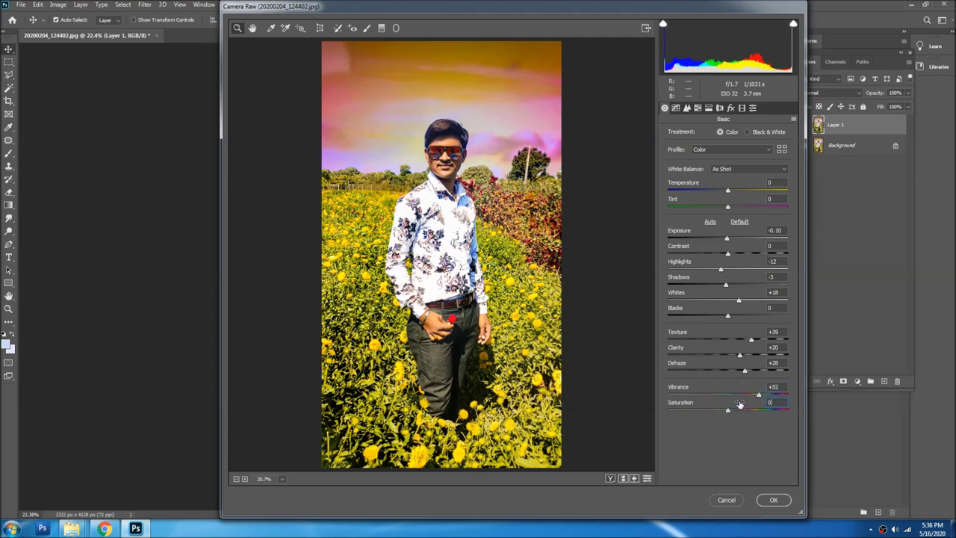
{"action": "left_click", "coordinate": [735, 373]}
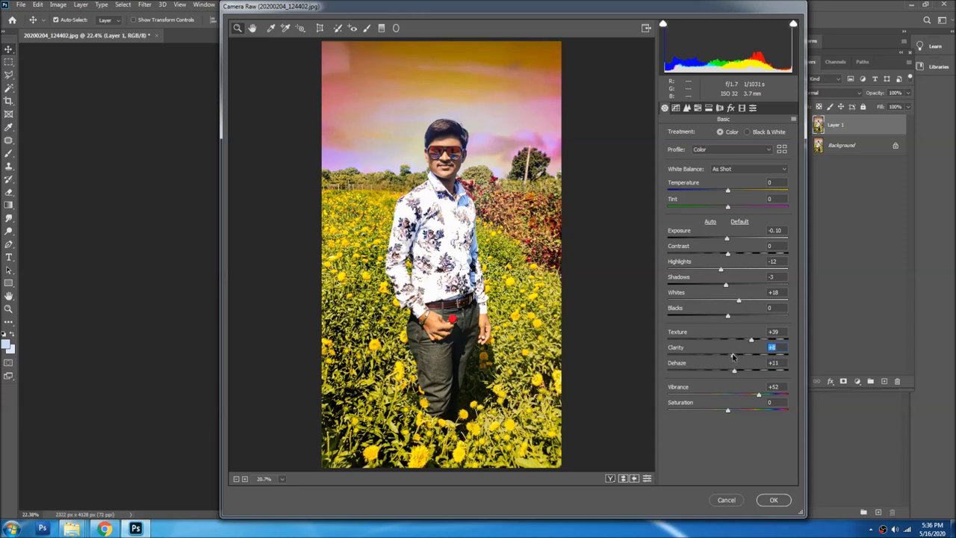
{"action": "mouse_move", "coordinate": [732, 357]}
{"action": "left_mouse_down"}
{"action": "mouse_move", "coordinate": [713, 355]}
{"action": "mouse_move", "coordinate": [741, 358]}
{"action": "left_mouse_up"}
{"action": "left_click", "coordinate": [744, 340]}
- Raise Reds saturation to +46 in HSL, adjust the Oranges, and apply the Camera Raw edits
{"action": "left_click", "coordinate": [697, 107]}
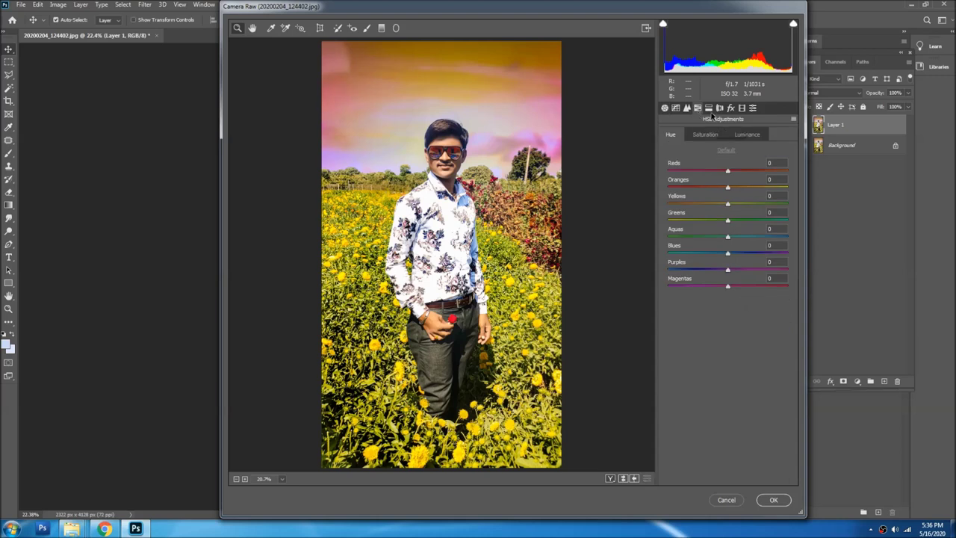
{"action": "left_click", "coordinate": [709, 135]}
{"action": "left_click_drag", "start_coordinate": [729, 171], "coordinate": [773, 172]}
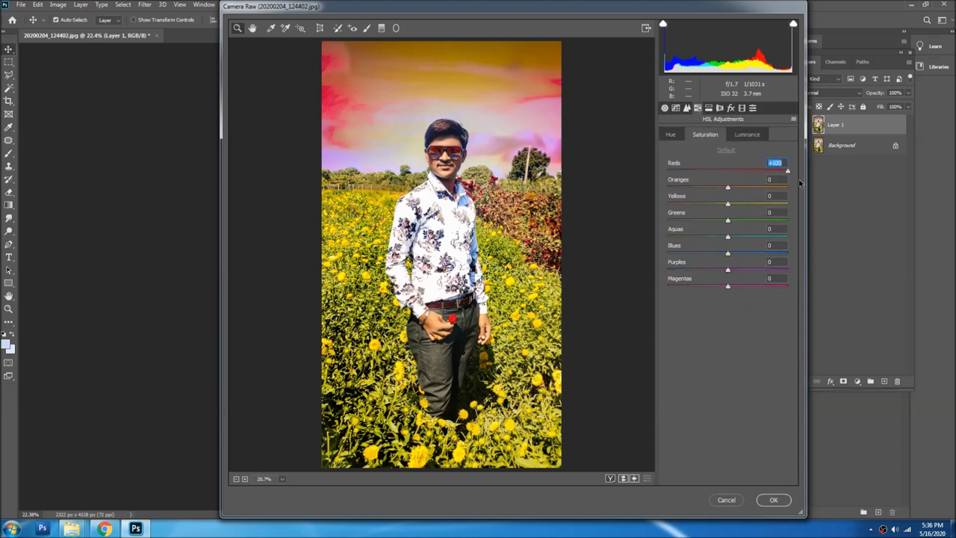
{"action": "left_click", "coordinate": [754, 172]}
{"action": "mouse_move", "coordinate": [725, 188]}
{"action": "left_mouse_down"}
{"action": "mouse_move", "coordinate": [709, 188]}
{"action": "mouse_move", "coordinate": [736, 196]}
{"action": "left_mouse_up"}
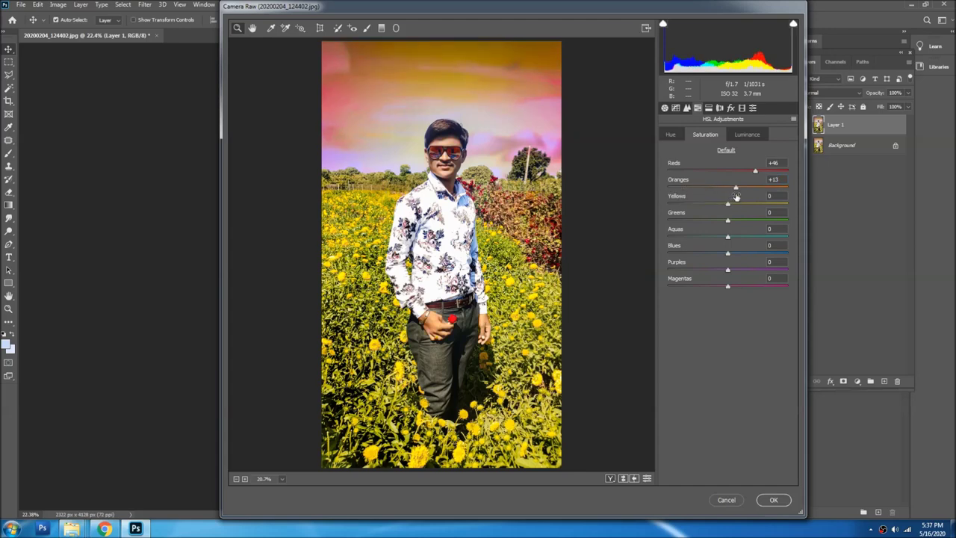
{"action": "key", "text": "Return"}
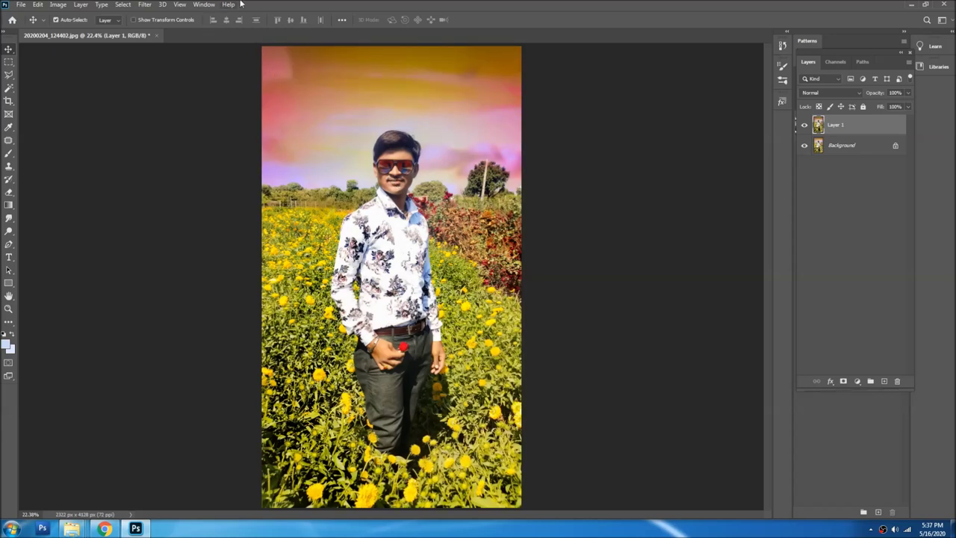
{"action": "left_click", "coordinate": [144, 5]}
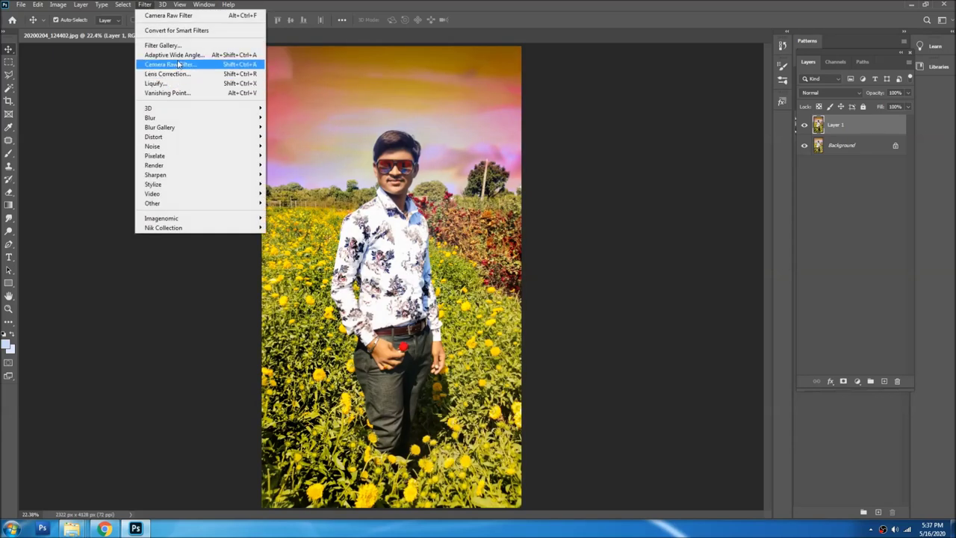
- In Camera Raw HSL Saturation, boost Greens, Aquas and Magentas and lower Oranges
{"action": "left_click", "coordinate": [171, 64]}
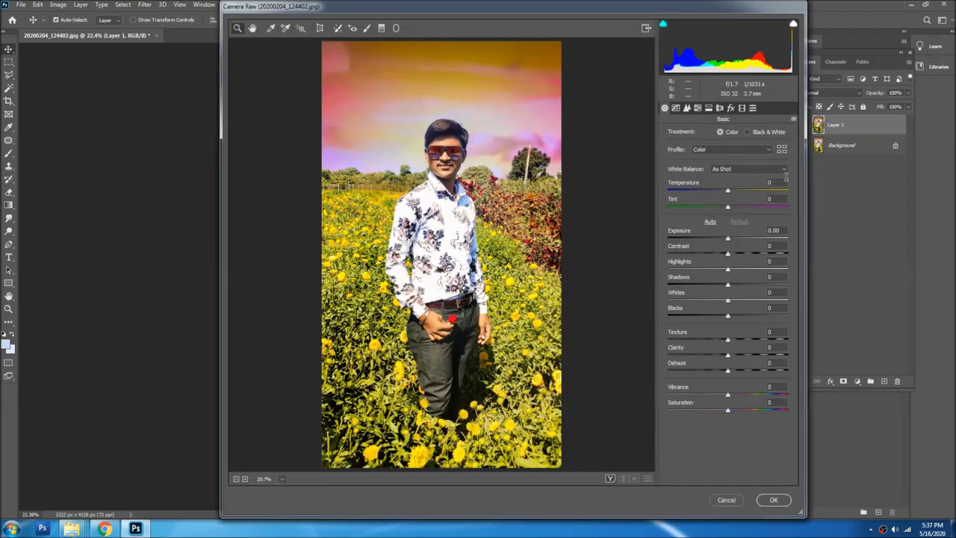
{"action": "left_click", "coordinate": [697, 108]}
{"action": "left_click", "coordinate": [704, 135]}
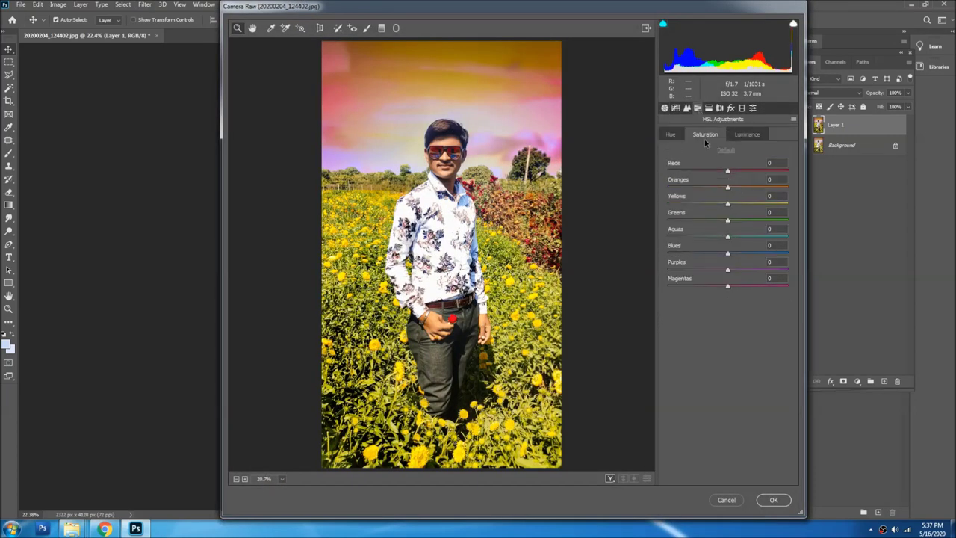
{"action": "mouse_move", "coordinate": [728, 221]}
{"action": "left_mouse_down"}
{"action": "mouse_move", "coordinate": [670, 222]}
{"action": "mouse_move", "coordinate": [784, 223]}
{"action": "left_mouse_up"}
{"action": "mouse_move", "coordinate": [725, 240]}
{"action": "left_mouse_down"}
{"action": "mouse_move", "coordinate": [763, 237]}
{"action": "mouse_move", "coordinate": [738, 254]}
{"action": "left_mouse_up"}
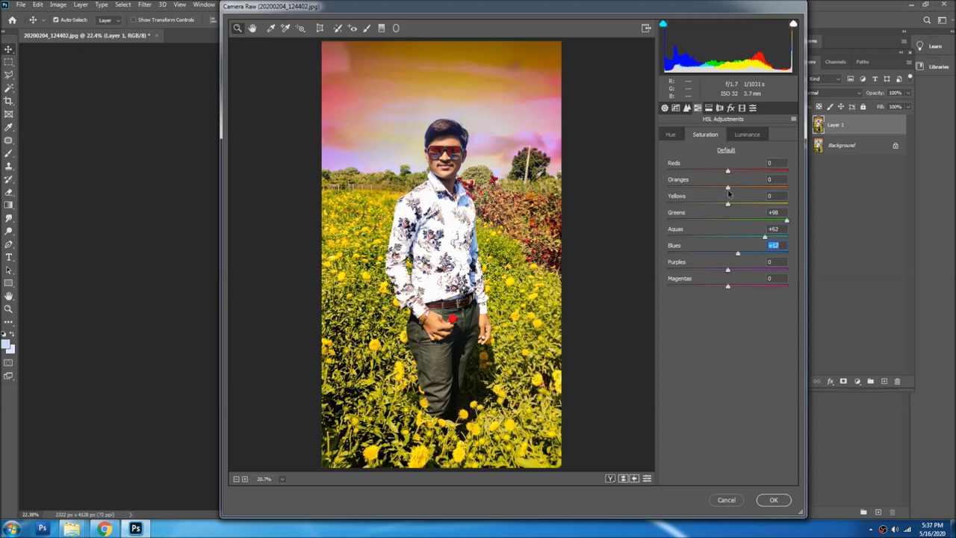
{"action": "mouse_move", "coordinate": [728, 188]}
{"action": "left_mouse_down"}
{"action": "mouse_move", "coordinate": [725, 174]}
{"action": "mouse_move", "coordinate": [723, 203]}
{"action": "left_mouse_up"}
{"action": "mouse_move", "coordinate": [727, 286]}
{"action": "left_mouse_down"}
{"action": "mouse_move", "coordinate": [765, 286]}
{"action": "mouse_move", "coordinate": [778, 296]}
{"action": "left_mouse_up"}
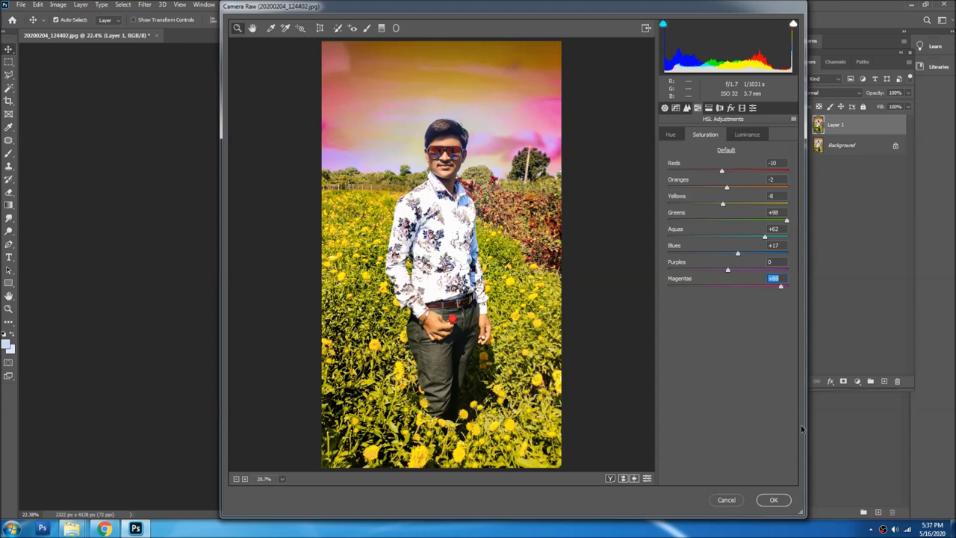
- Boost Purples saturation and fine-tune the Aquas saturation
{"action": "left_click", "coordinate": [894, 529]}
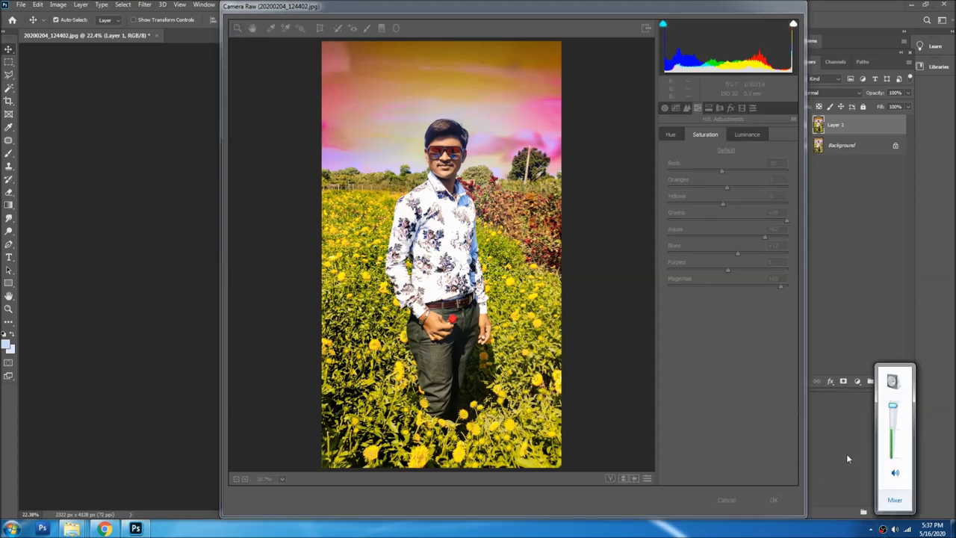
{"action": "left_click", "coordinate": [757, 352]}
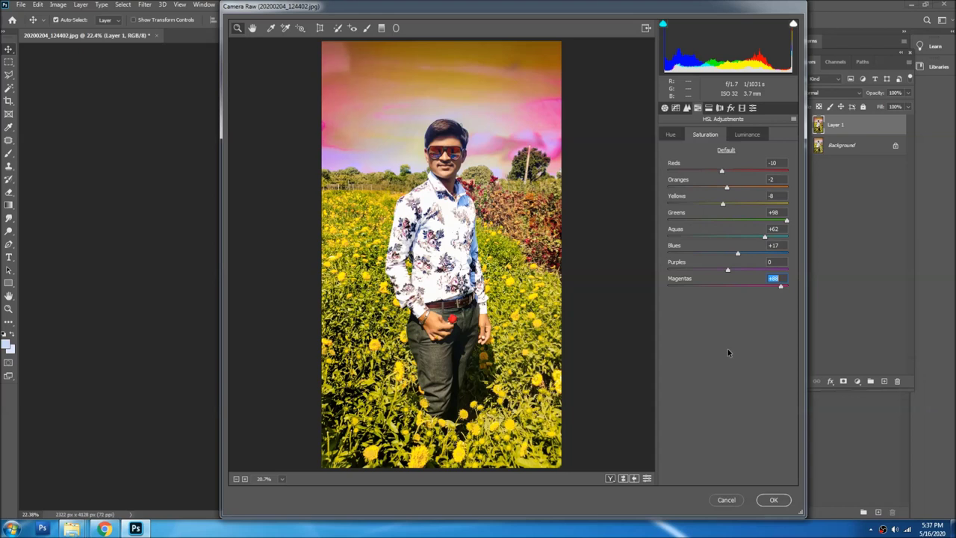
{"action": "left_click", "coordinate": [766, 269]}
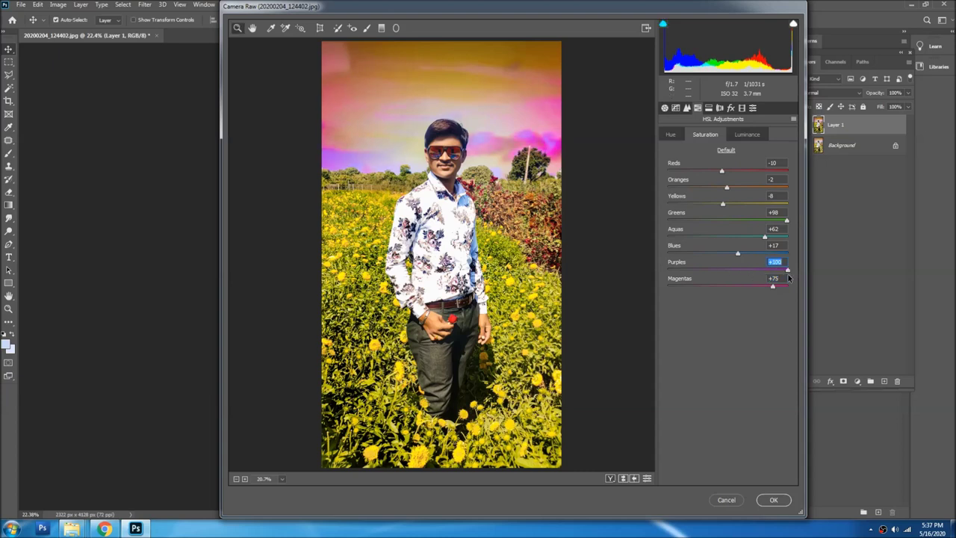
{"action": "left_click_drag", "start_coordinate": [765, 278], "coordinate": [762, 279]}
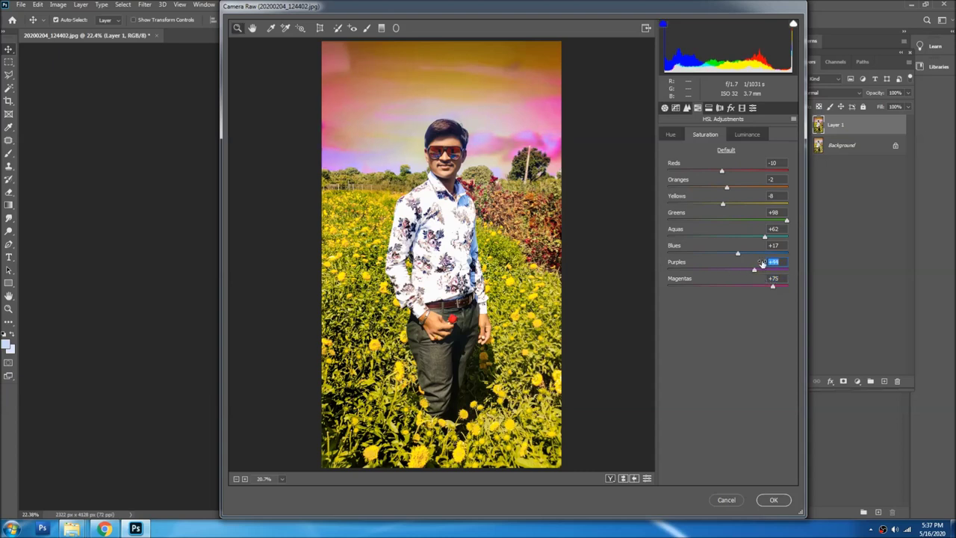
{"action": "left_click", "coordinate": [758, 237]}
{"action": "left_click", "coordinate": [749, 134]}
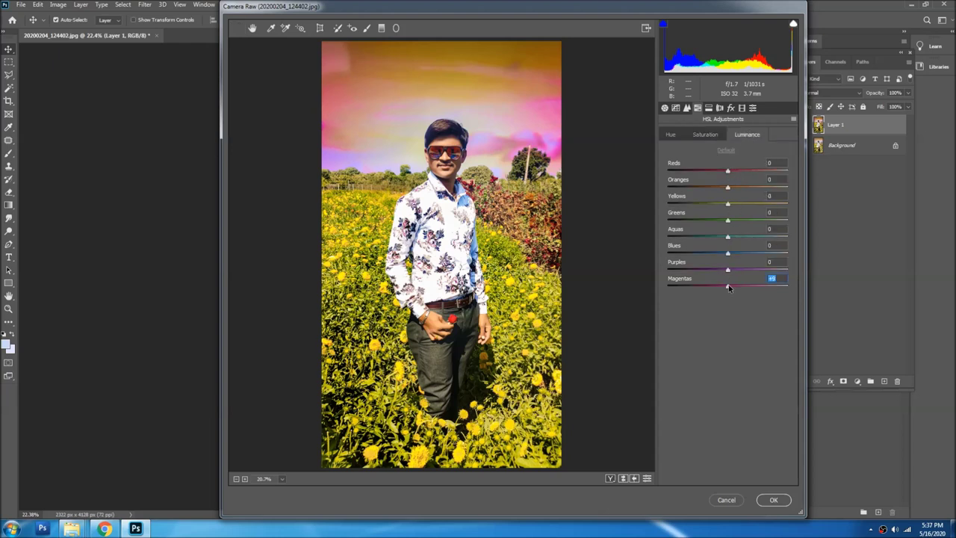
- Reset the Purples luminance to zero and browse the Split Toning, Lens Corrections and Calibration panels
{"action": "mouse_move", "coordinate": [727, 284]}
{"action": "left_mouse_down"}
{"action": "mouse_move", "coordinate": [680, 287]}
{"action": "mouse_move", "coordinate": [737, 296]}
{"action": "mouse_move", "coordinate": [727, 291]}
{"action": "mouse_move", "coordinate": [750, 272]}
{"action": "left_mouse_up"}
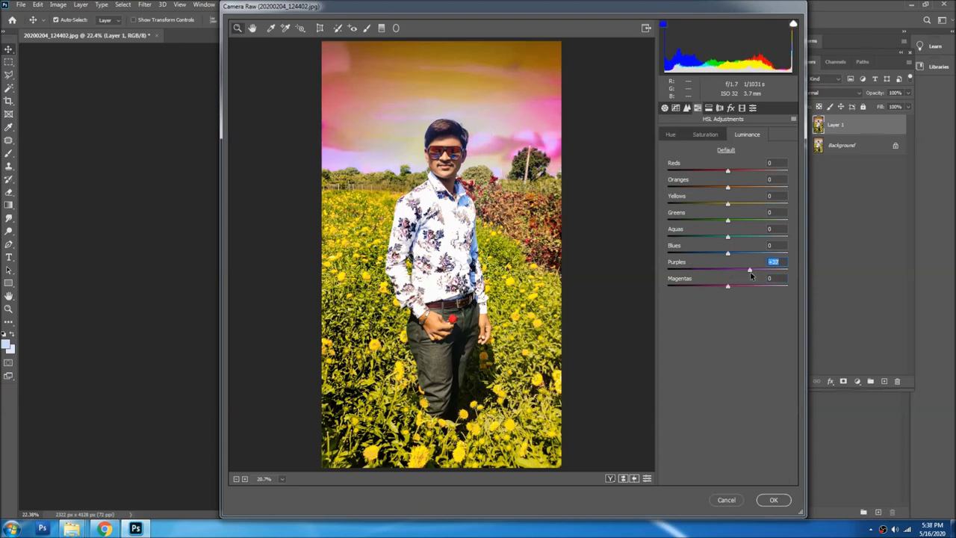
{"action": "double_click", "coordinate": [750, 276]}
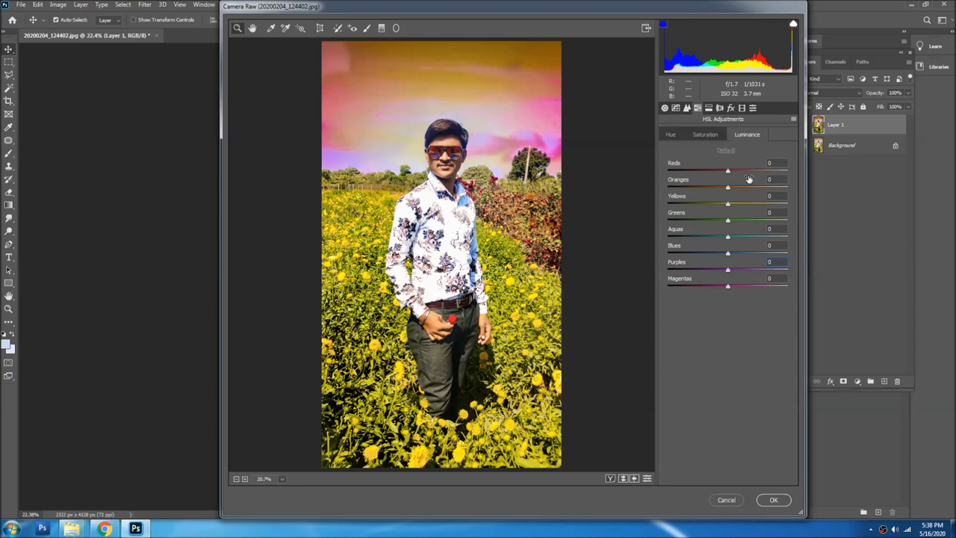
{"action": "left_click", "coordinate": [719, 107]}
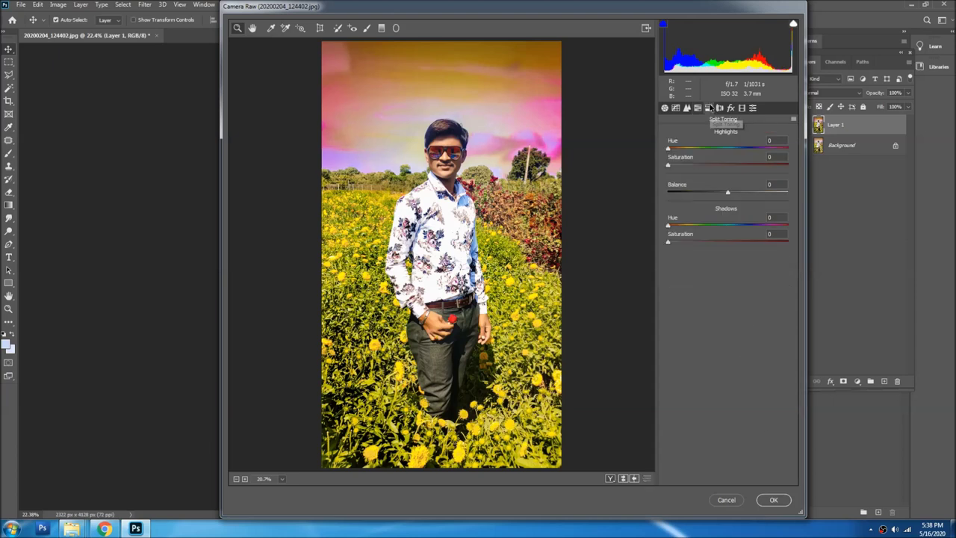
{"action": "left_click", "coordinate": [721, 109]}
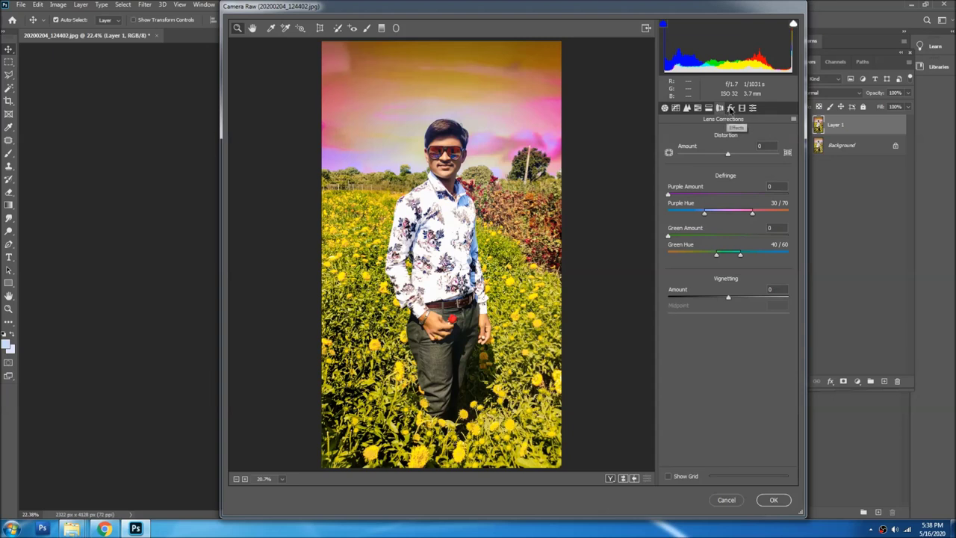
{"action": "left_click", "coordinate": [742, 108]}
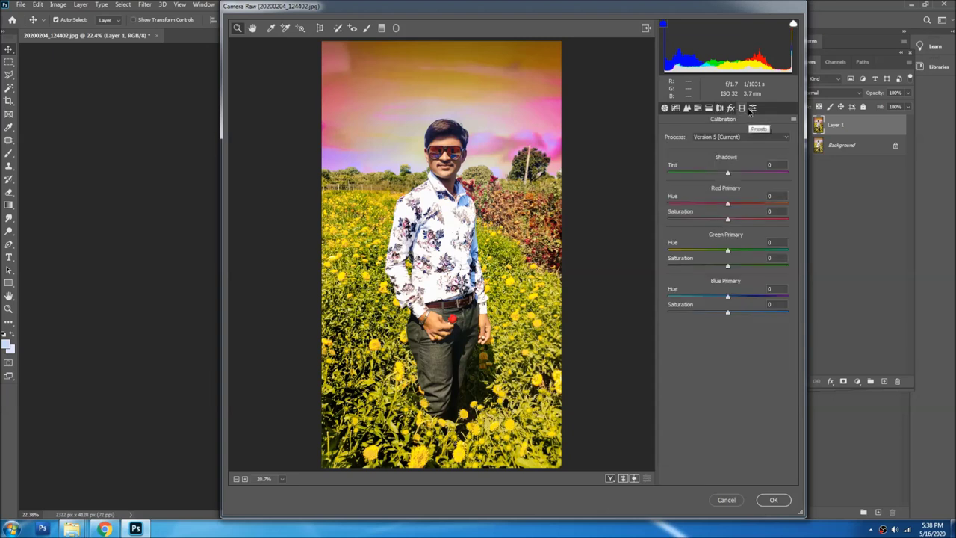
- Set the Calibration Shadows Tint to 0
{"action": "mouse_move", "coordinate": [728, 174]}
{"action": "left_mouse_down"}
{"action": "mouse_move", "coordinate": [696, 177]}
{"action": "mouse_move", "coordinate": [795, 188]}
{"action": "left_mouse_up"}
{"action": "left_click_drag", "start_coordinate": [668, 173], "coordinate": [752, 174]}
{"action": "type", "text": "0"}
- Apply the Camera Raw edits and toggle Layer 1 to compare before and after
{"action": "left_click", "coordinate": [780, 497]}
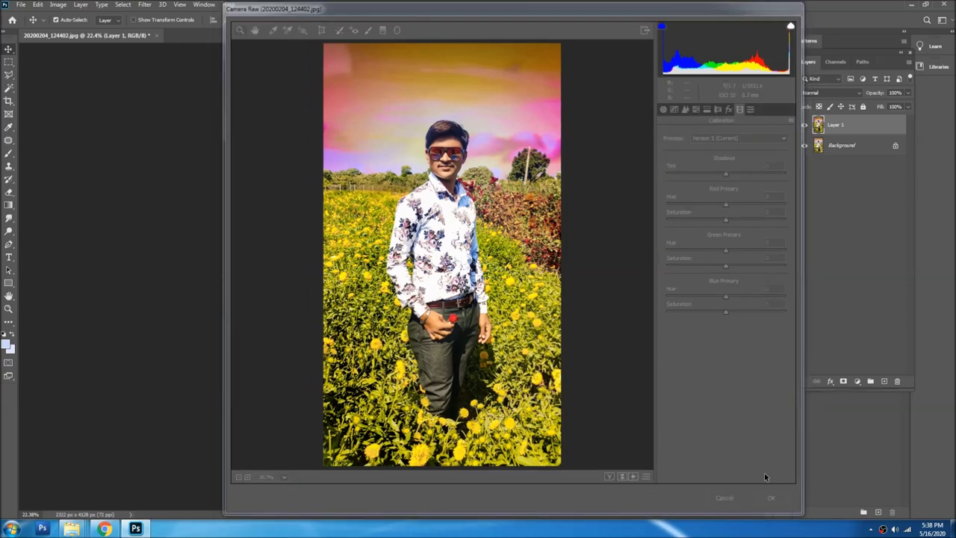
{"action": "left_click", "coordinate": [804, 124]}
{"action": "left_click", "coordinate": [804, 125]}
- Show Layer 1, merge it into Background, and duplicate the result as a new layer
{"action": "left_click", "coordinate": [804, 125]}
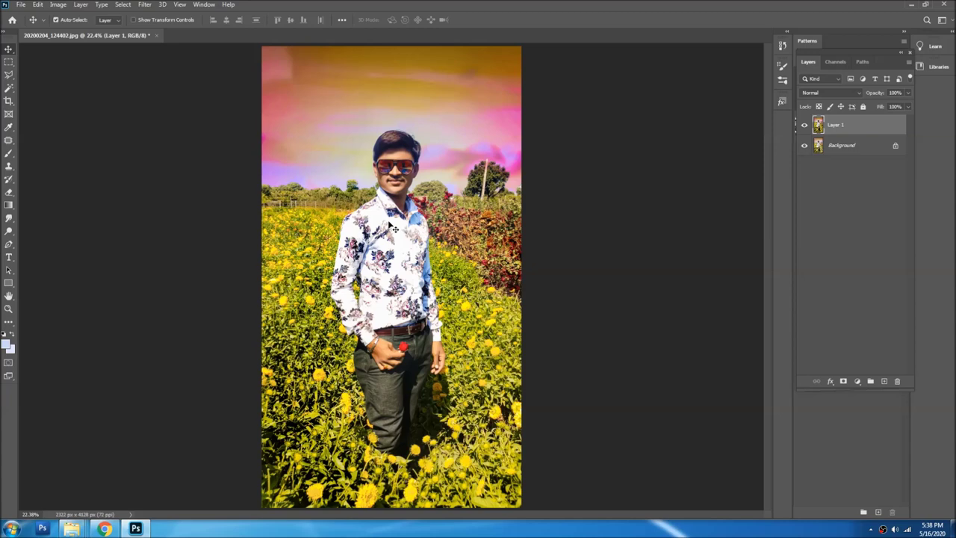
{"action": "key", "text": "ctrl+e"}
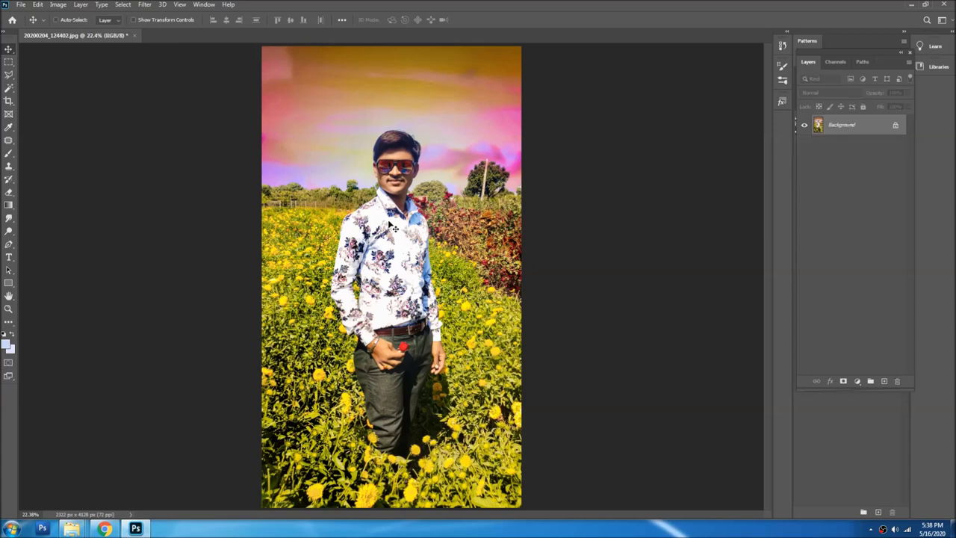
{"action": "key", "text": "ctrl+j"}
- Launch Color Efex Pro 4 on the new layer and lower the system volume
{"action": "left_click", "coordinate": [144, 4]}
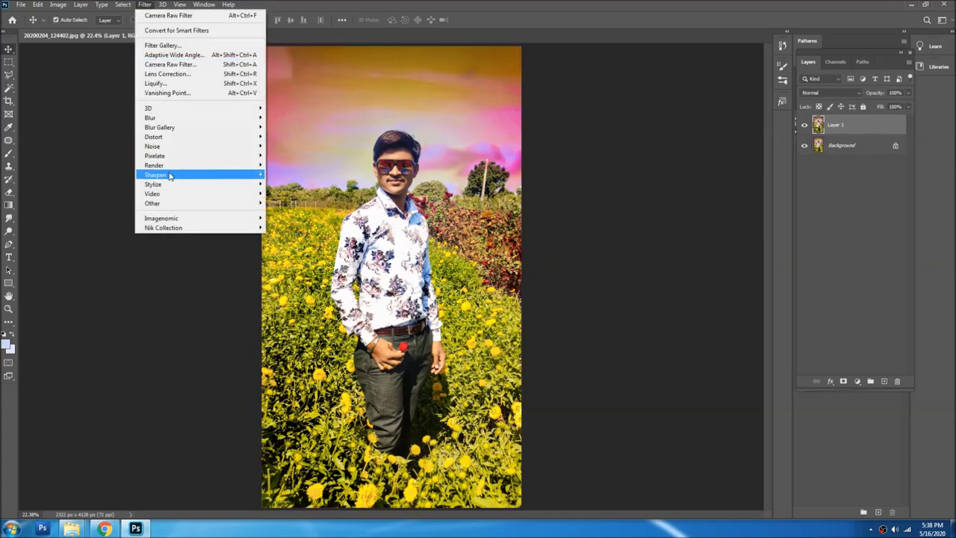
{"action": "mouse_move", "coordinate": [163, 227]}
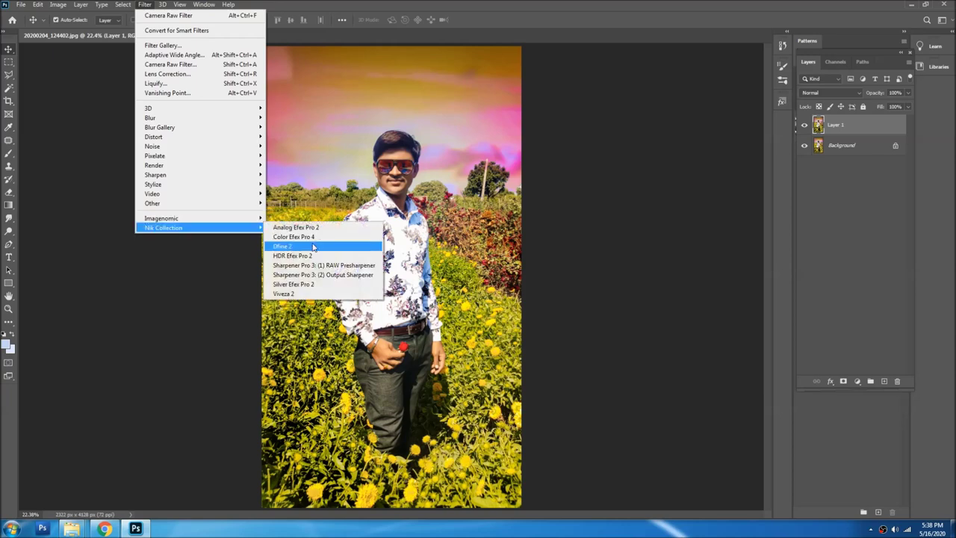
{"action": "left_click", "coordinate": [314, 236]}
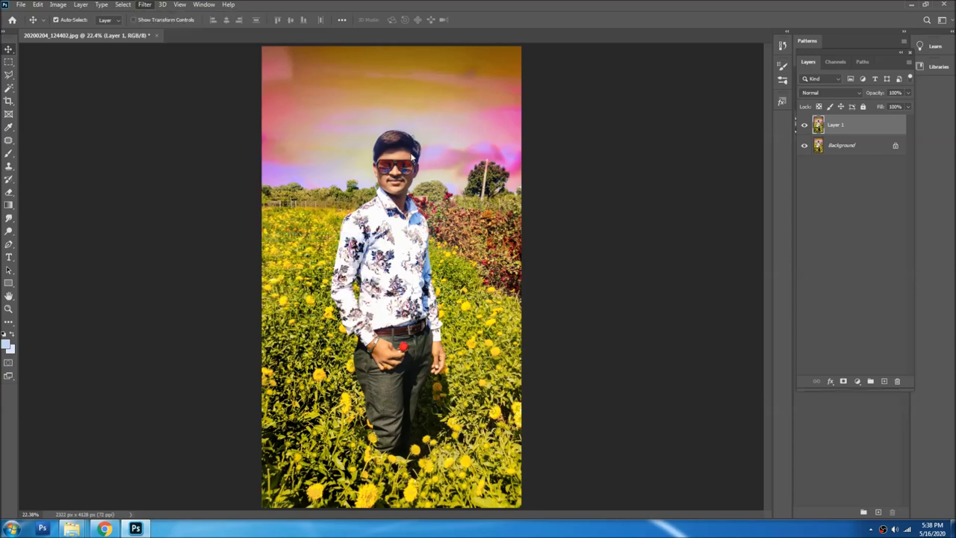
{"action": "left_click", "coordinate": [894, 529]}
{"action": "key", "text": "Down"}
{"action": "key", "text": "Down"}
{"action": "key", "text": "Down"}
- Preview Bleach Bypass, Color Stylizer, Duplex, Film Efex, Film Grain, Ink, Pro Contrast and Sunlight filters
{"action": "key", "text": "Escape"}
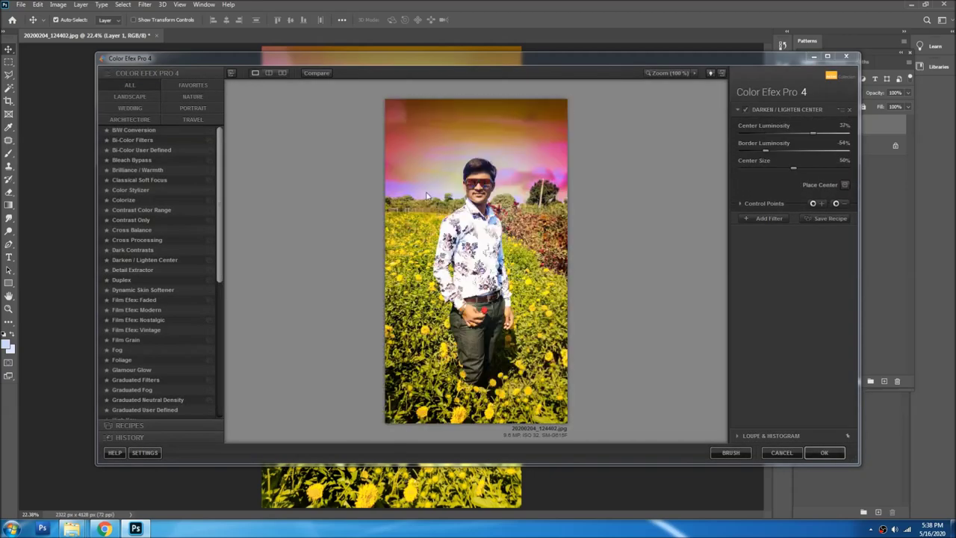
{"action": "left_click", "coordinate": [149, 159]}
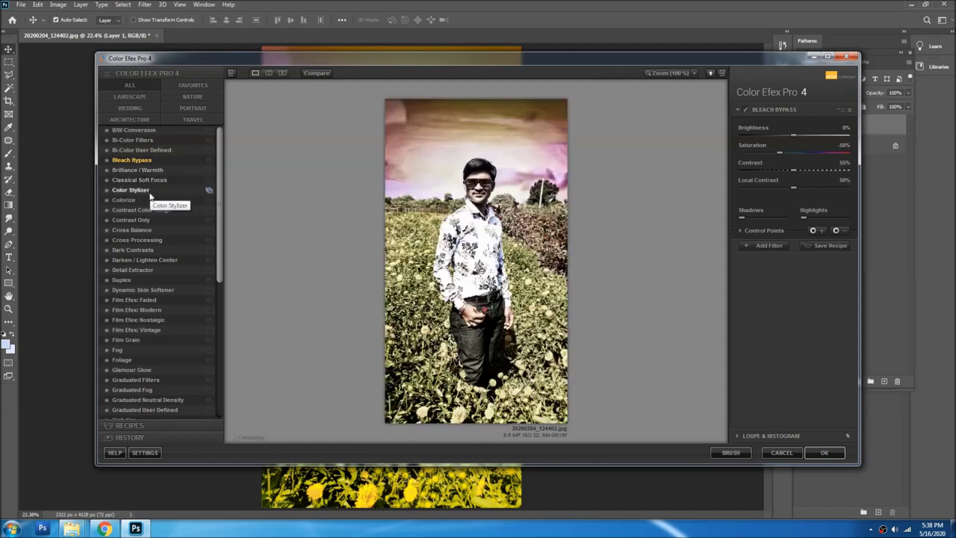
{"action": "left_click", "coordinate": [150, 189]}
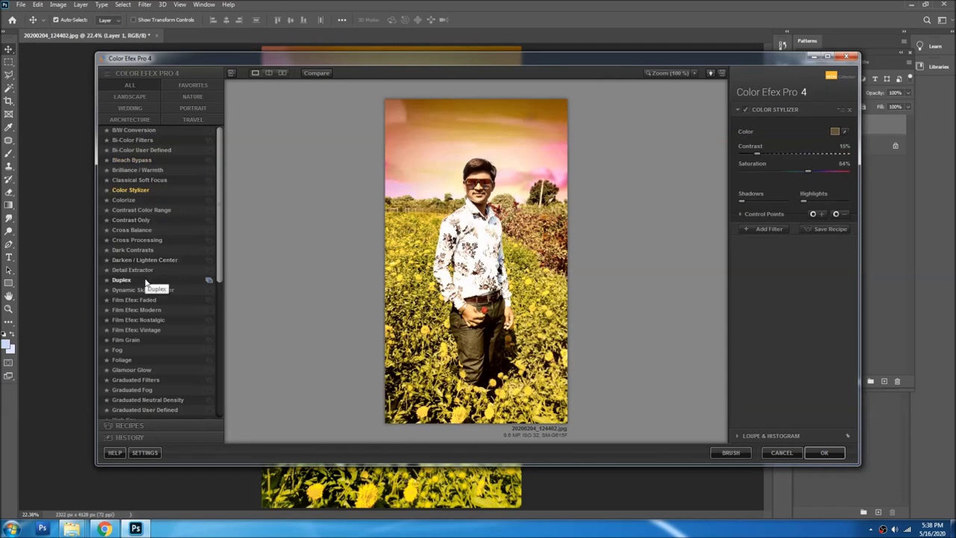
{"action": "left_click", "coordinate": [146, 280]}
{"action": "left_click", "coordinate": [140, 290]}
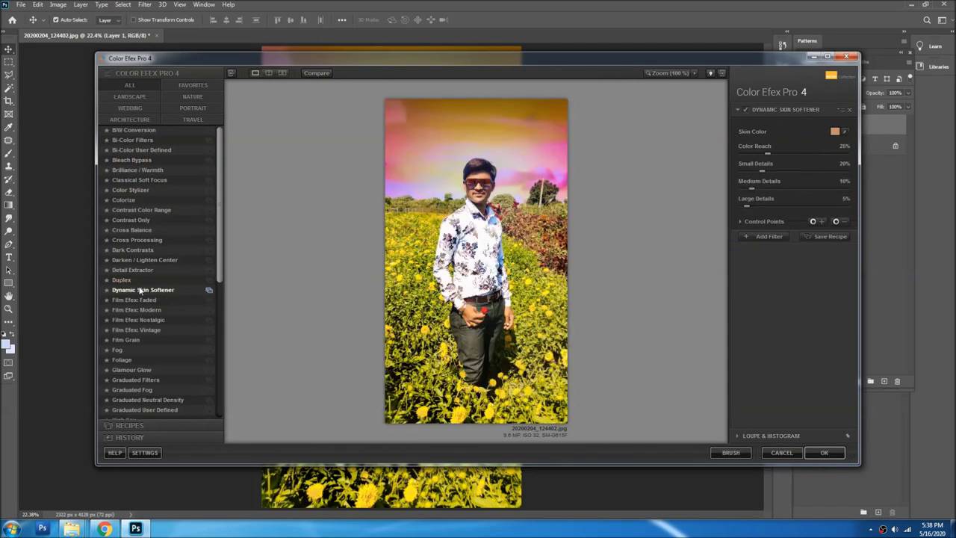
{"action": "left_click", "coordinate": [137, 299]}
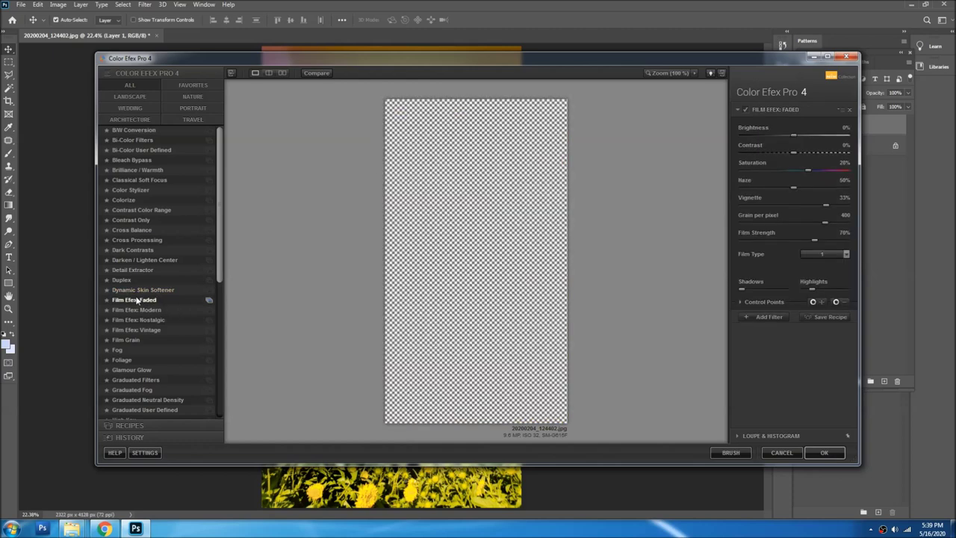
{"action": "left_click", "coordinate": [141, 311]}
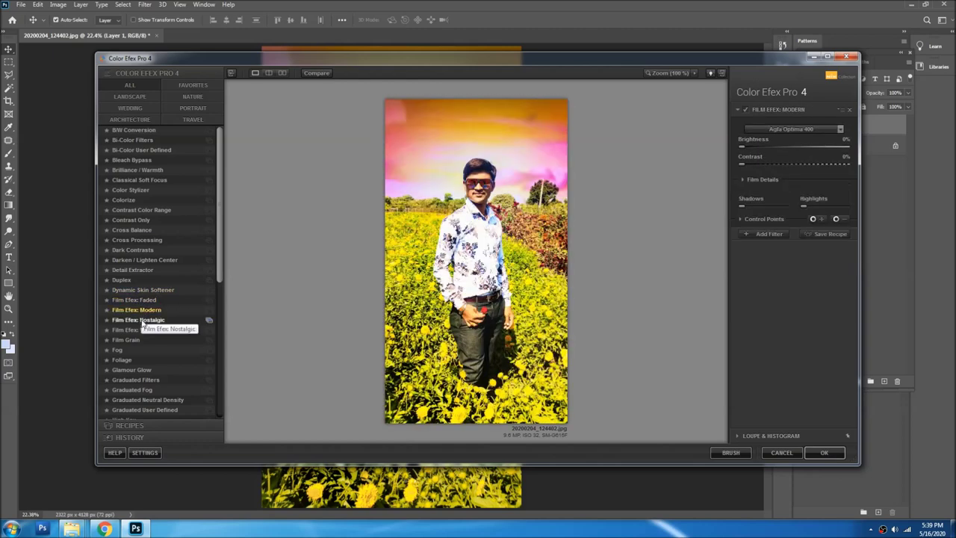
{"action": "left_click", "coordinate": [143, 320]}
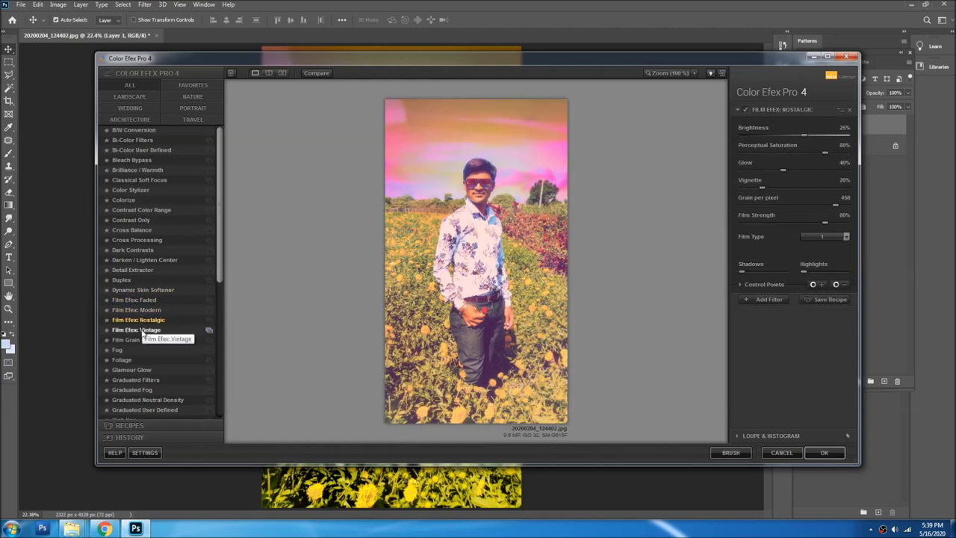
{"action": "left_click", "coordinate": [141, 329]}
{"action": "left_click", "coordinate": [141, 340]}
{"action": "scroll", "coordinate": [139, 343], "scroll_direction": "down", "scroll_amount": 2}
{"action": "left_click", "coordinate": [141, 354]}
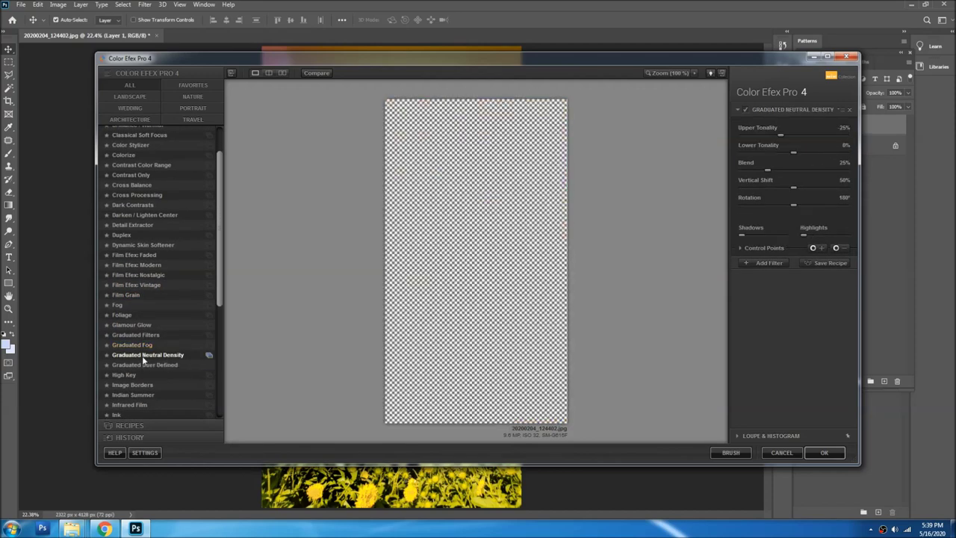
{"action": "scroll", "coordinate": [138, 373], "scroll_direction": "down", "scroll_amount": 2}
{"action": "left_click", "coordinate": [123, 354]}
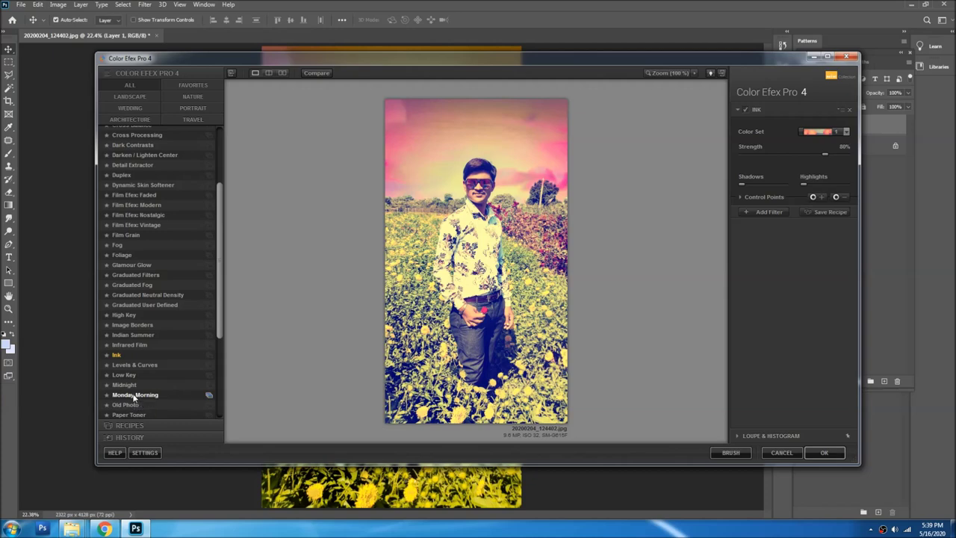
{"action": "left_click", "coordinate": [133, 395]}
{"action": "scroll", "coordinate": [132, 392], "scroll_direction": "down", "scroll_amount": 3}
{"action": "left_click", "coordinate": [132, 389]}
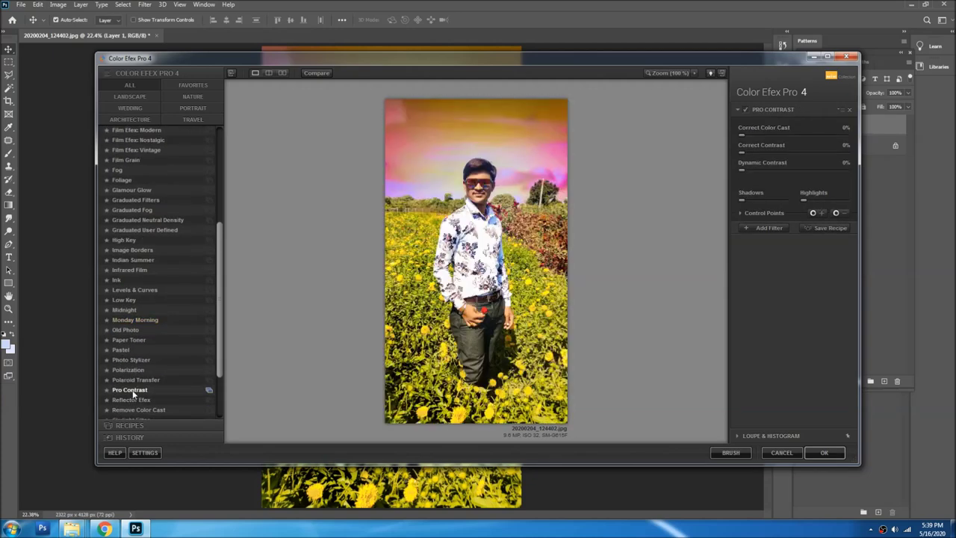
{"action": "scroll", "coordinate": [132, 392], "scroll_direction": "down", "scroll_amount": 2}
{"action": "left_click", "coordinate": [132, 388]}
{"action": "scroll", "coordinate": [132, 384], "scroll_direction": "down", "scroll_amount": 1}
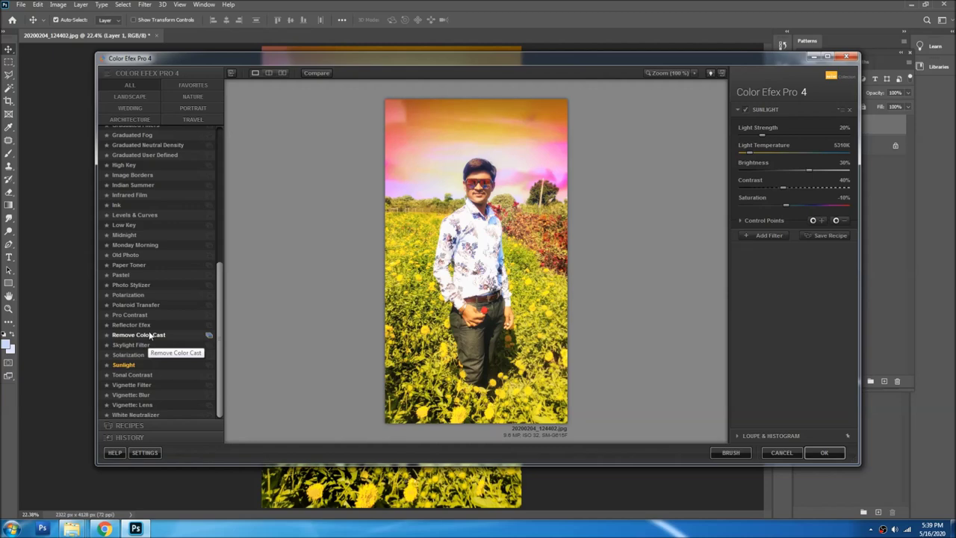
- Try Vignette, Levels & Curves, Infrared, Indian Summer, Image Borders, High Key and Graduated Fog, settling on Darken / Lighten Center
{"action": "left_click", "coordinate": [135, 385]}
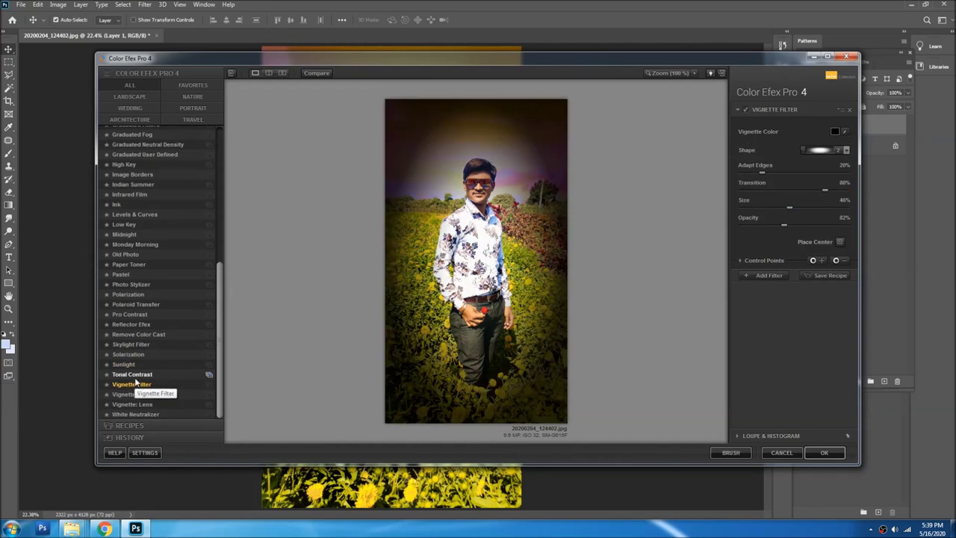
{"action": "left_click", "coordinate": [132, 404]}
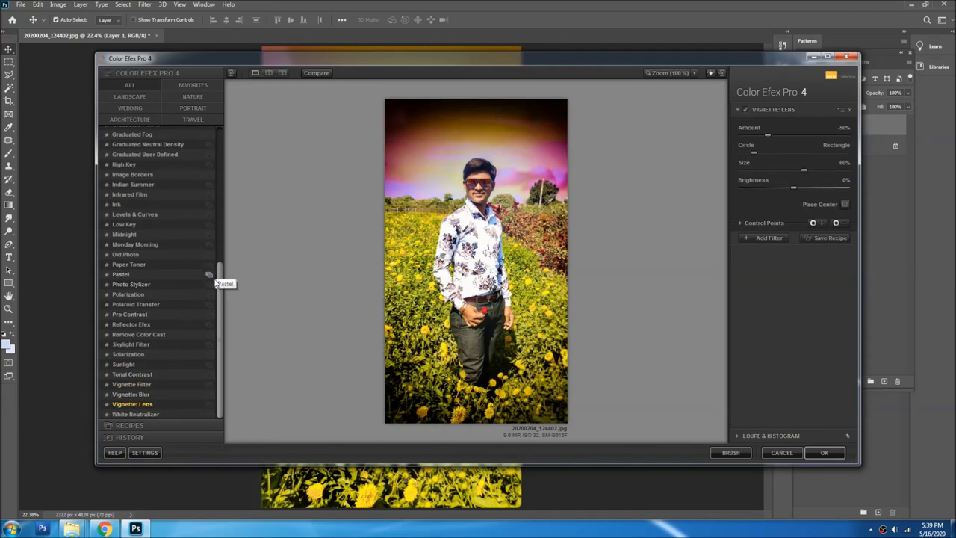
{"action": "left_click", "coordinate": [131, 215]}
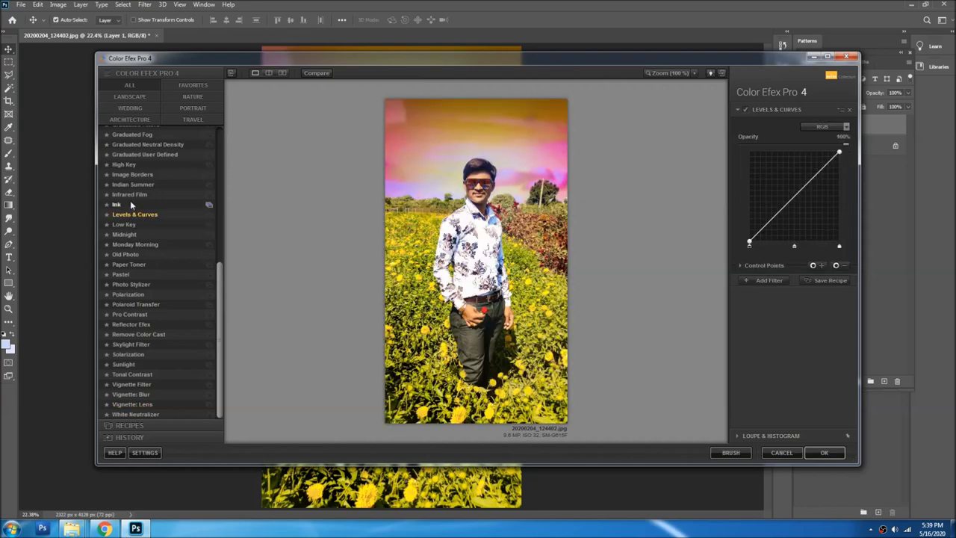
{"action": "left_click", "coordinate": [129, 197]}
{"action": "left_click", "coordinate": [135, 186]}
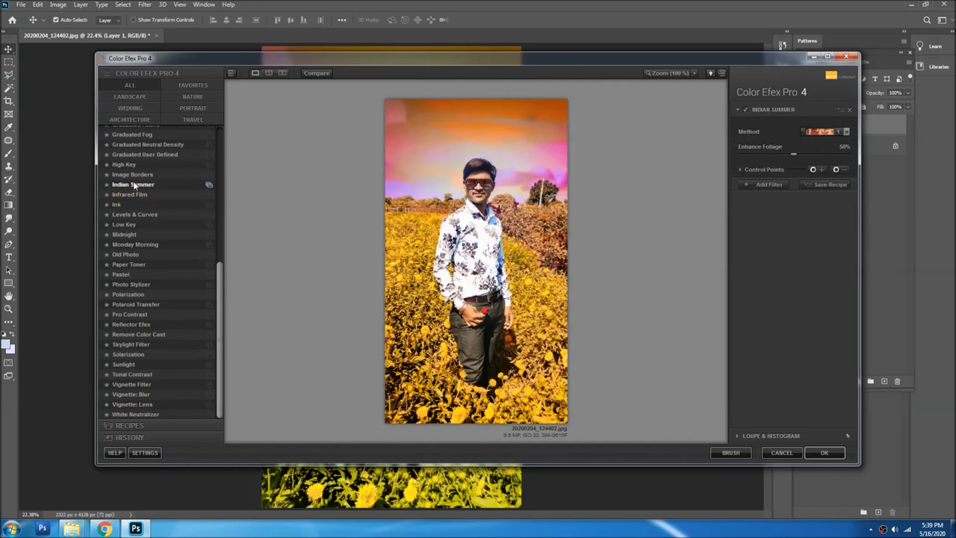
{"action": "left_click", "coordinate": [133, 175]}
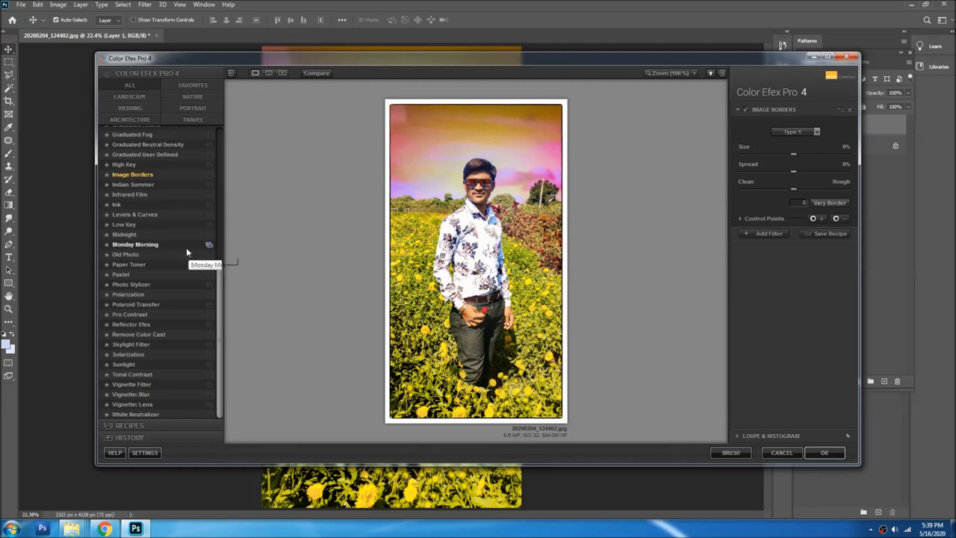
{"action": "left_click", "coordinate": [124, 165]}
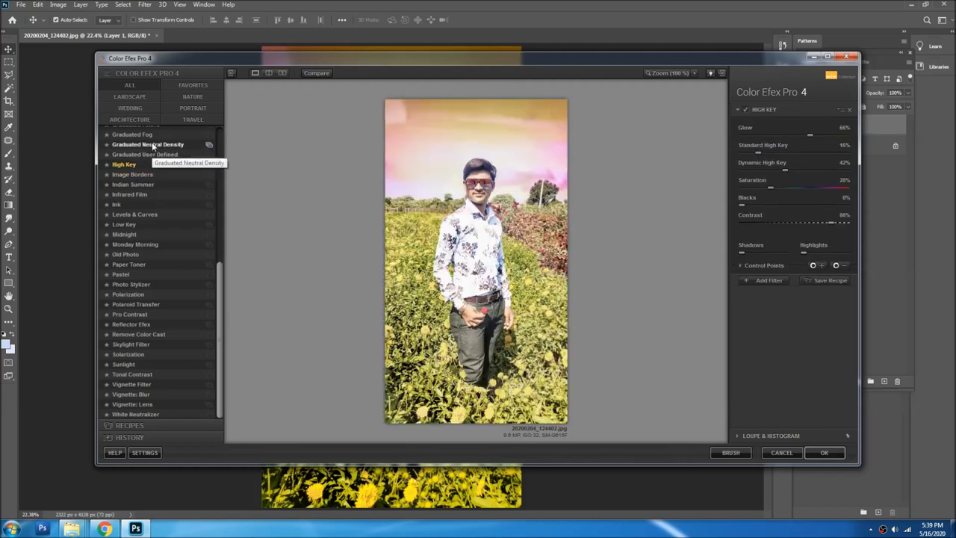
{"action": "left_click", "coordinate": [150, 134]}
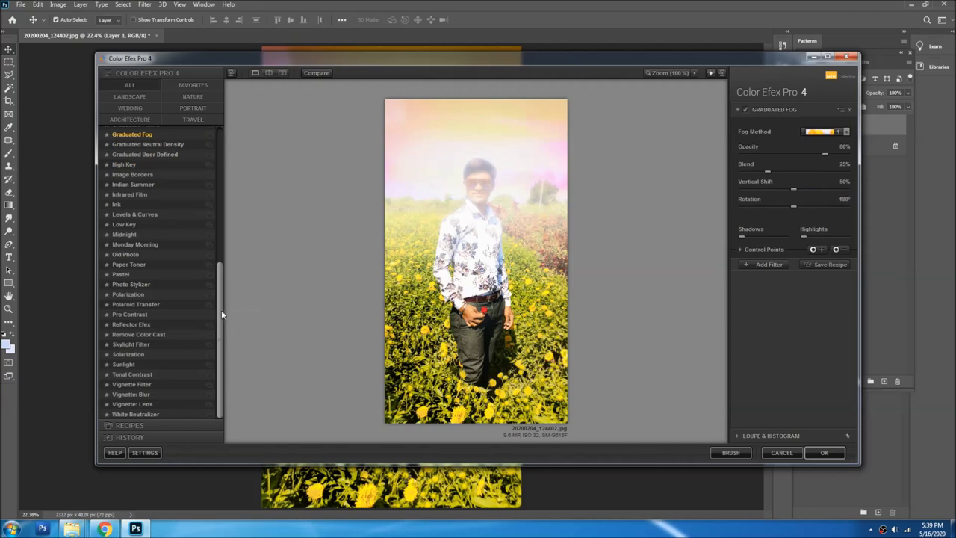
{"action": "left_click_drag", "start_coordinate": [221, 310], "coordinate": [218, 236]}
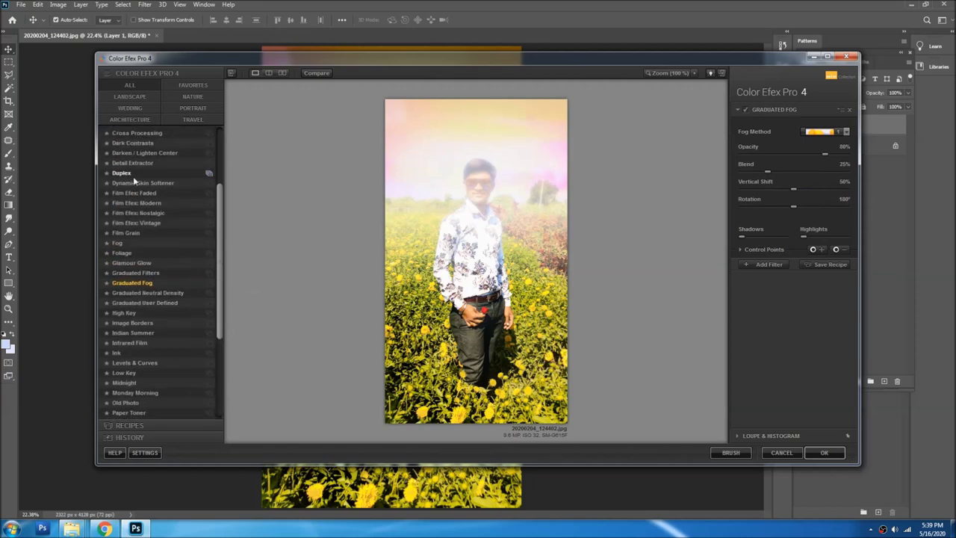
{"action": "left_click", "coordinate": [138, 153]}
{"action": "left_click", "coordinate": [139, 142]}
{"action": "left_click", "coordinate": [140, 153]}
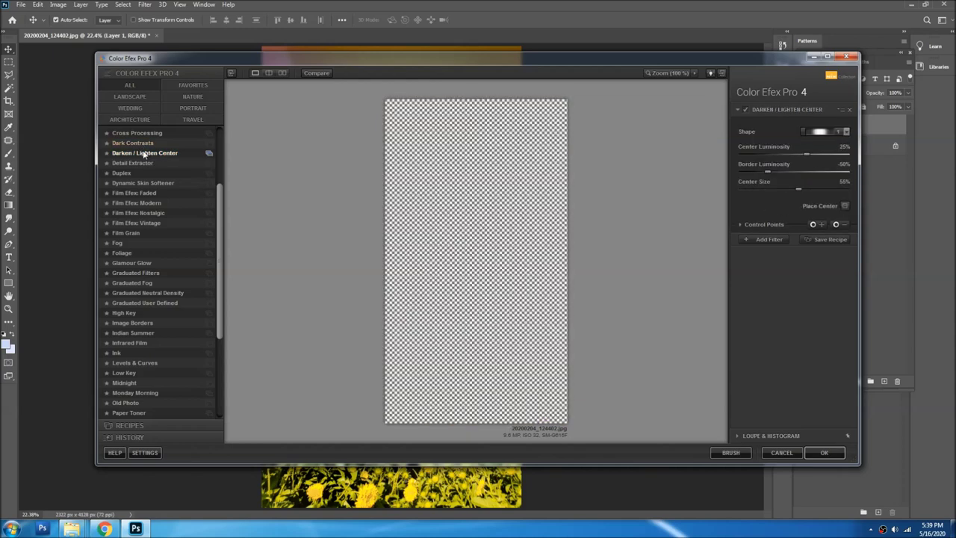
- Set Darken / Lighten Center to 28% centre, -43% border, 62% size and apply it
{"action": "mouse_move", "coordinate": [798, 155]}
{"action": "left_mouse_down"}
{"action": "mouse_move", "coordinate": [826, 155]}
{"action": "mouse_move", "coordinate": [793, 161]}
{"action": "mouse_move", "coordinate": [818, 165]}
{"action": "left_mouse_up"}
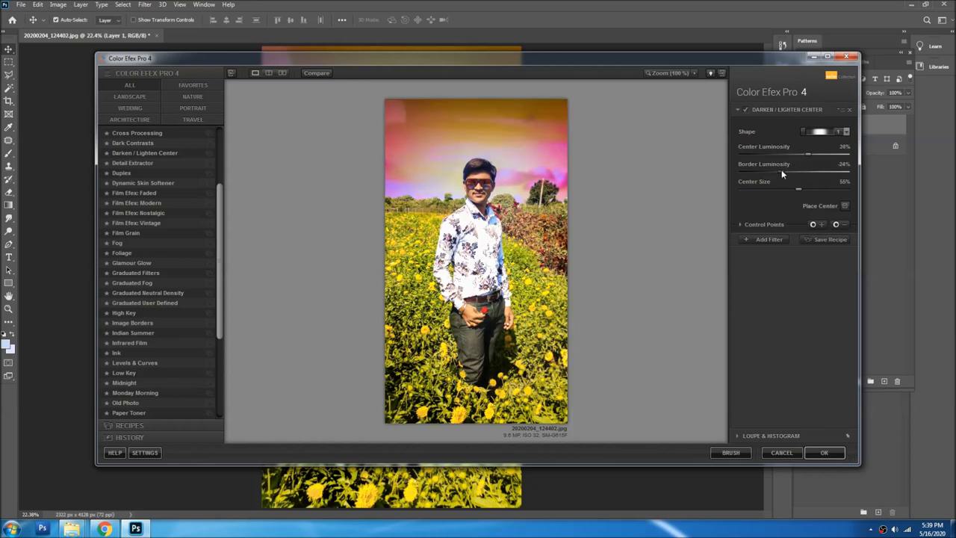
{"action": "left_click_drag", "start_coordinate": [771, 170], "coordinate": [785, 173]}
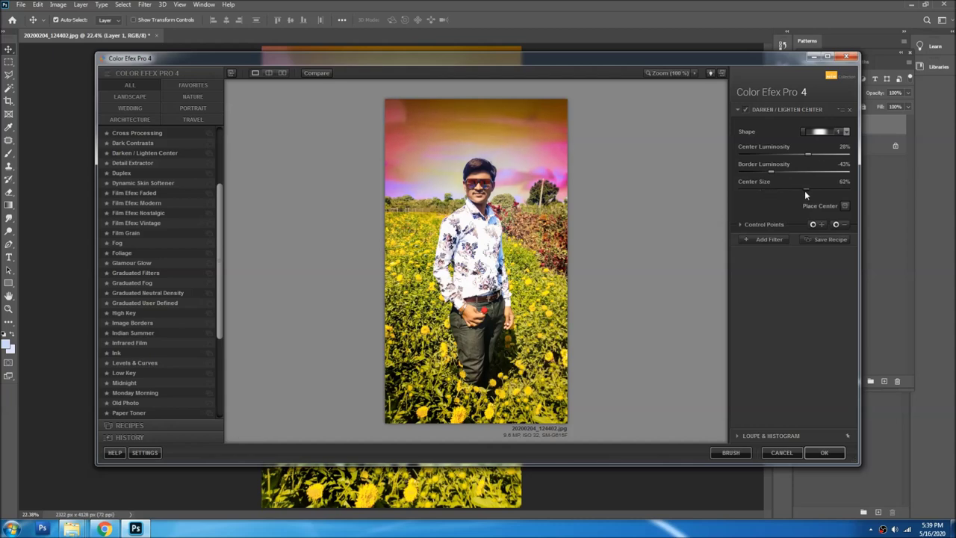
{"action": "left_click", "coordinate": [824, 453]}
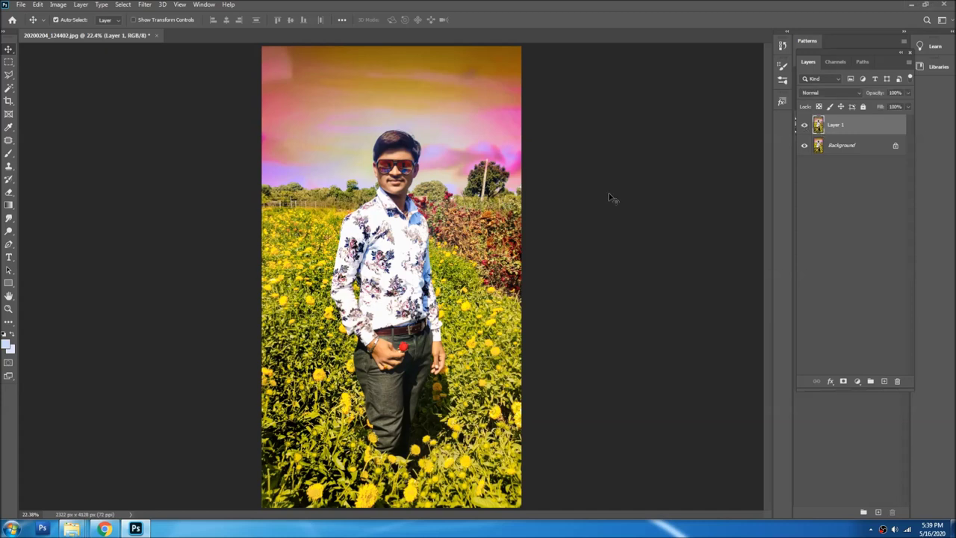
- Merge the filtered layer into Background and rerun the last Color Efex Pro 4 filter
{"action": "key", "text": "ctrl+e"}
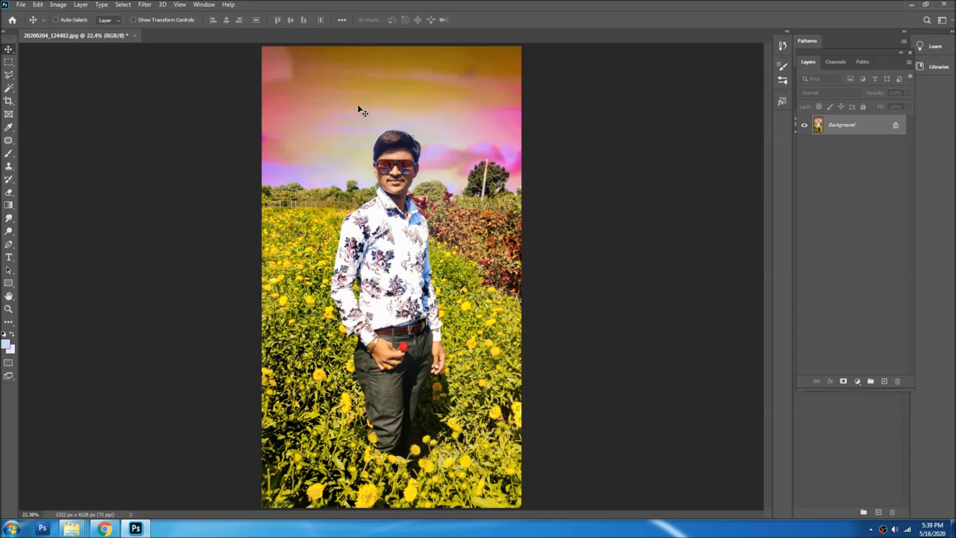
{"action": "left_click", "coordinate": [144, 5]}
{"action": "mouse_move", "coordinate": [163, 228]}
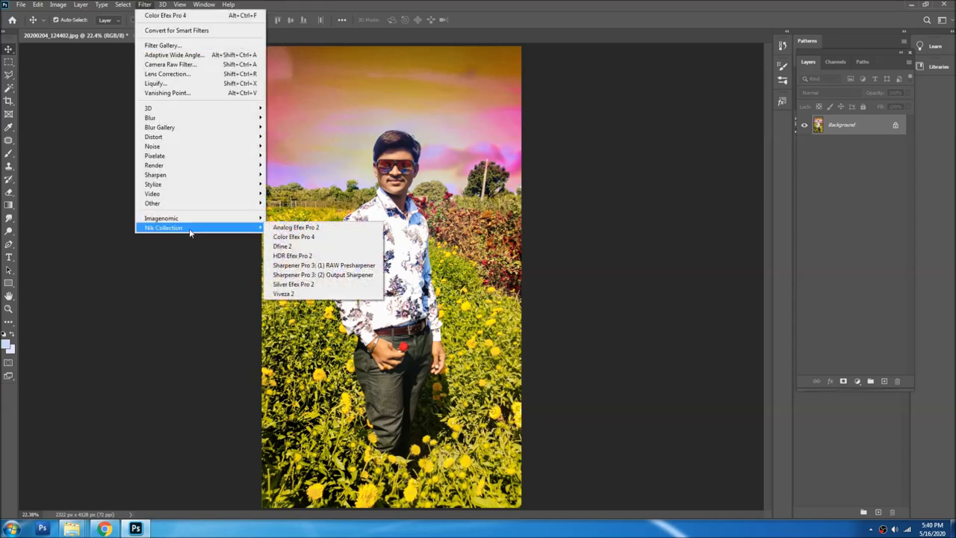
{"action": "left_click", "coordinate": [179, 16]}
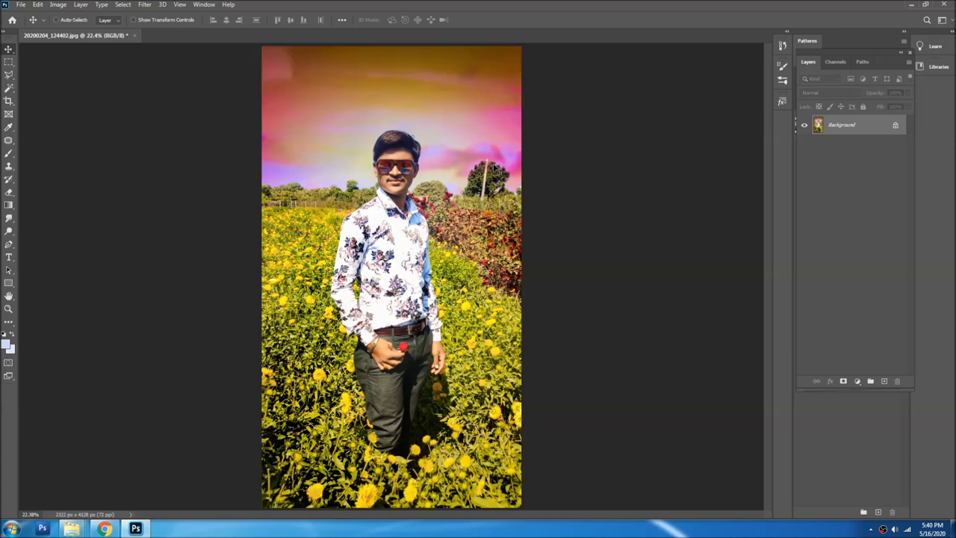
{"action": "key", "text": "ctrl+plus"}
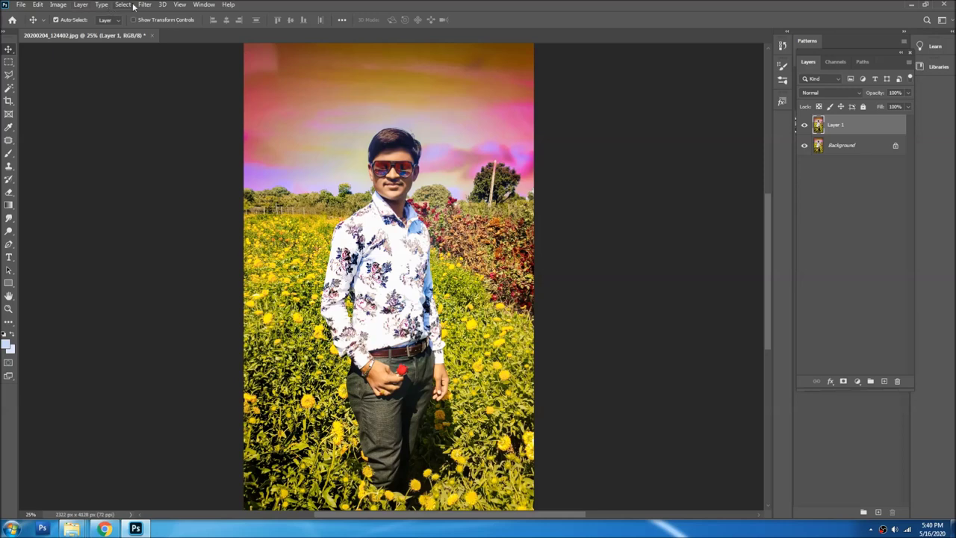
{"action": "left_click", "coordinate": [144, 4]}
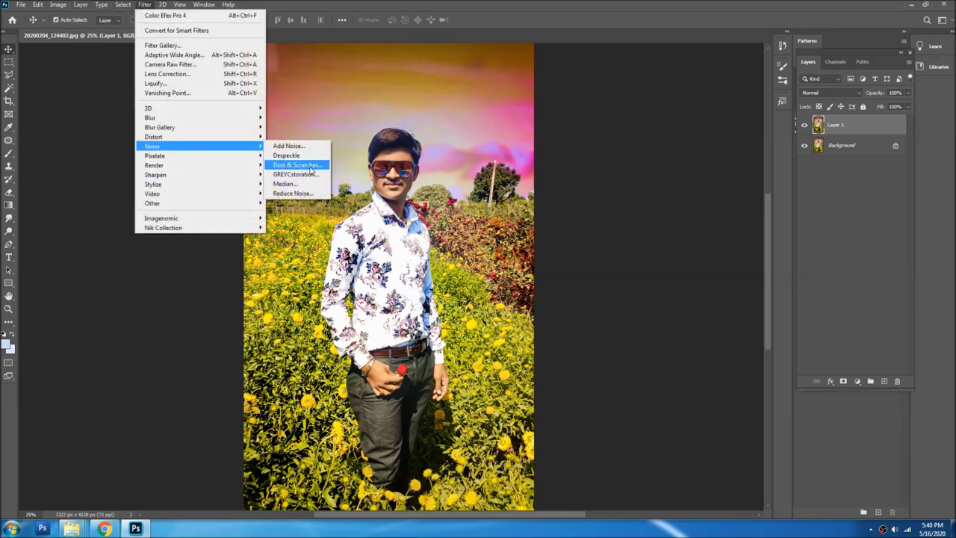
- Open the GREYCstoration noise filter and pan its preview over the man's face and floral shirt
{"action": "left_click", "coordinate": [305, 176]}
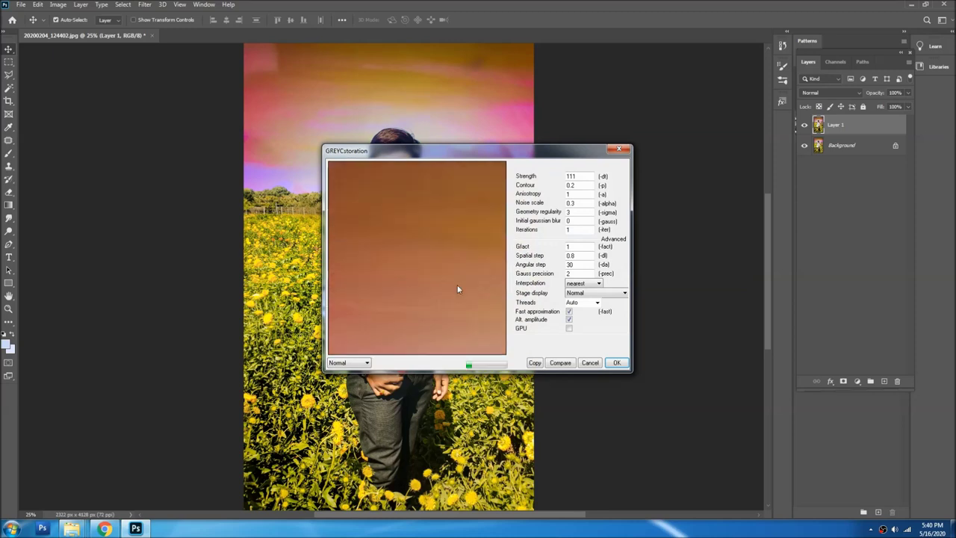
{"action": "left_click", "coordinate": [396, 146]}
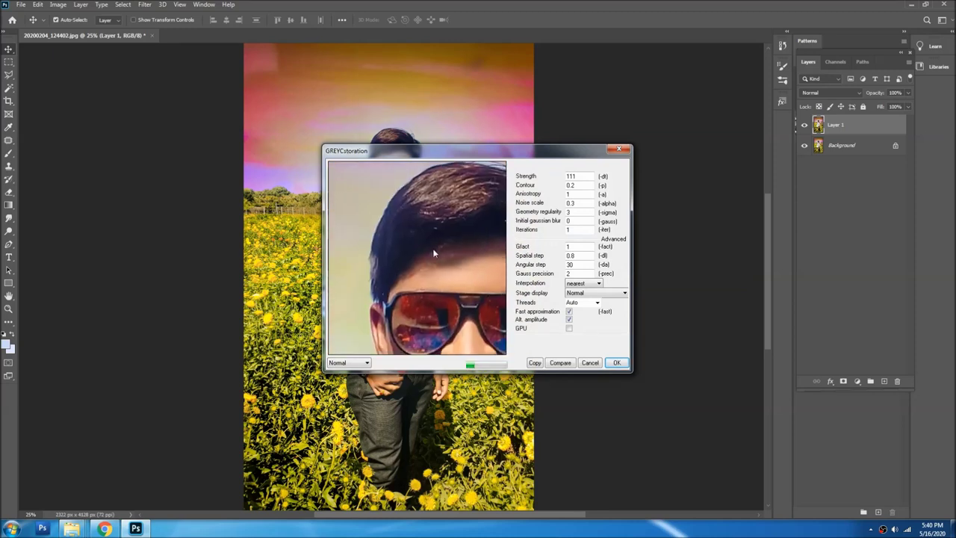
{"action": "left_click_drag", "start_coordinate": [376, 213], "coordinate": [386, 237]}
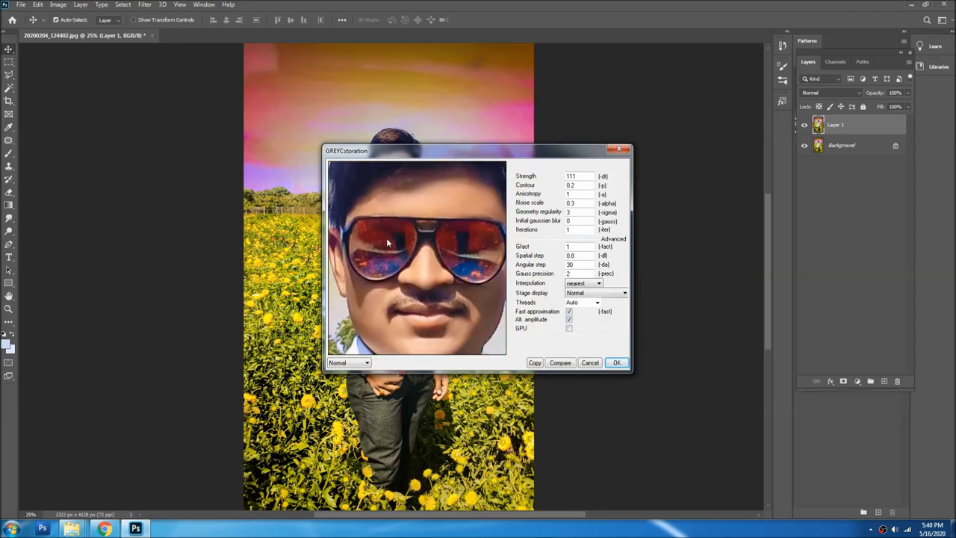
{"action": "left_click", "coordinate": [397, 260]}
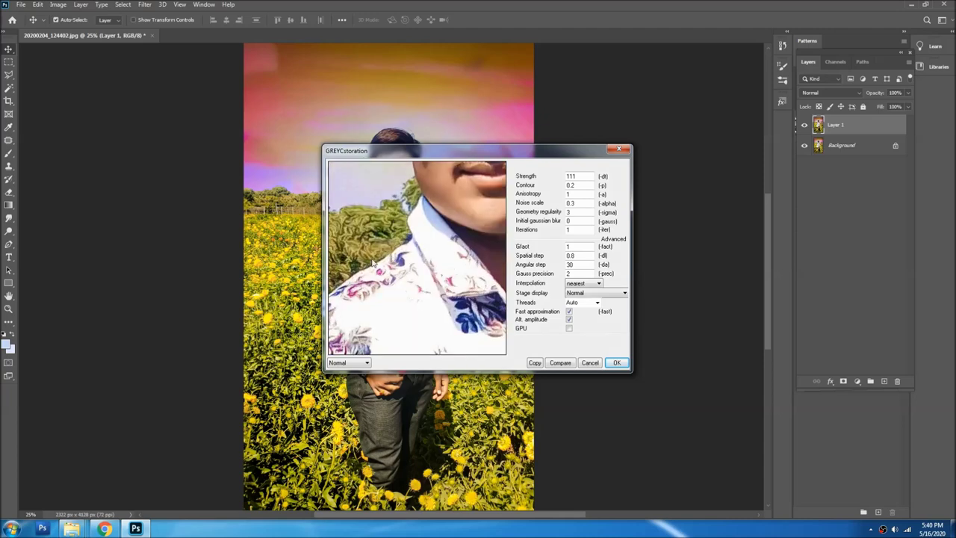
{"action": "mouse_move", "coordinate": [365, 265]}
{"action": "left_mouse_down"}
{"action": "mouse_move", "coordinate": [404, 278]}
{"action": "mouse_move", "coordinate": [413, 211]}
{"action": "left_mouse_up"}
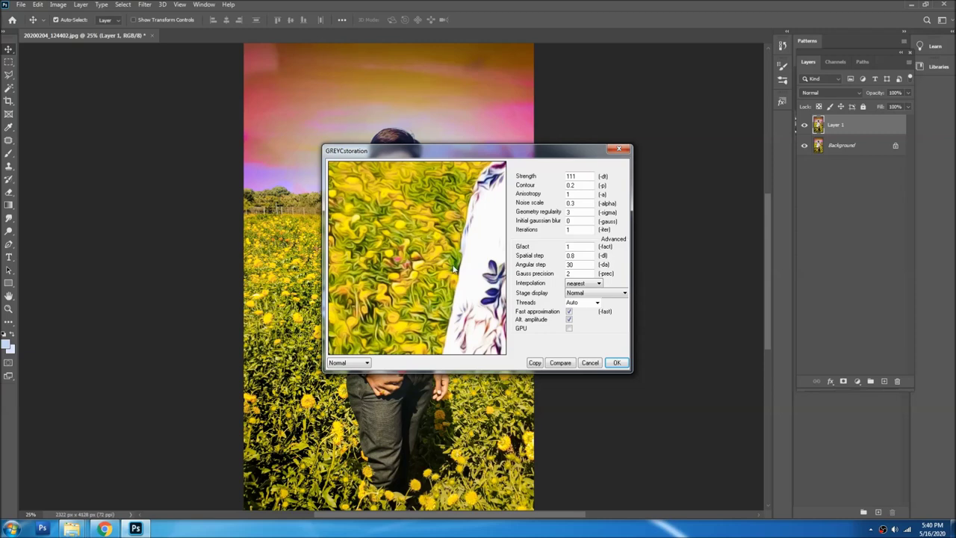
{"action": "left_click_drag", "start_coordinate": [455, 268], "coordinate": [397, 222]}
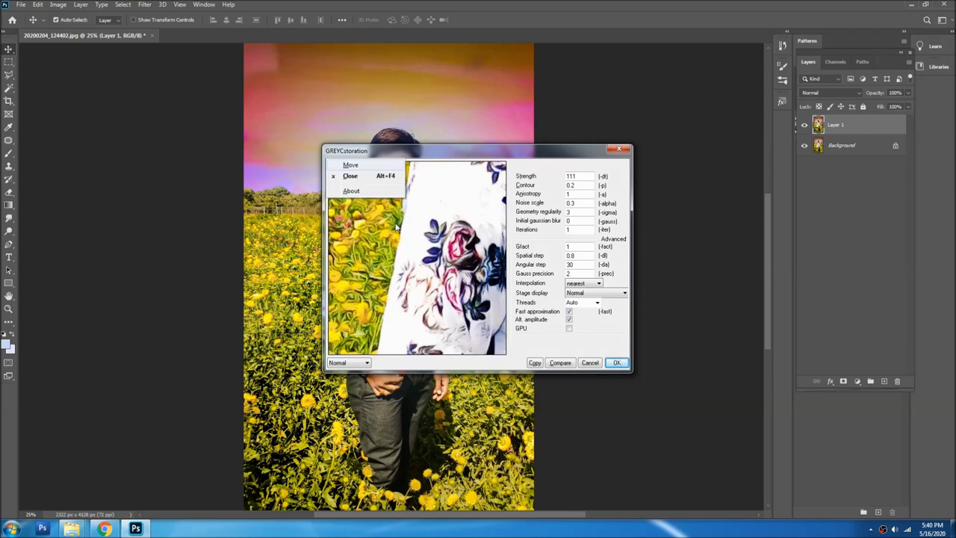
{"action": "key", "text": "Escape"}
{"action": "left_click_drag", "start_coordinate": [453, 261], "coordinate": [384, 231]}
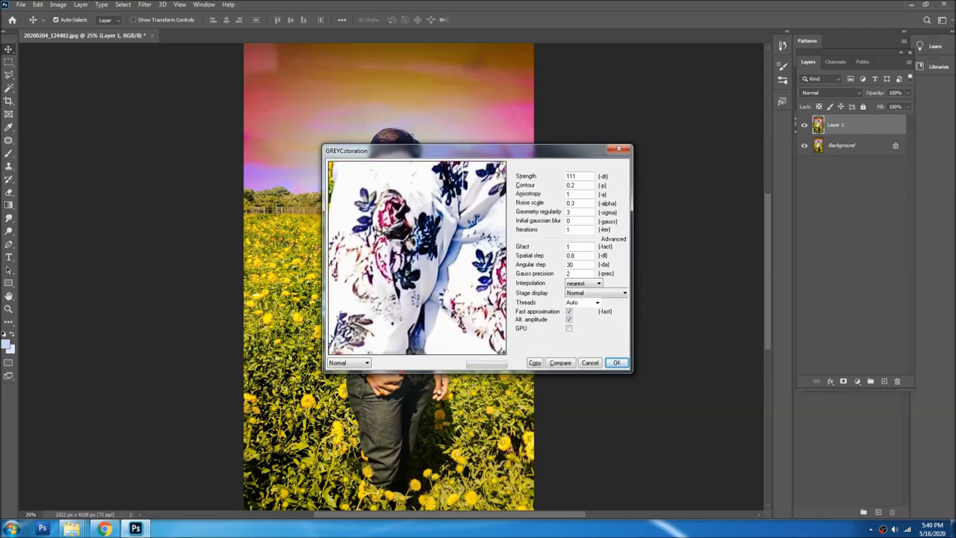
{"action": "left_click_drag", "start_coordinate": [450, 227], "coordinate": [397, 273]}
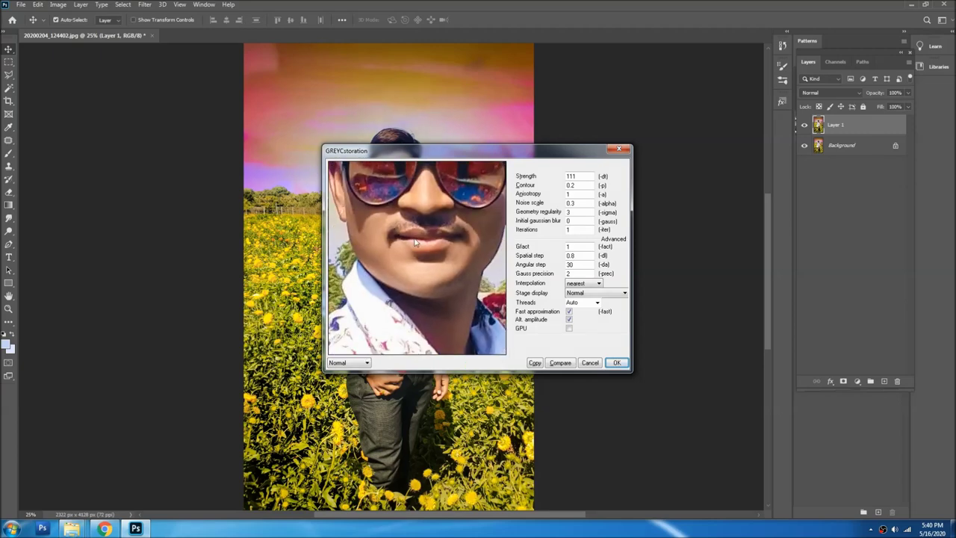
{"action": "left_click_drag", "start_coordinate": [581, 176], "coordinate": [566, 178]}
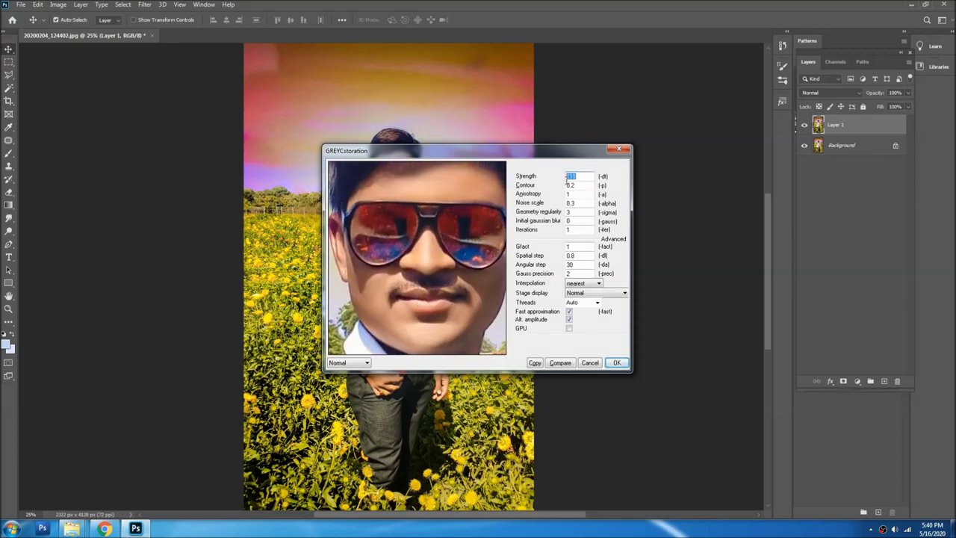
- Set GREYCstoration strength to 80 and geometry regularity to 2, check the trees, and apply it
{"action": "type", "text": "80"}
{"action": "double_click", "coordinate": [569, 212]}
{"action": "type", "text": "8"}
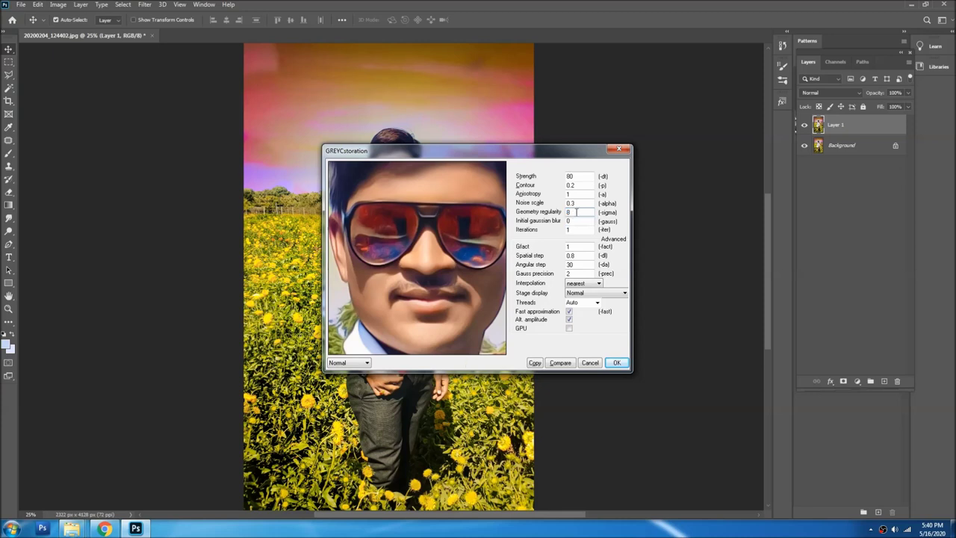
{"action": "key", "text": "BackSpace"}
{"action": "type", "text": "2"}
{"action": "left_click_drag", "start_coordinate": [431, 257], "coordinate": [490, 231]}
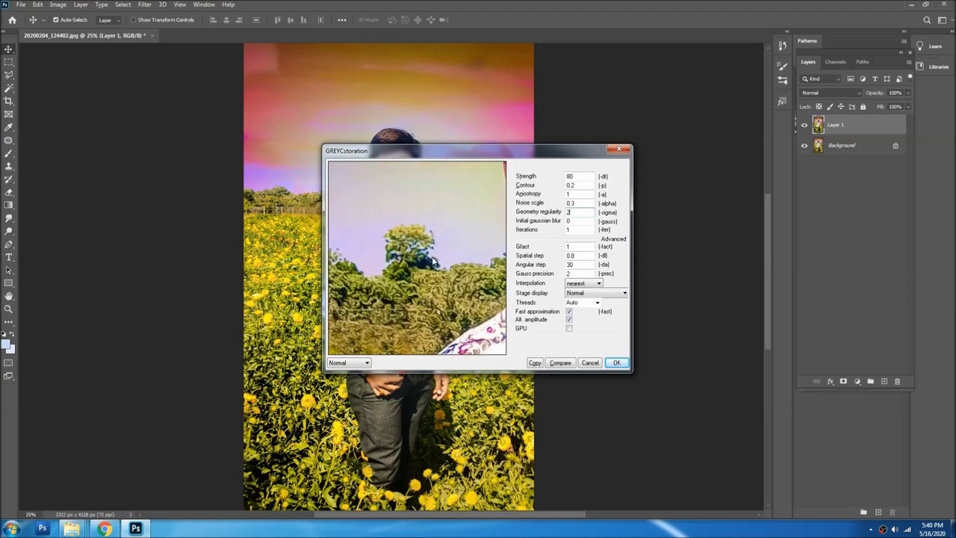
{"action": "left_click_drag", "start_coordinate": [441, 257], "coordinate": [418, 227]}
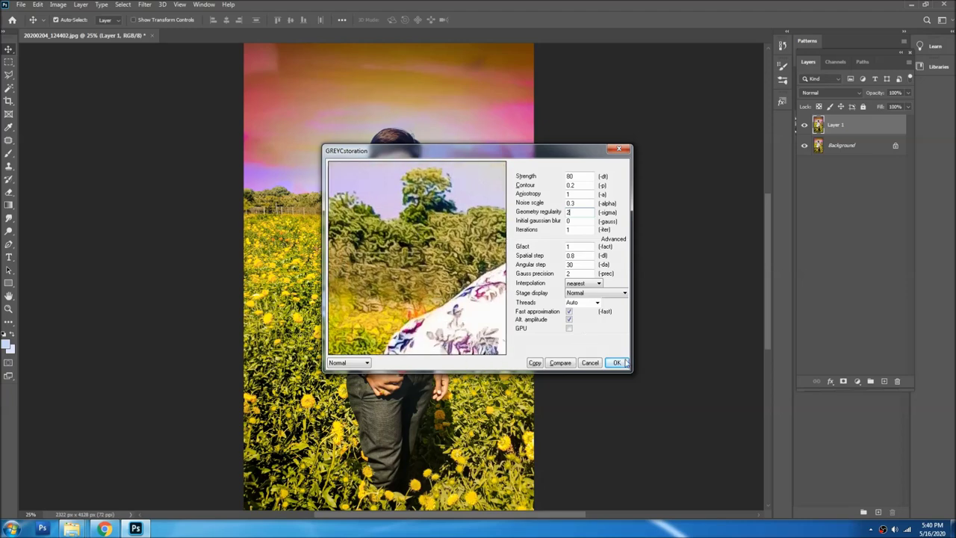
{"action": "left_click", "coordinate": [617, 362]}
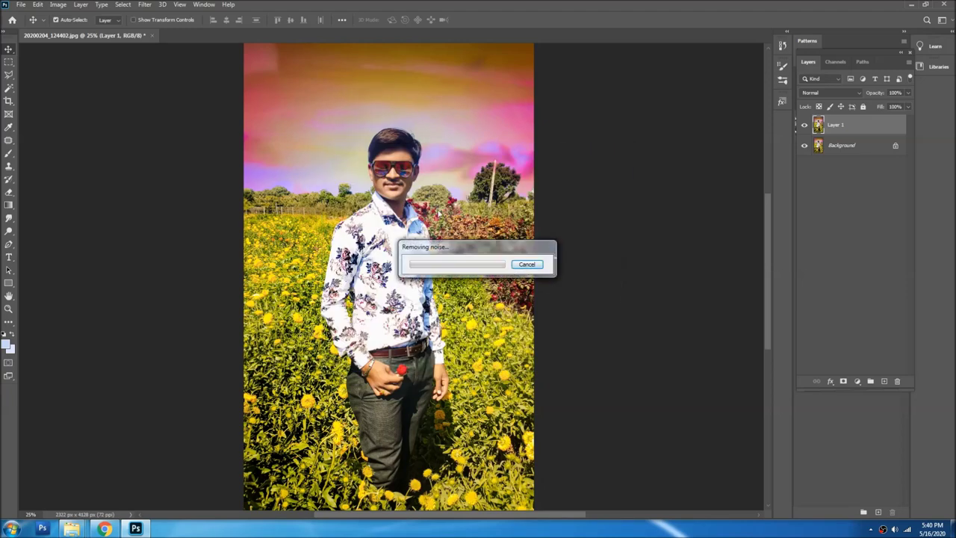
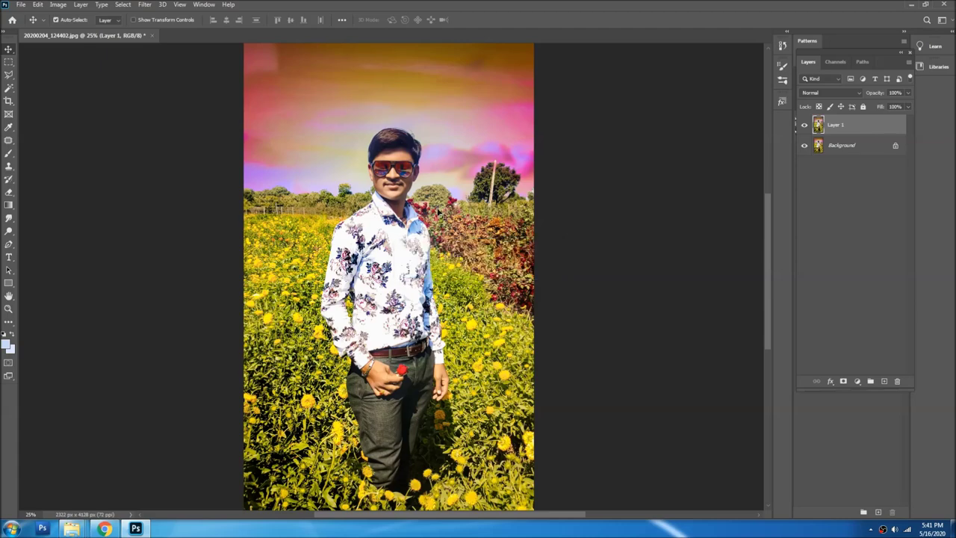
- Zoom in on the man's face and pick the Eraser with a smaller brush
{"action": "key", "text": "ctrl+plus"}
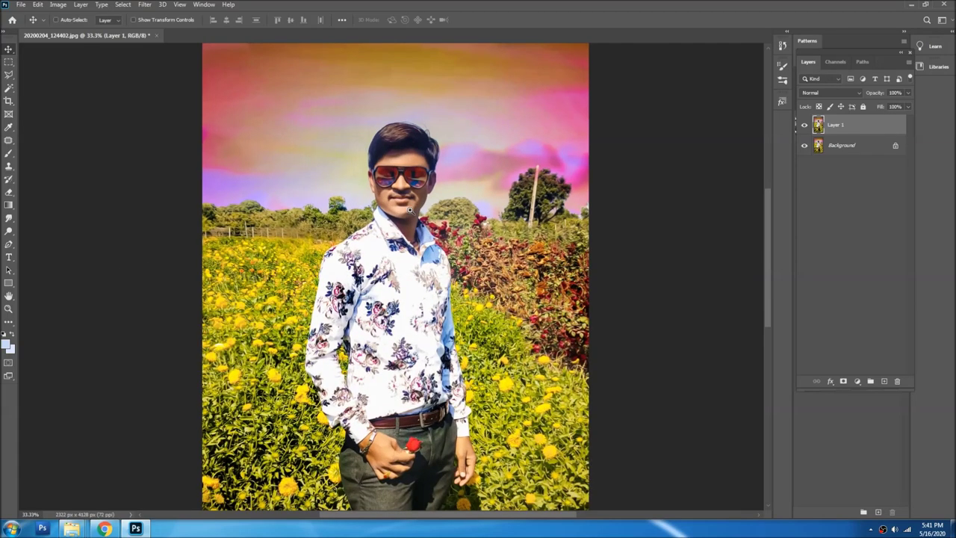
{"action": "key", "text": "ctrl+plus"}
{"action": "key", "text": "ctrl+plus"}
{"action": "left_click", "coordinate": [426, 132]}
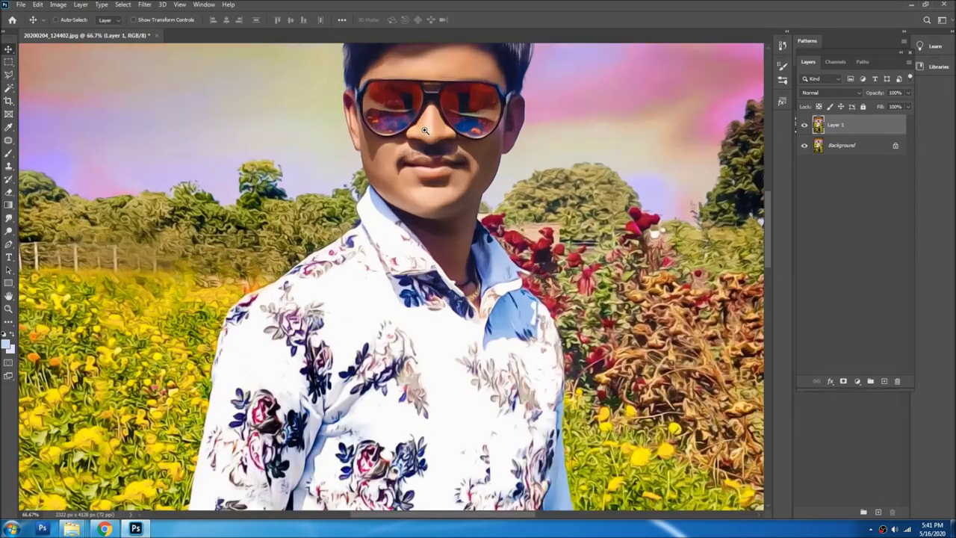
{"action": "left_click", "coordinate": [425, 160]}
{"action": "key", "text": "e"}
{"action": "scroll", "coordinate": [638, 241], "scroll_direction": "up", "scroll_amount": 3}
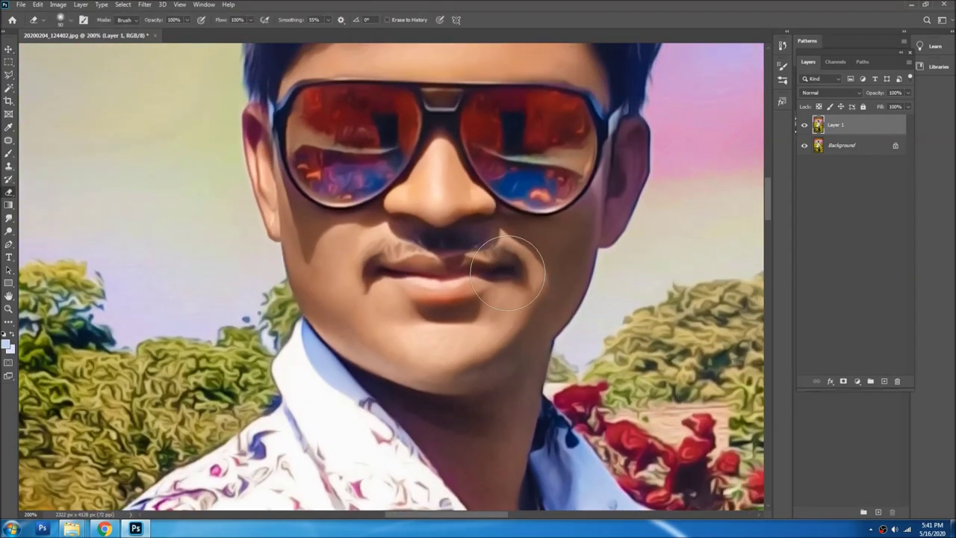
{"action": "key", "text": "bracketleft"}
{"action": "key", "text": "bracketleft"}
{"action": "key", "text": "bracketleft"}
{"action": "scroll", "coordinate": [485, 294], "scroll_direction": "up", "scroll_amount": 2}
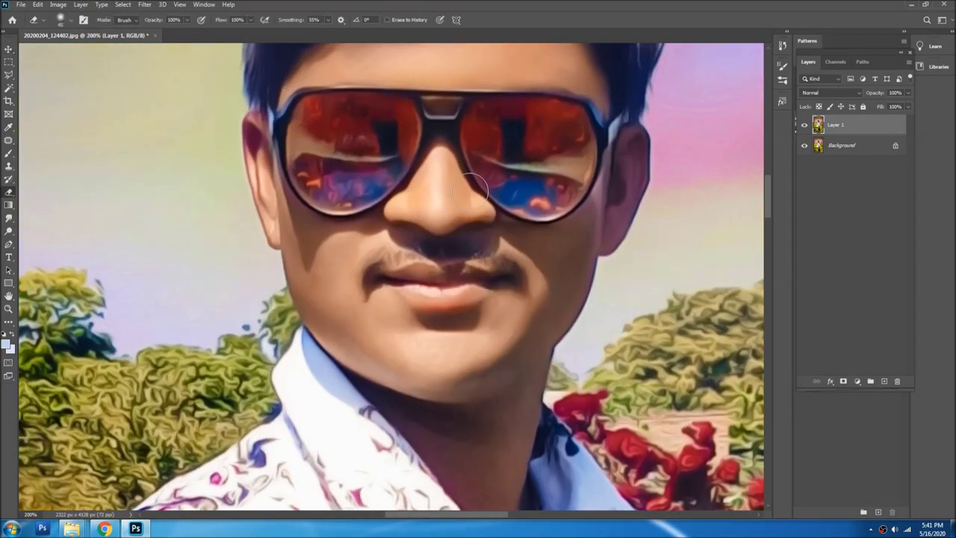
{"action": "scroll", "coordinate": [485, 294], "scroll_direction": "up", "scroll_amount": 2}
{"action": "scroll", "coordinate": [485, 294], "scroll_direction": "up", "scroll_amount": 2}
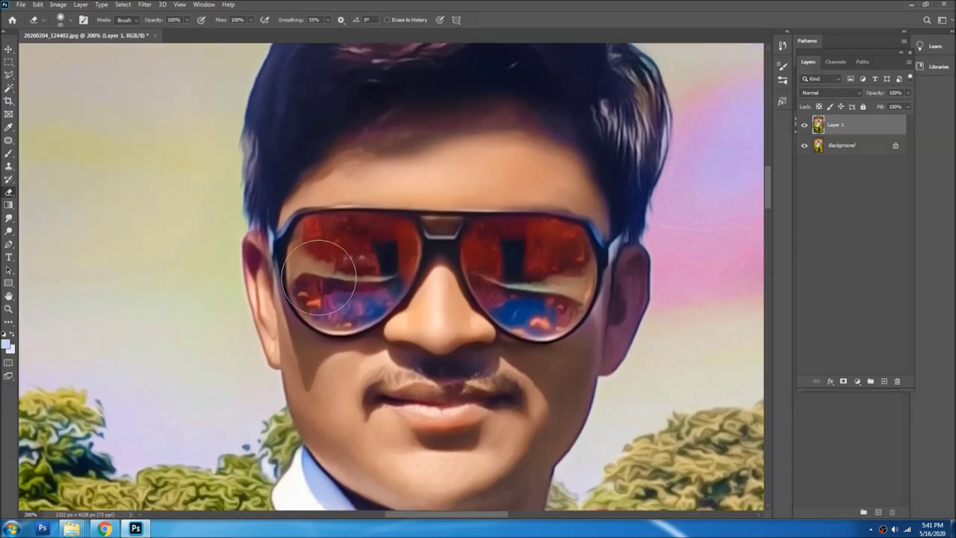
- Return to the Move tool and zoom back out to fit the whole photo
{"action": "key", "text": "v"}
{"action": "scroll", "coordinate": [485, 235], "scroll_direction": "down", "scroll_amount": 3}
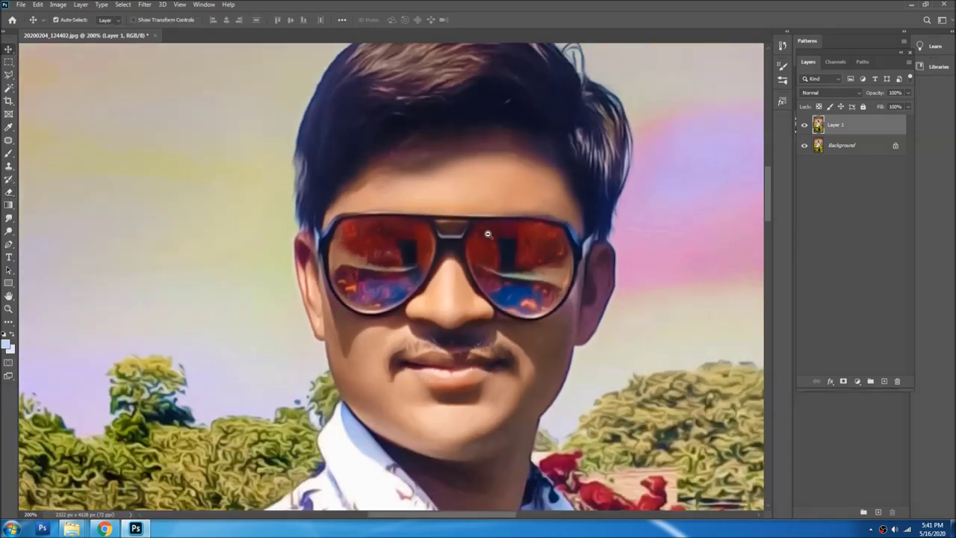
{"action": "scroll", "coordinate": [487, 234], "scroll_direction": "down", "scroll_amount": 1}
{"action": "scroll", "coordinate": [487, 234], "scroll_direction": "down", "scroll_amount": 2}
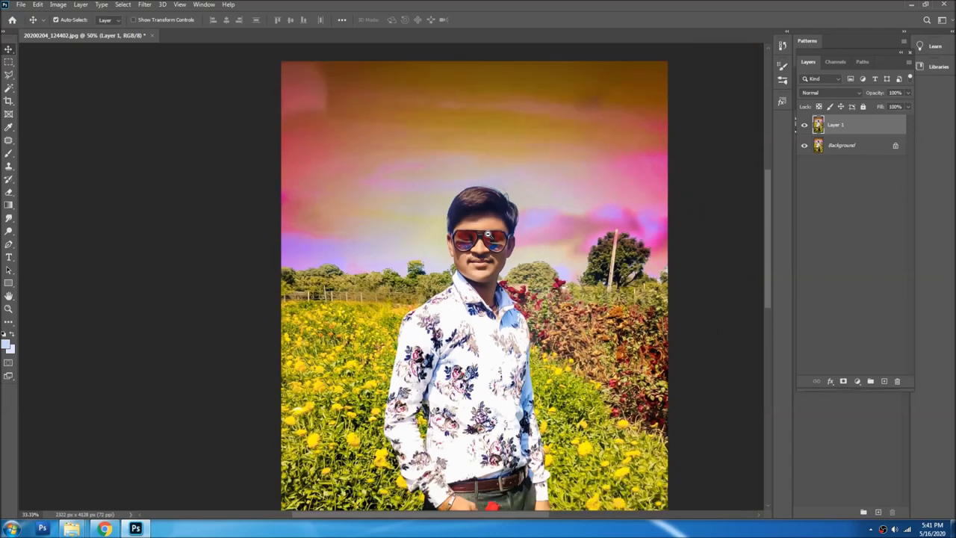
{"action": "scroll", "coordinate": [492, 194], "scroll_direction": "down", "scroll_amount": 1}
{"action": "scroll", "coordinate": [492, 195], "scroll_direction": "down", "scroll_amount": 2}
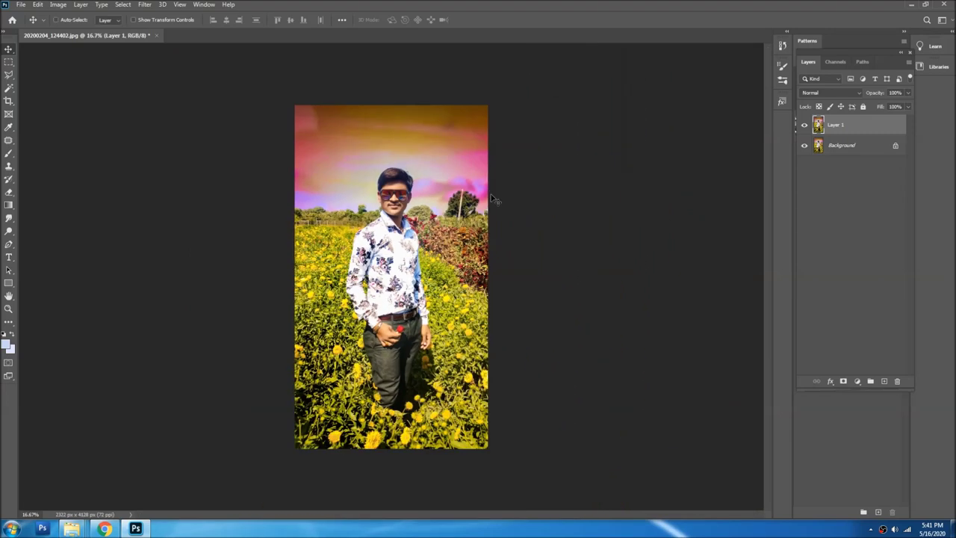
{"action": "key", "text": "ctrl+0"}
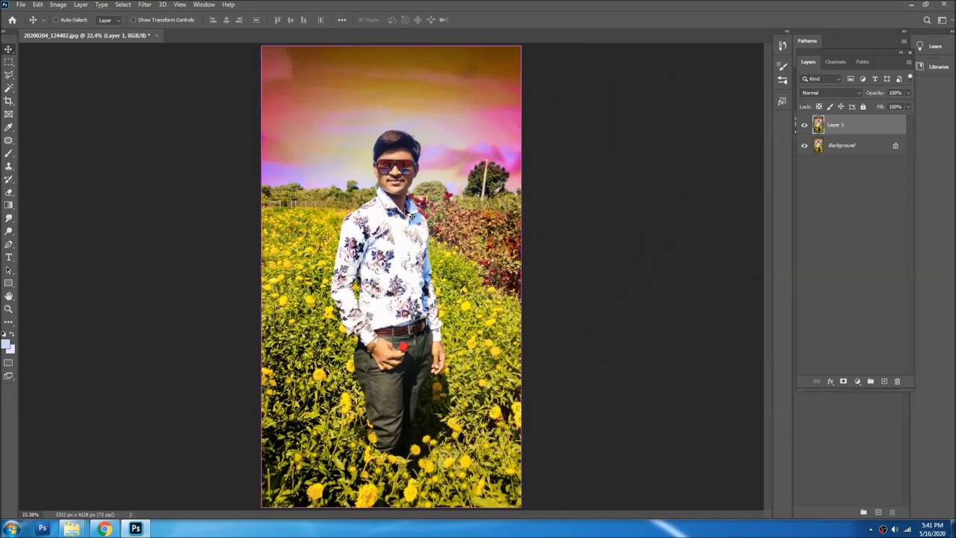
- Merge the painted Layer 1 down into Background and zoom around to inspect it
{"action": "key", "text": "ctrl+e"}
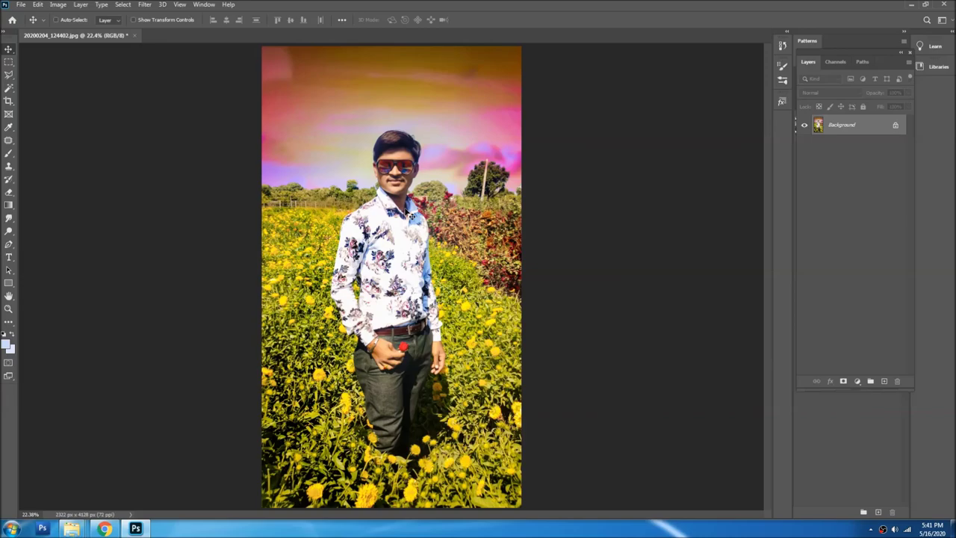
{"action": "scroll", "coordinate": [410, 215], "scroll_direction": "up", "scroll_amount": 2}
{"action": "scroll", "coordinate": [349, 226], "scroll_direction": "up", "scroll_amount": 2}
{"action": "scroll", "coordinate": [349, 226], "scroll_direction": "up", "scroll_amount": 1}
{"action": "scroll", "coordinate": [349, 226], "scroll_direction": "down", "scroll_amount": 2}
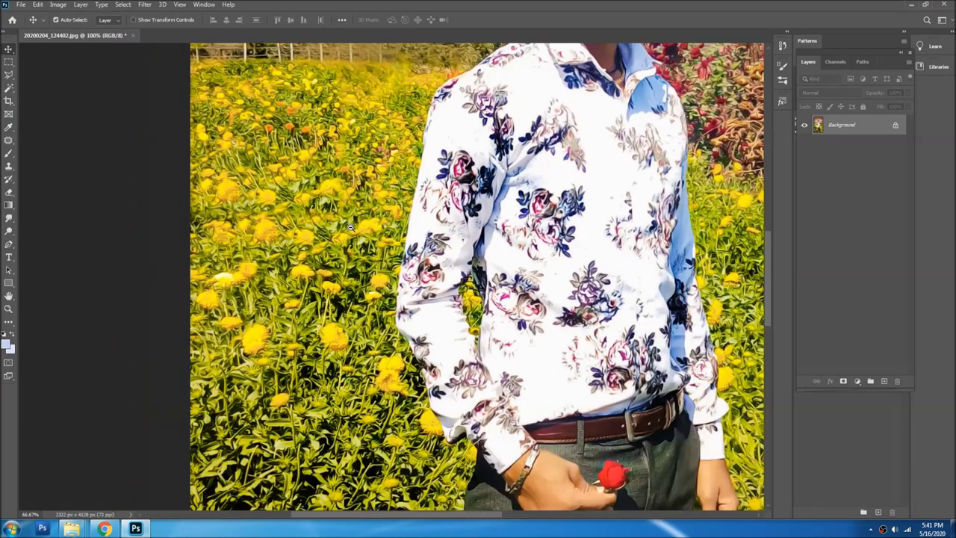
{"action": "scroll", "coordinate": [350, 226], "scroll_direction": "up", "scroll_amount": 1}
{"action": "scroll", "coordinate": [363, 102], "scroll_direction": "up", "scroll_amount": 1}
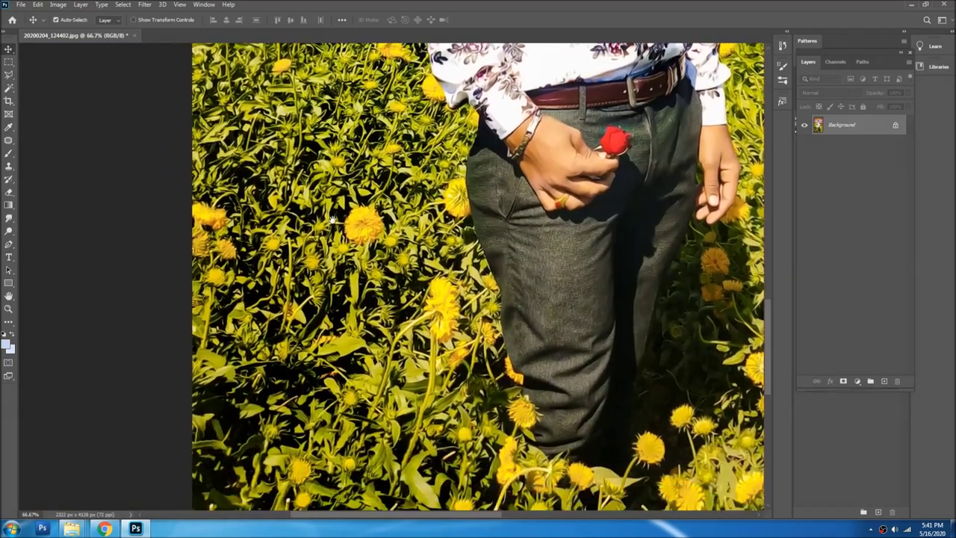
{"action": "scroll", "coordinate": [336, 218], "scroll_direction": "down", "scroll_amount": 1}
{"action": "scroll", "coordinate": [335, 218], "scroll_direction": "down", "scroll_amount": 1}
{"action": "scroll", "coordinate": [368, 200], "scroll_direction": "down", "scroll_amount": 1}
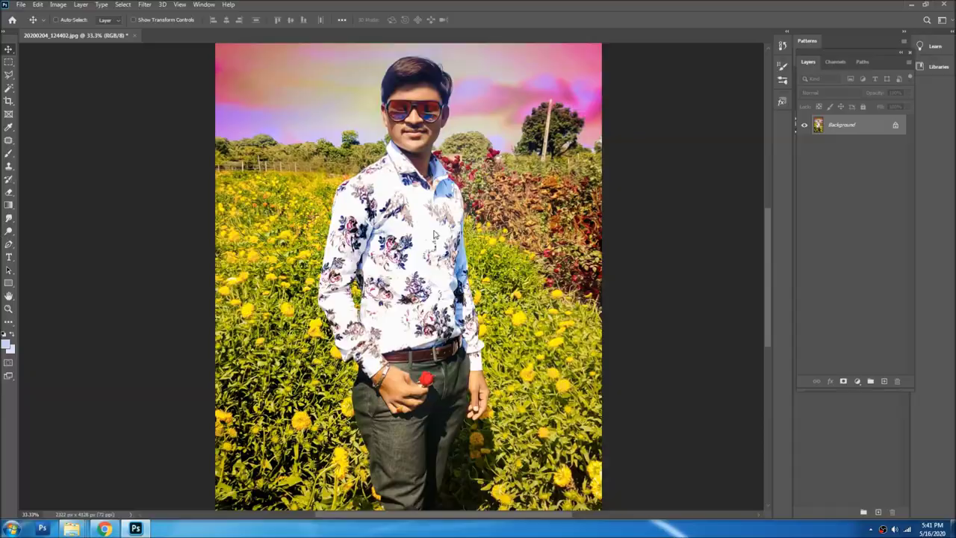
{"action": "key", "text": "ctrl+shift+s"}
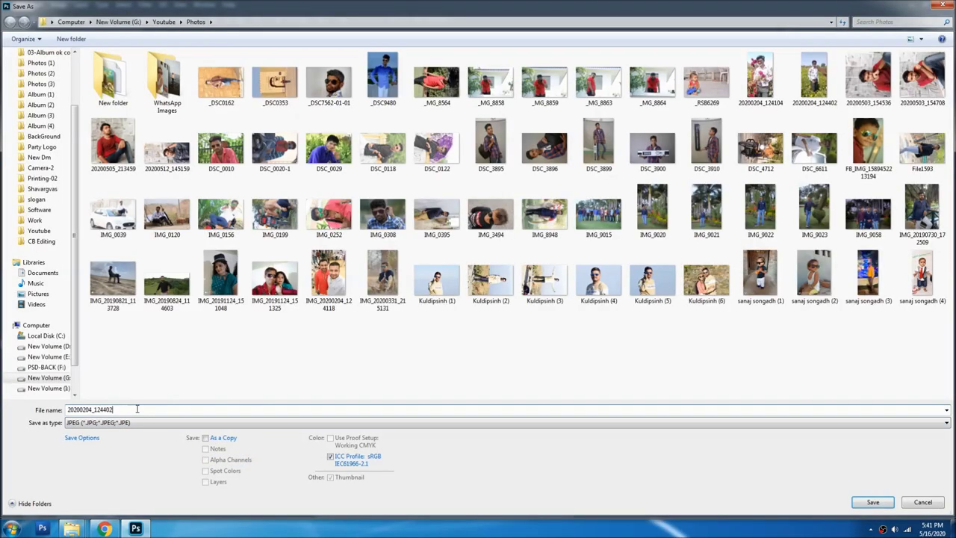
- Save the flattened portrait as a new JPEG named 'KMeh'
{"action": "double_click", "coordinate": [137, 409]}
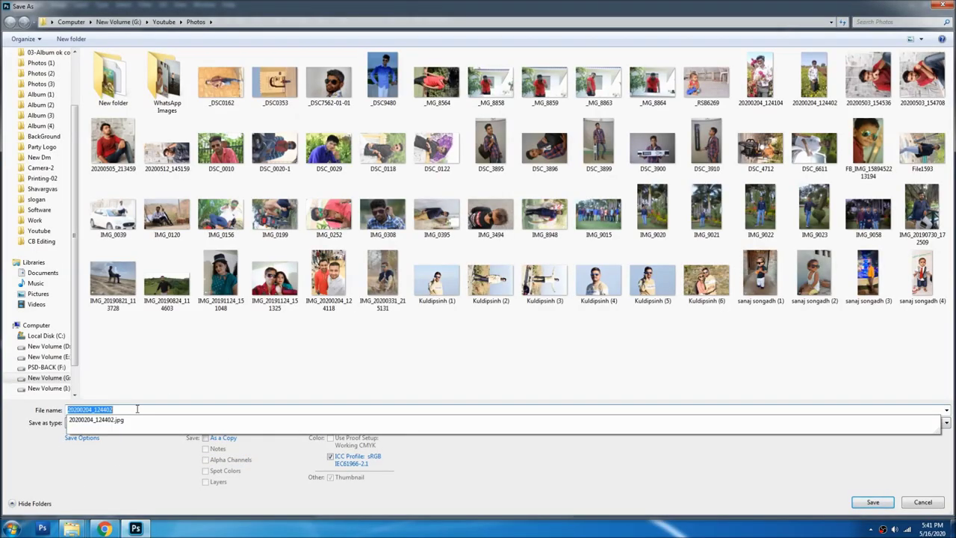
{"action": "type", "text": "K"}
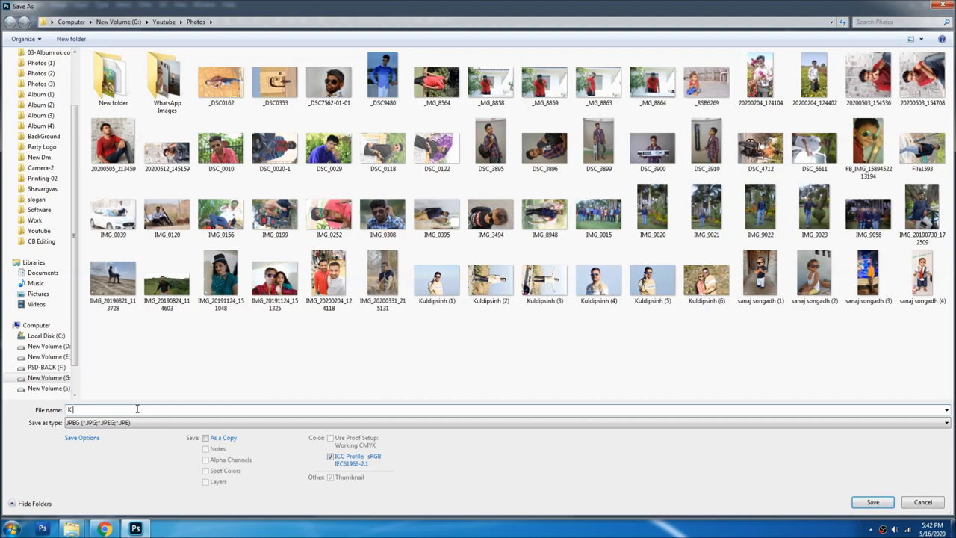
{"action": "type", "text": "Mehul Chudasama"}
{"action": "key", "text": "Return"}
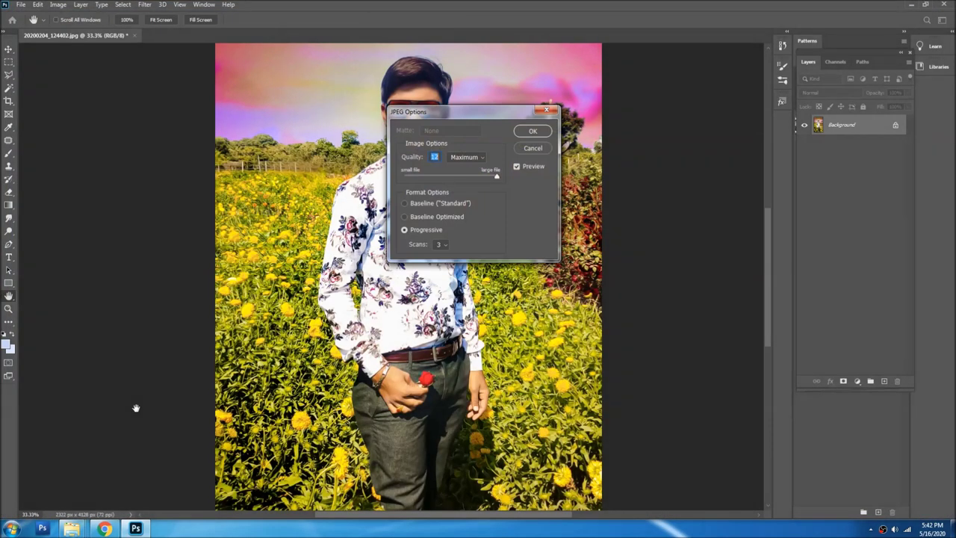
- Accept JPEG Options as Baseline (Standard) at quality 12 to finish saving
{"action": "left_click", "coordinate": [437, 203]}
{"action": "left_click", "coordinate": [543, 132]}
{"action": "key", "text": "ctrl+z"}
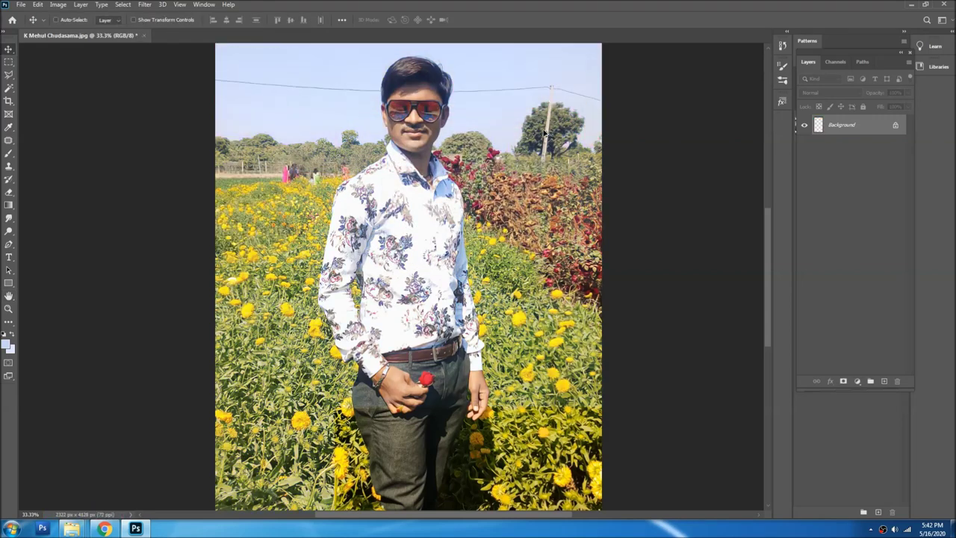
- Fit the photo and toggle undo/redo to compare the original with the edit
{"action": "key", "text": "ctrl+0"}
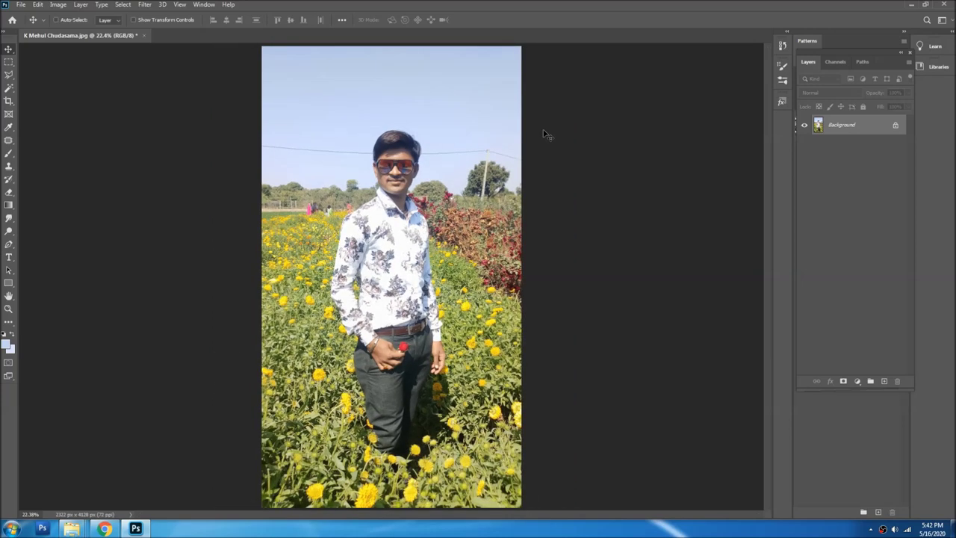
{"action": "key", "text": "ctrl+shift+z"}
{"action": "key", "text": "ctrl+z"}
{"action": "key", "text": "ctrl+shift+z"}
{"action": "key", "text": "ctrl+z"}
{"action": "key", "text": "ctrl+shift+z"}
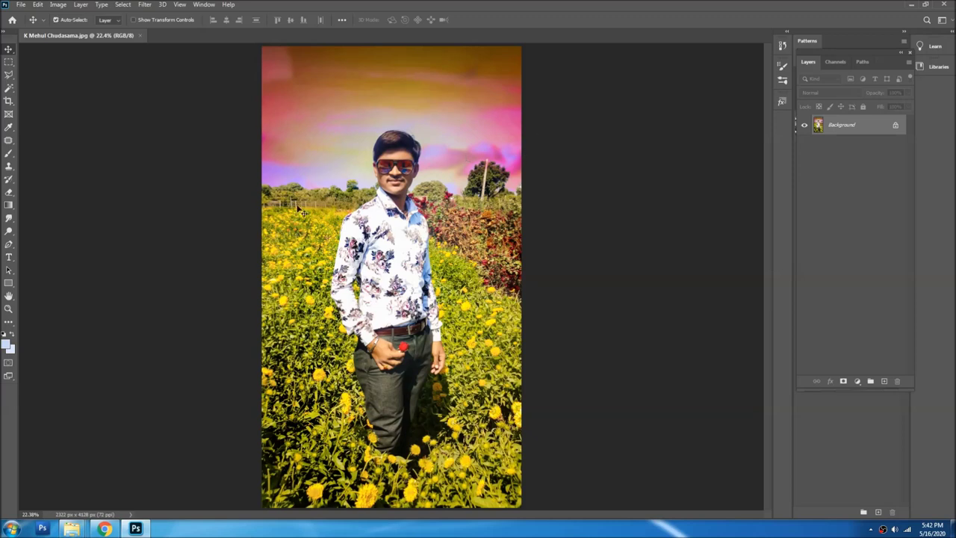
- Refit the view, compare once more, and settle on the pink-sky painterly edit
{"action": "key", "text": "ctrl+minus"}
{"action": "key", "text": "ctrl+0"}
{"action": "key", "text": "ctrl+z"}
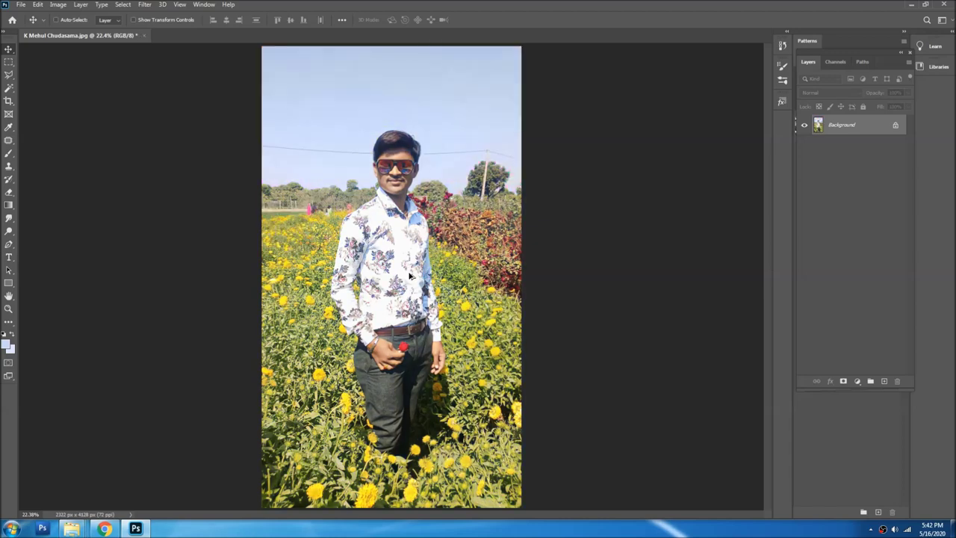
{"action": "key", "text": "ctrl+shift+z"}
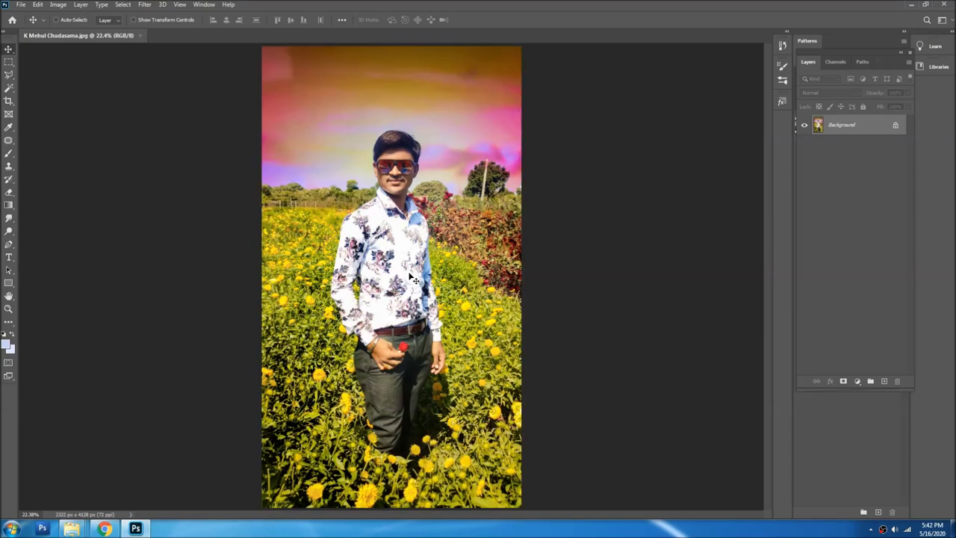
{"action": "key", "text": "alt+space"}
{"action": "key", "text": "Escape"}
{"action": "scroll", "coordinate": [420, 228], "scroll_direction": "down", "scroll_amount": 2}
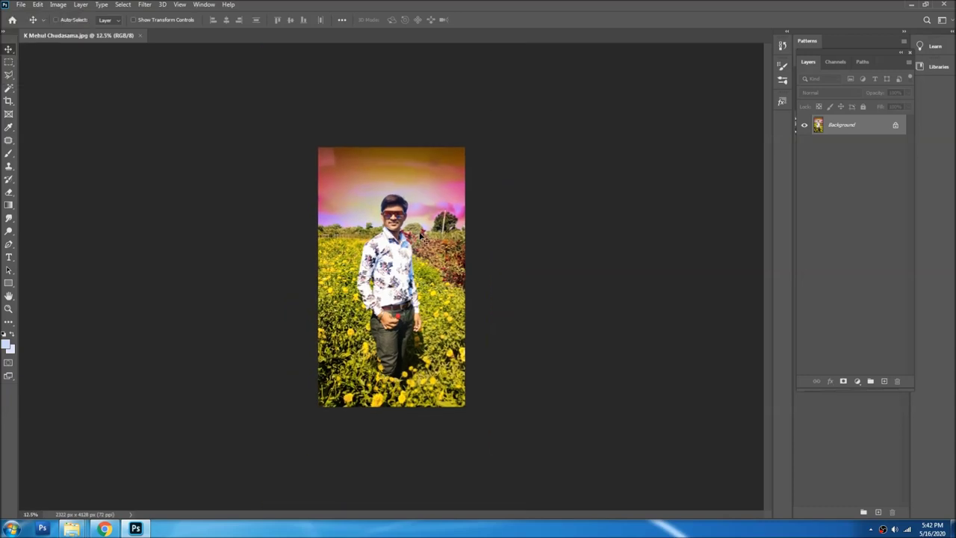
{"action": "scroll", "coordinate": [419, 236], "scroll_direction": "up", "scroll_amount": 2}
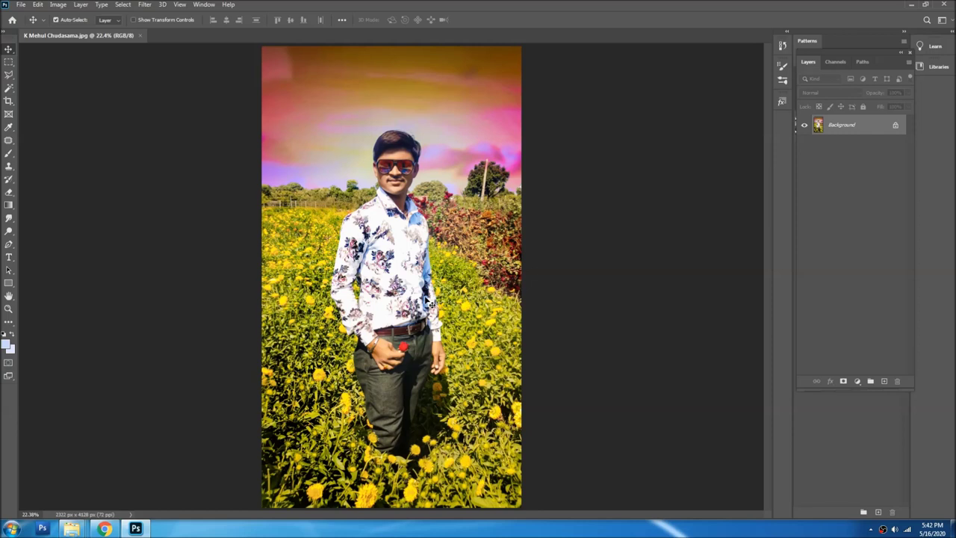
{"action": "right_click", "coordinate": [884, 531]}
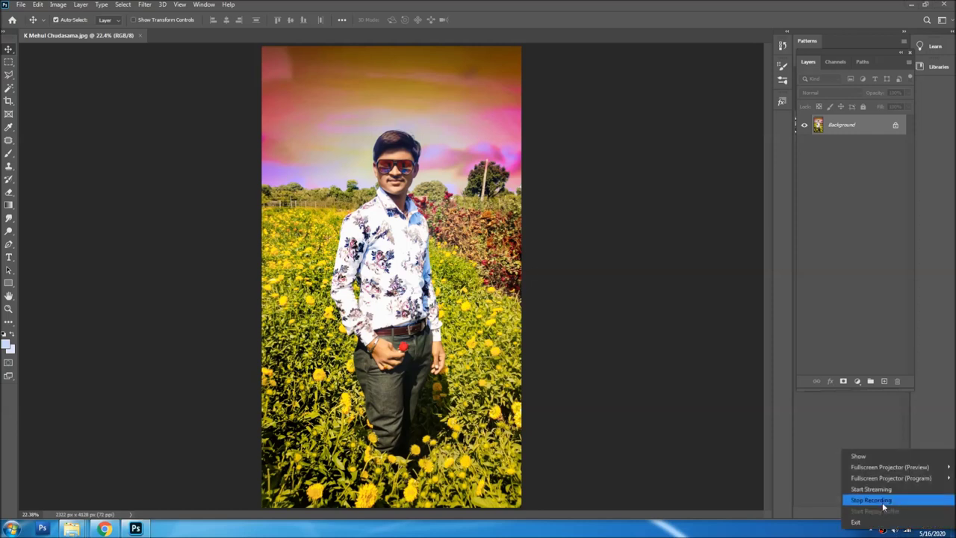